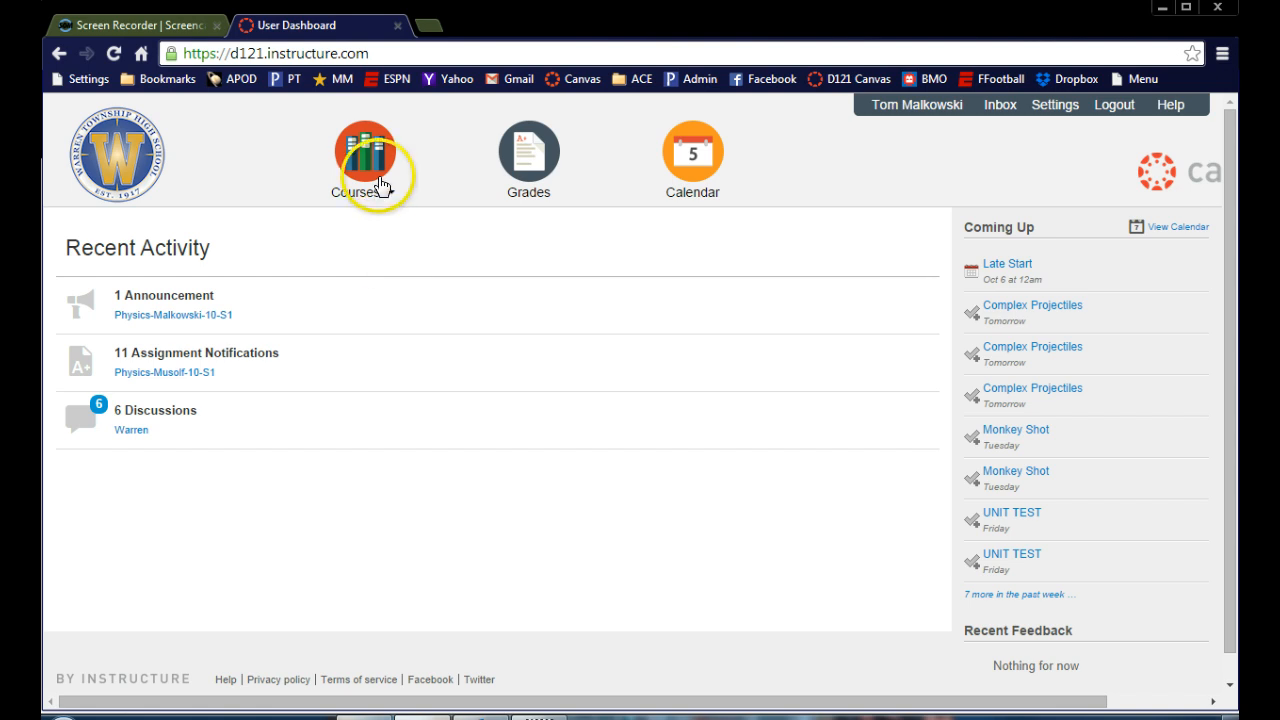
Step: Open the Warren Physics course and go to its course files
{"action": "mouse_move", "coordinate": [381, 183]}
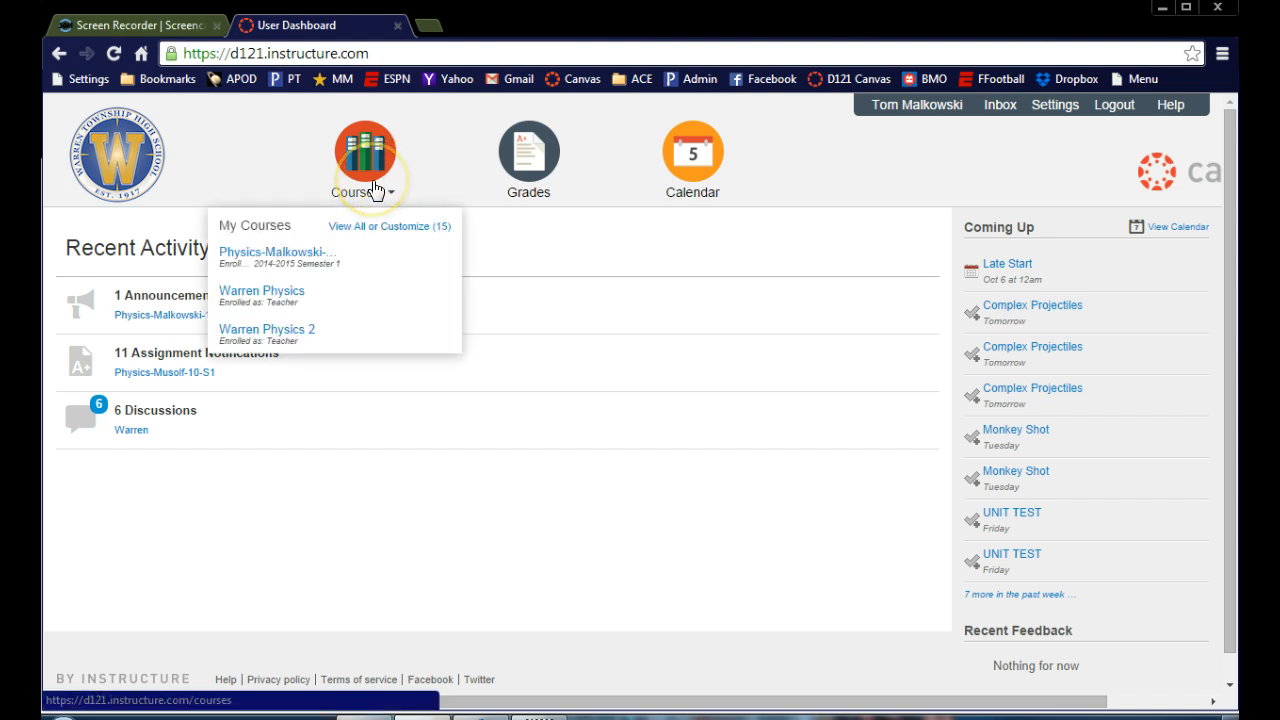
{"action": "left_click", "coordinate": [268, 295]}
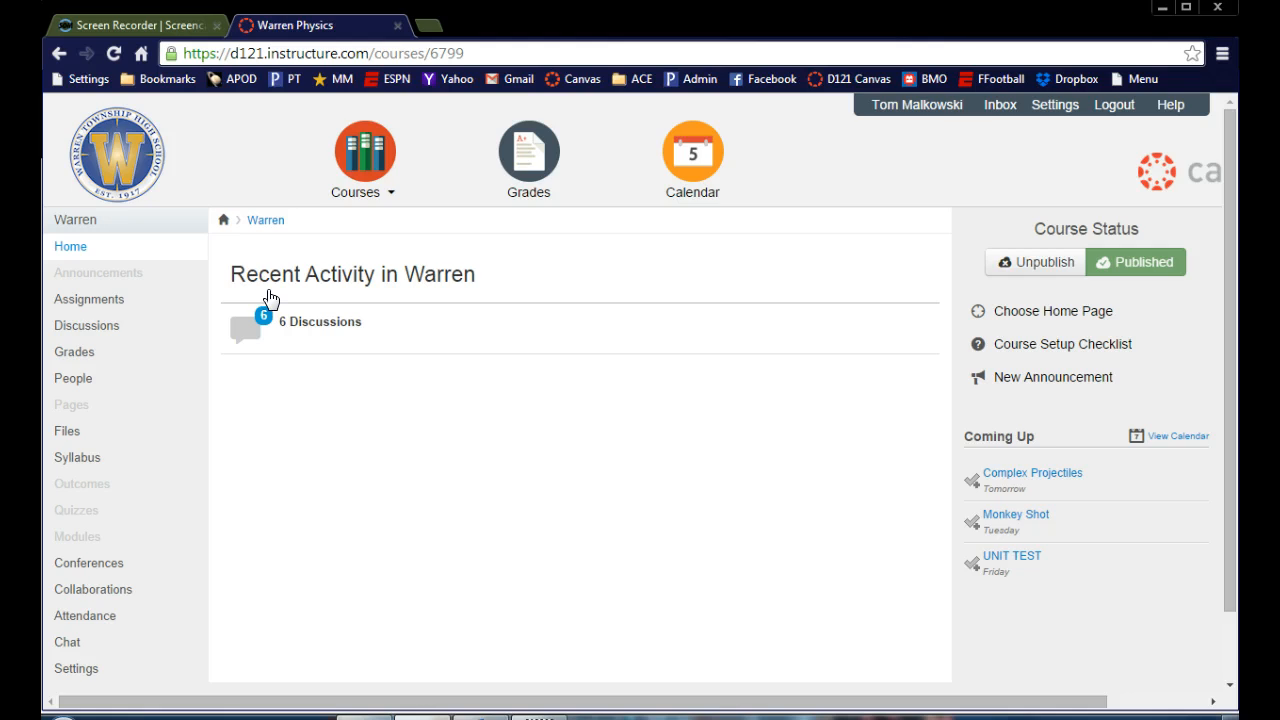
{"action": "left_click", "coordinate": [368, 190]}
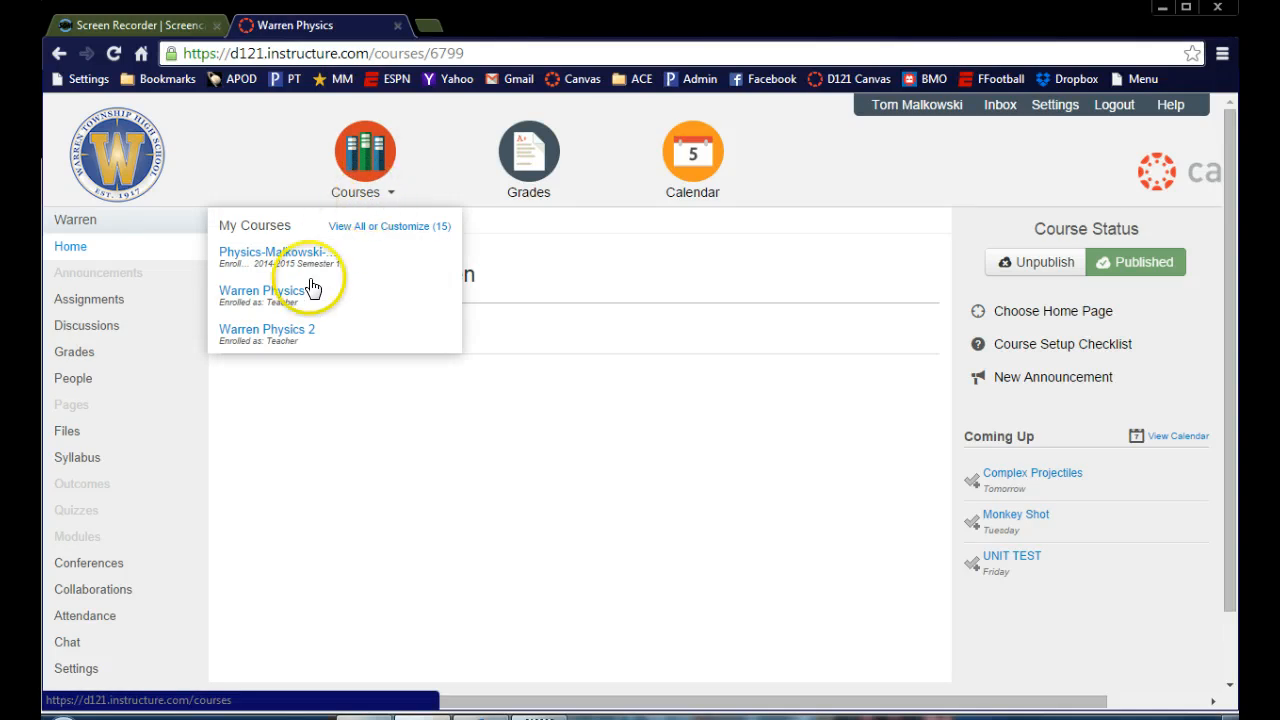
{"action": "left_click", "coordinate": [284, 295]}
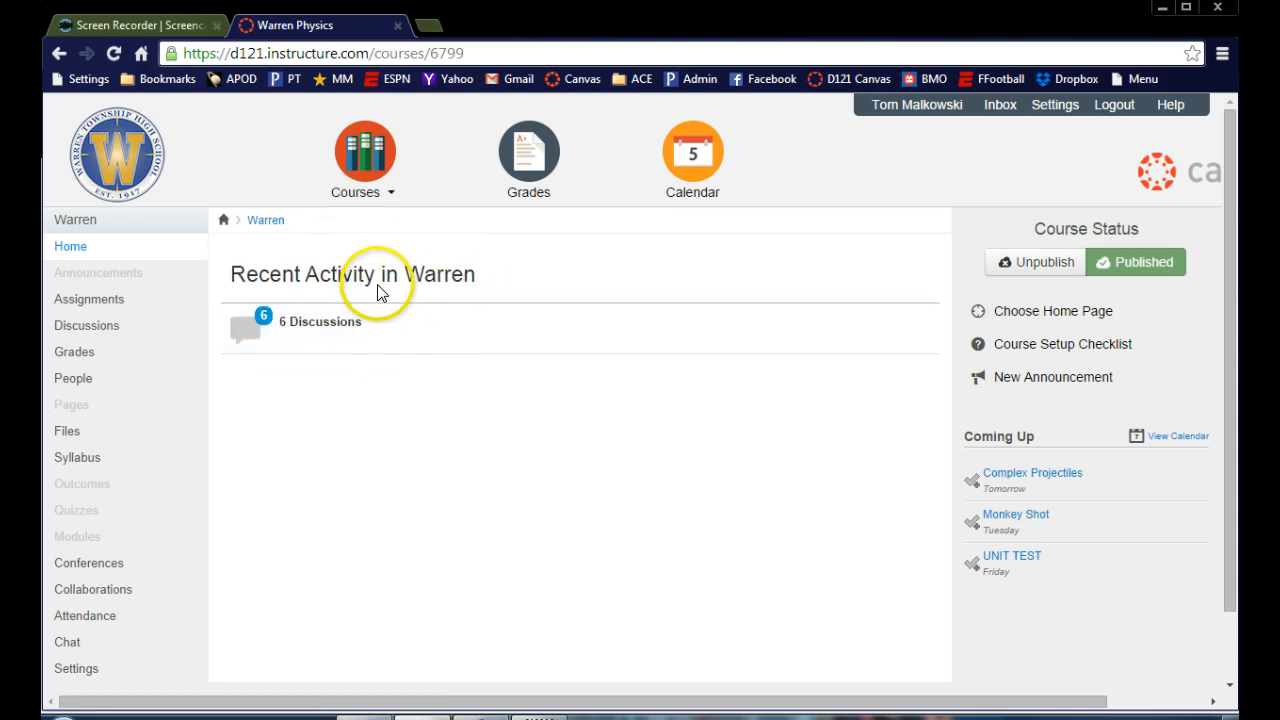
{"action": "left_click", "coordinate": [87, 437]}
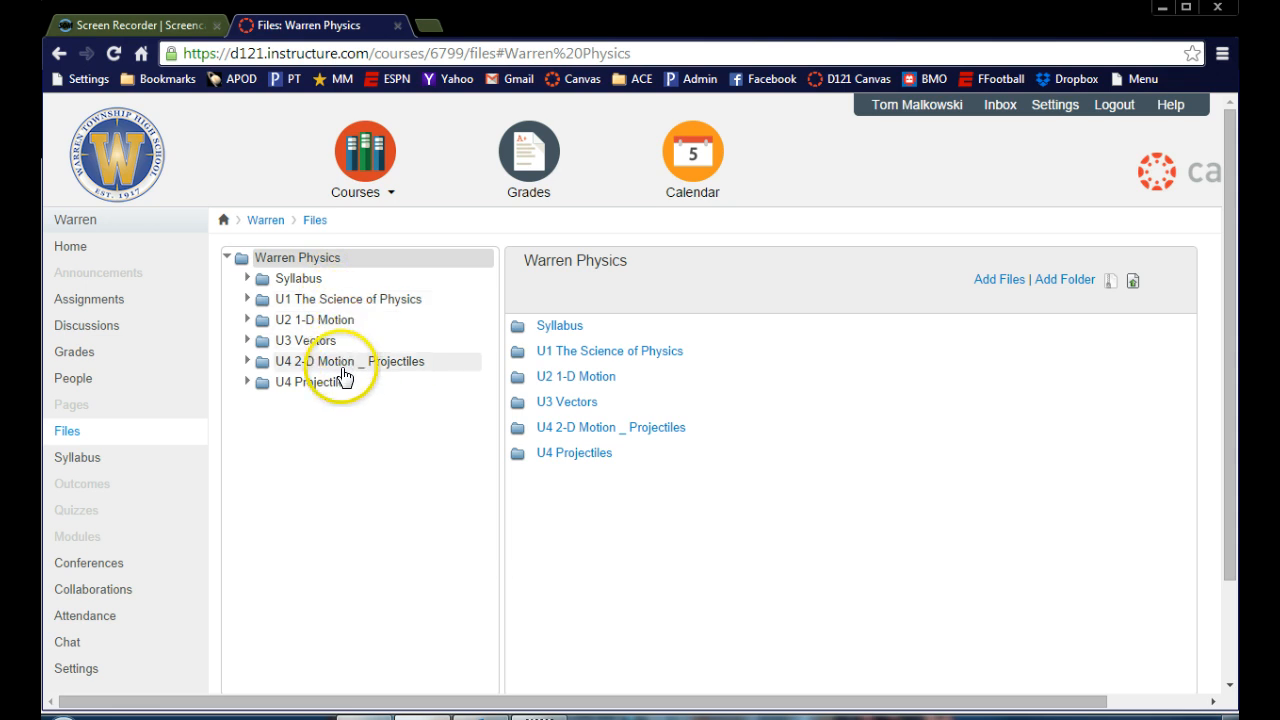
Step: Look through the contents of the U1 The Science of Physics folder and return to the Warren Physics root folder
{"action": "left_click", "coordinate": [345, 302]}
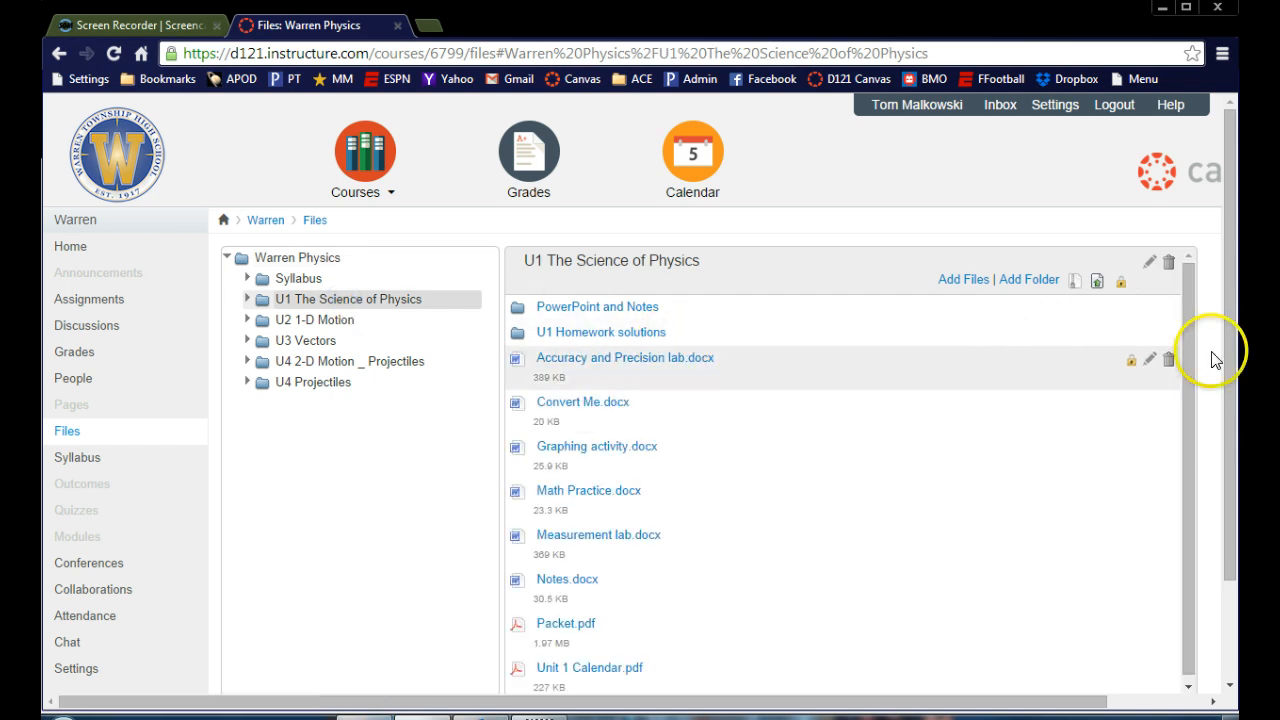
{"action": "left_click_drag", "start_coordinate": [1191, 318], "coordinate": [1174, 291]}
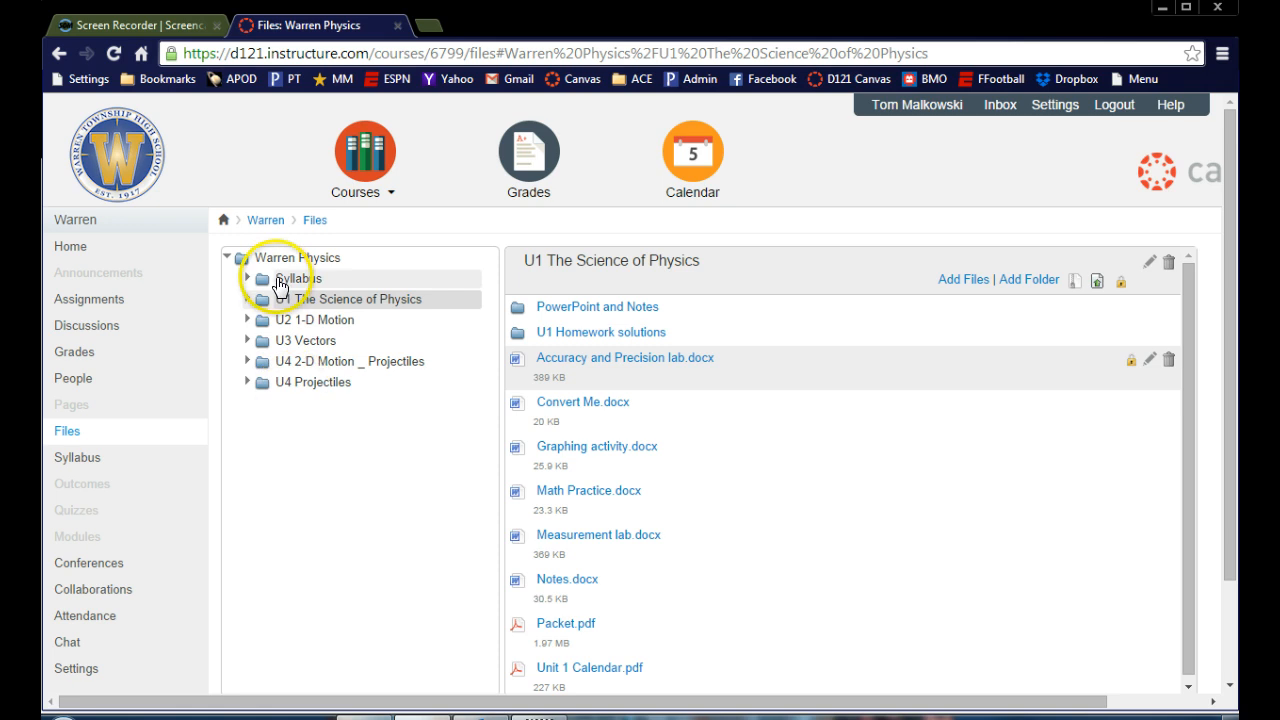
{"action": "left_click", "coordinate": [246, 259]}
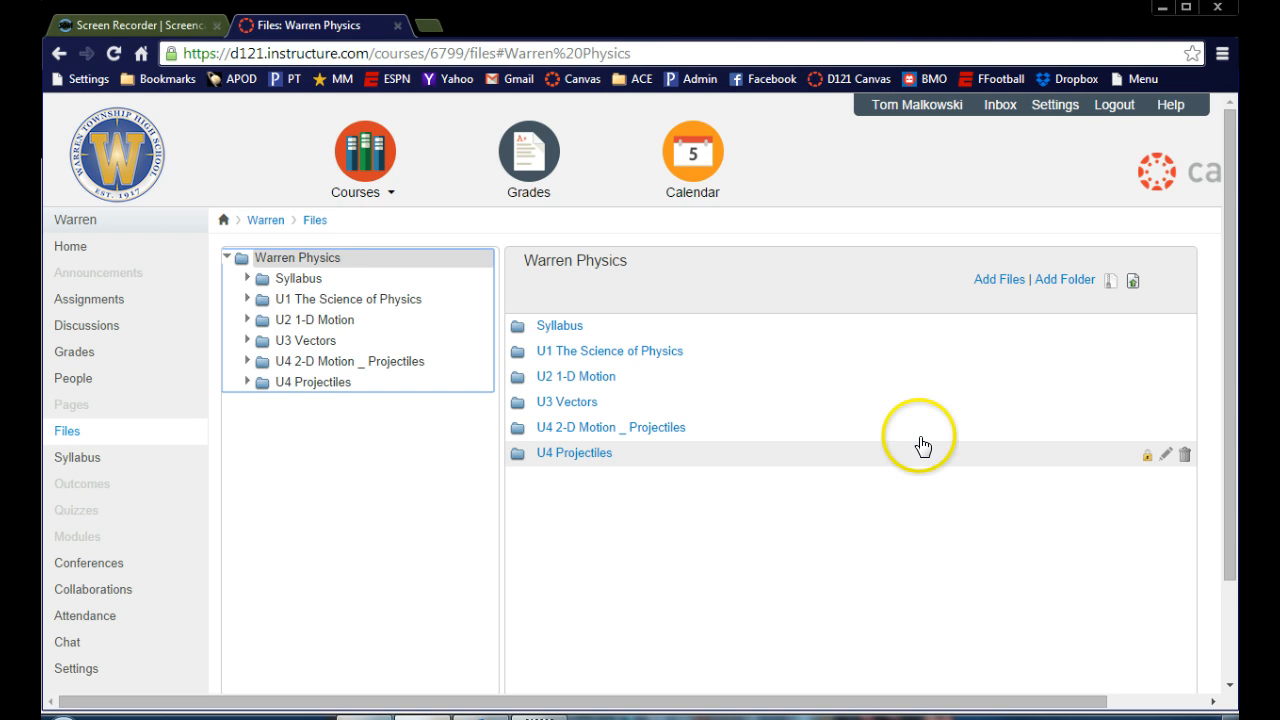
Step: Try to add a folder named U5 Forces to the Warren Physics root folder
{"action": "left_click", "coordinate": [1063, 285]}
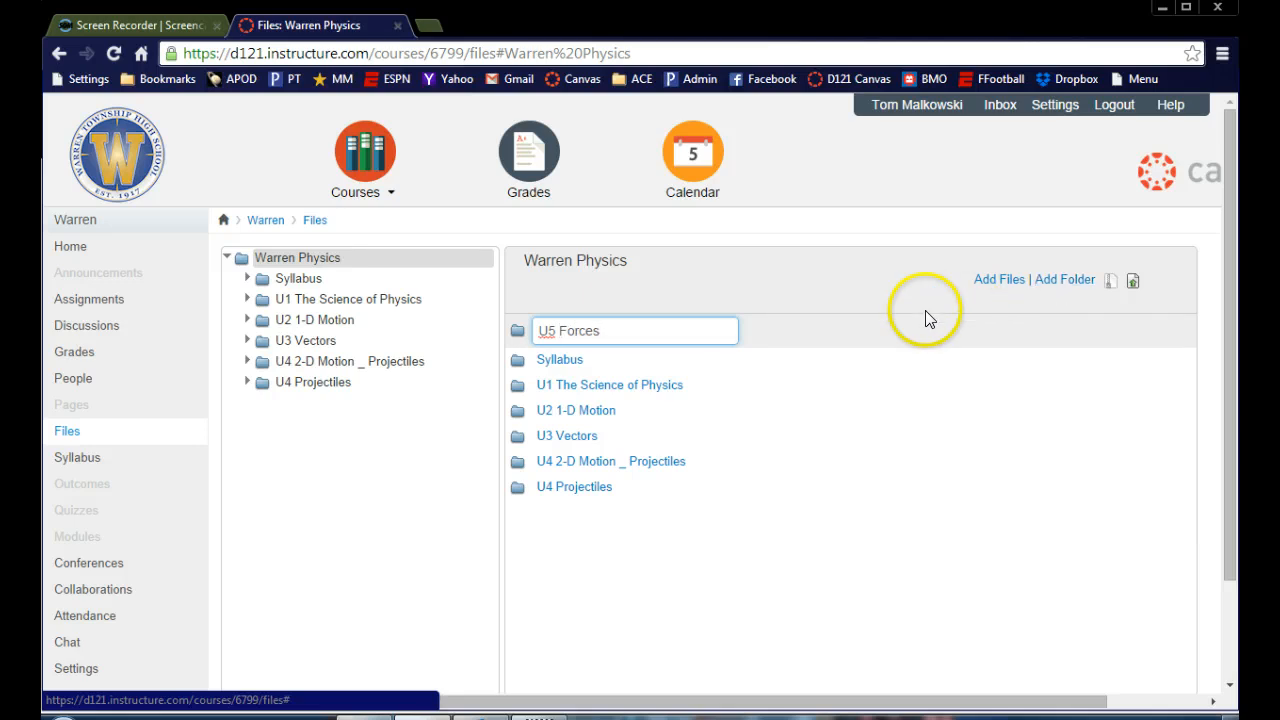
{"action": "left_click", "coordinate": [817, 329]}
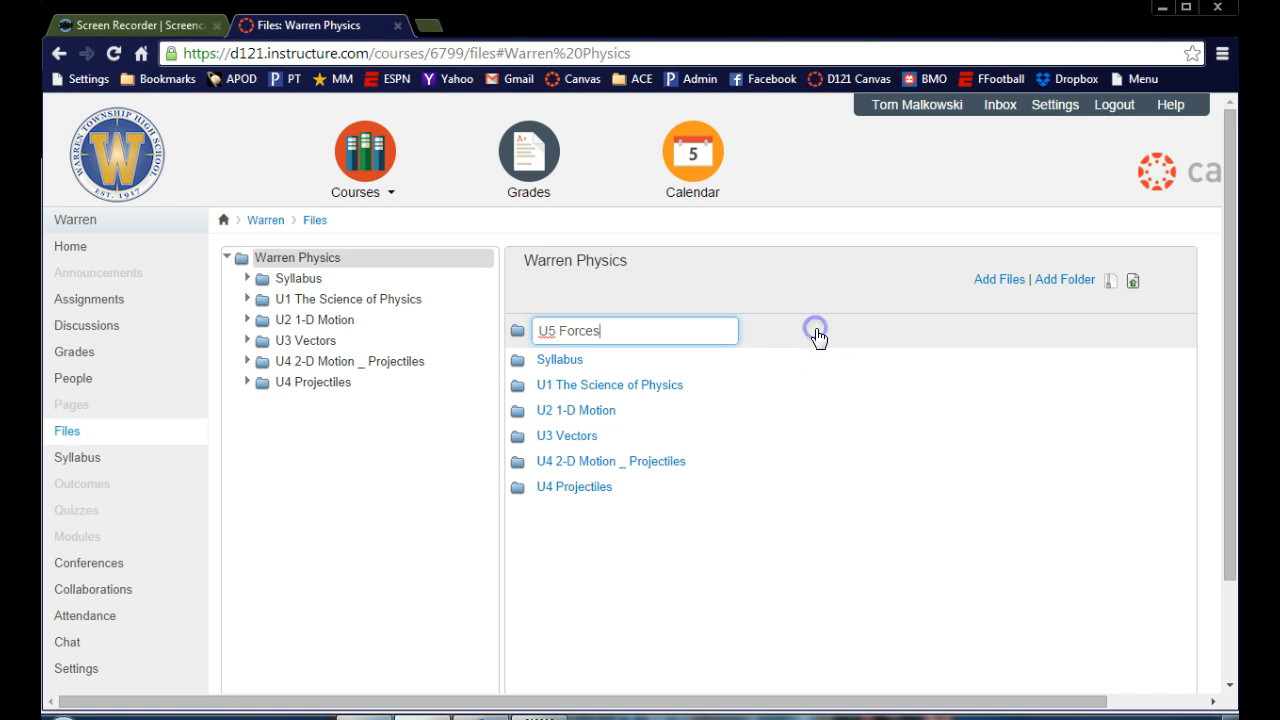
{"action": "left_click", "coordinate": [788, 371]}
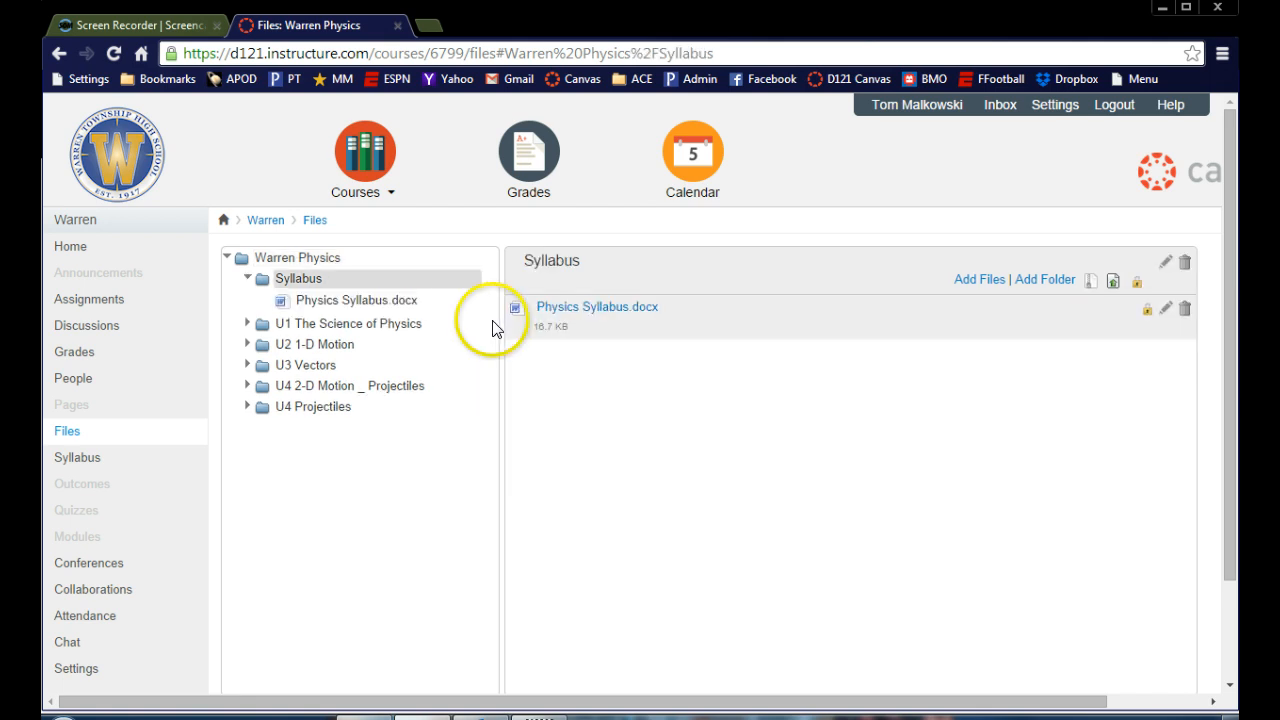
{"action": "left_click", "coordinate": [288, 257]}
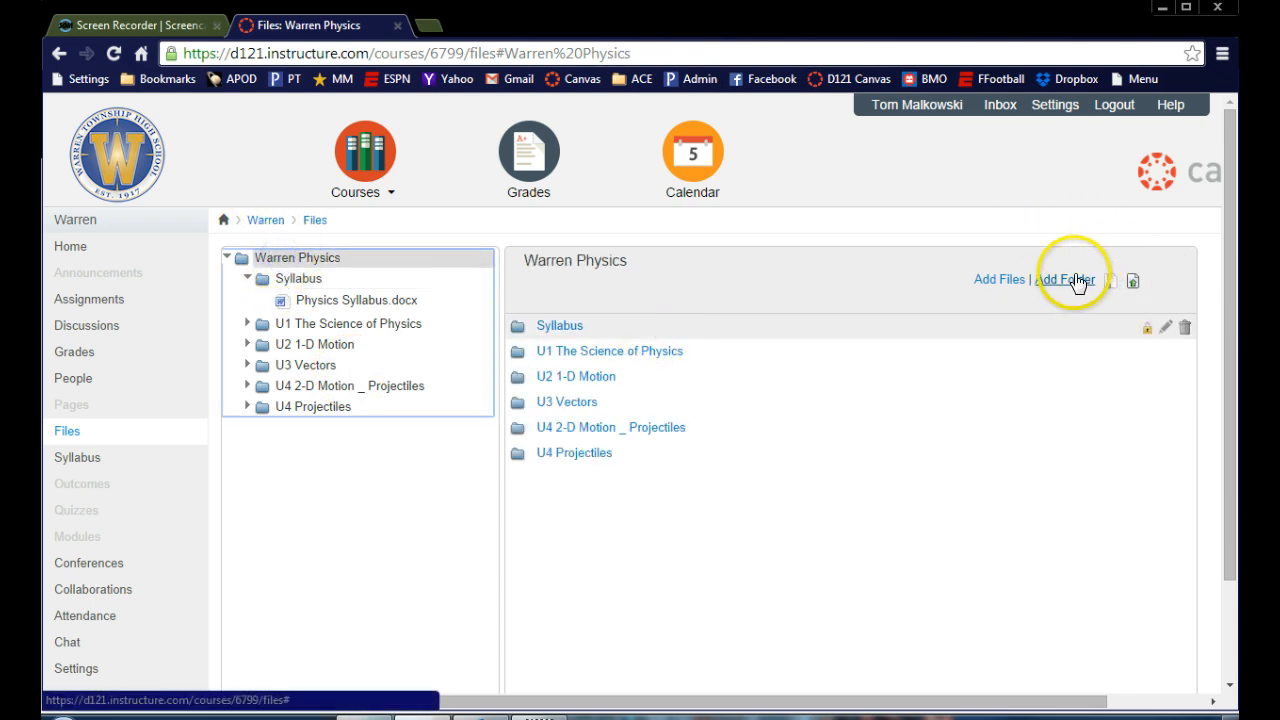
Step: Create a new folder named U5 Forces directly under the Warren Physics root folder
{"action": "left_click", "coordinate": [266, 258]}
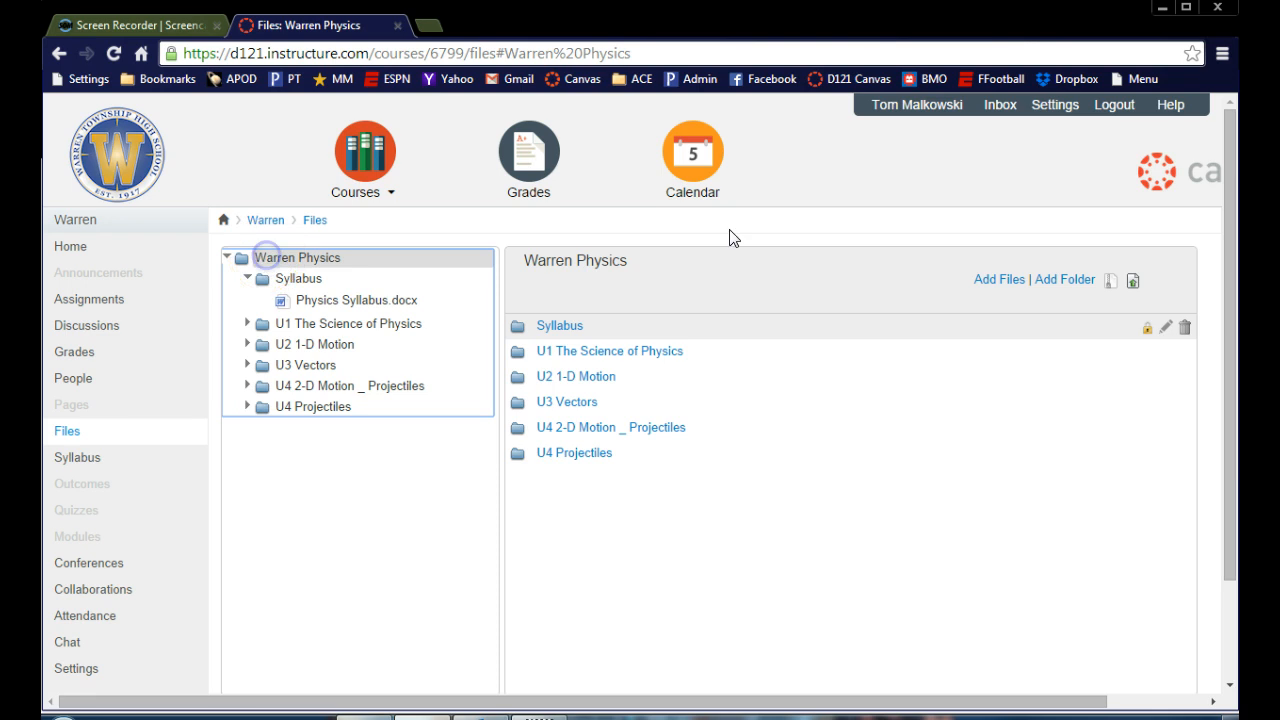
{"action": "left_click", "coordinate": [1067, 281]}
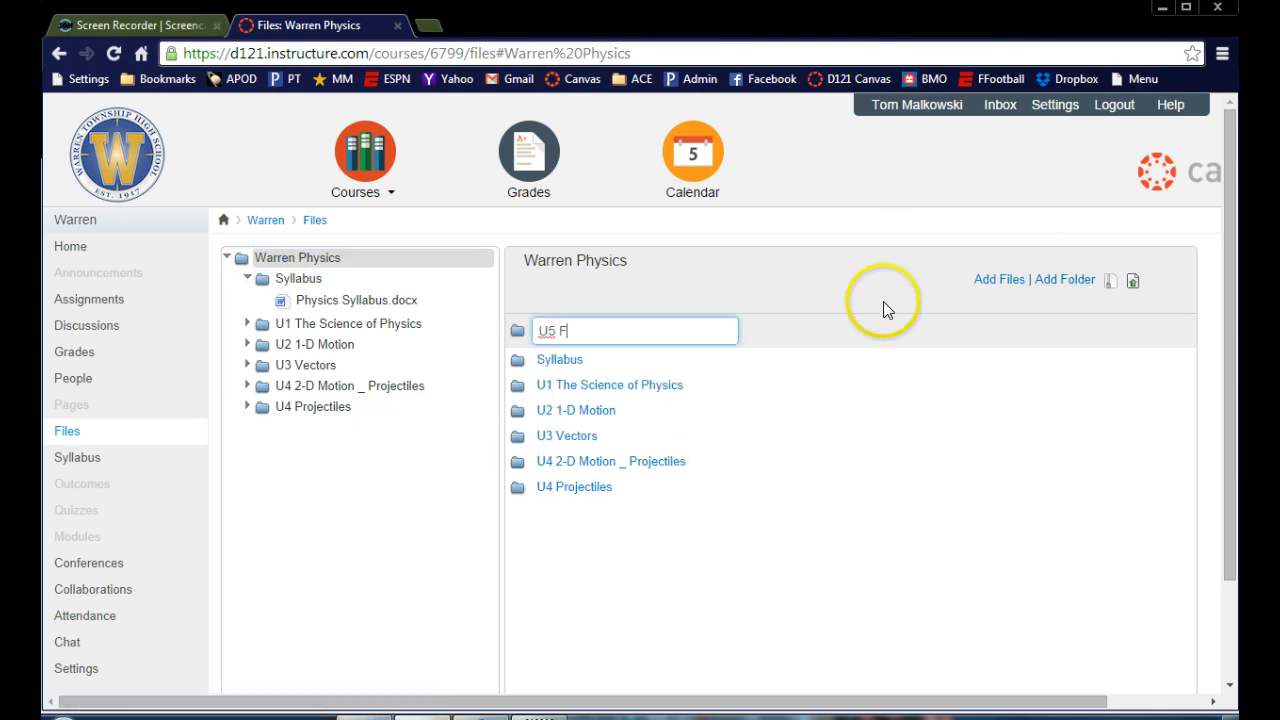
{"action": "type", "text": "U5 Forces"}
{"action": "left_click", "coordinate": [656, 578]}
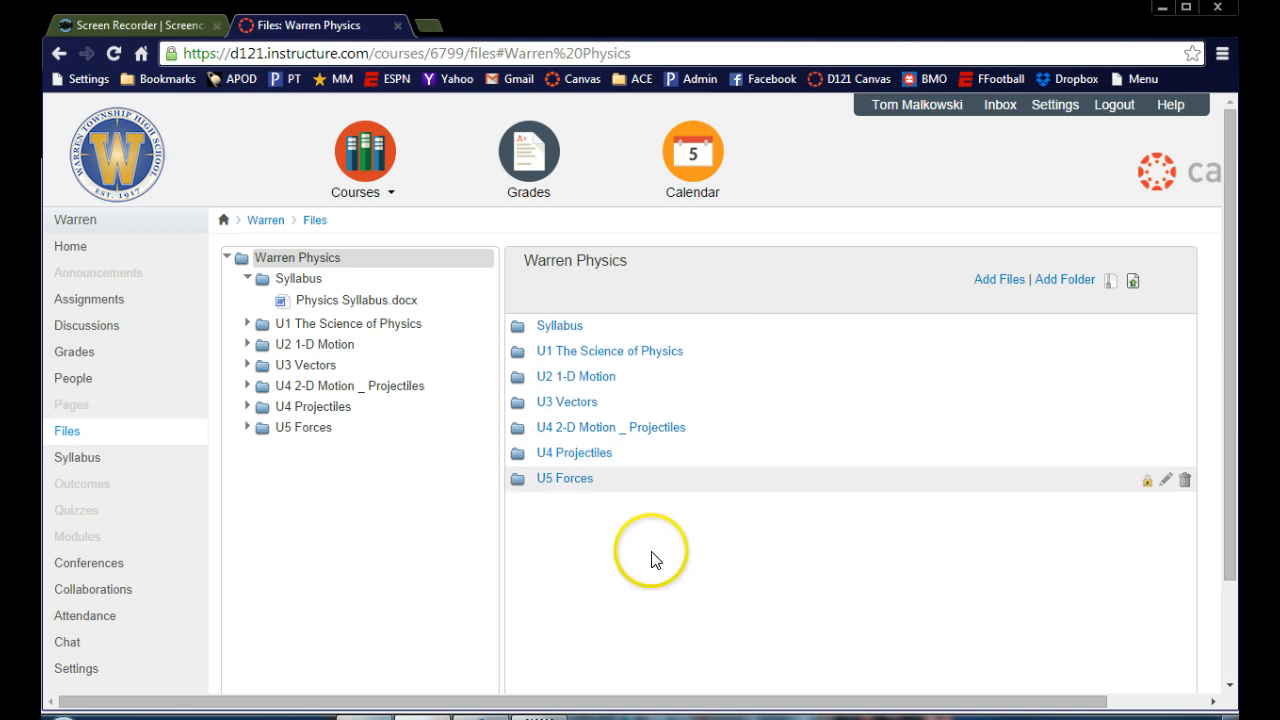
Step: Create a subfolder named Homework Solutions inside the U5 Forces folder
{"action": "left_click", "coordinate": [567, 482]}
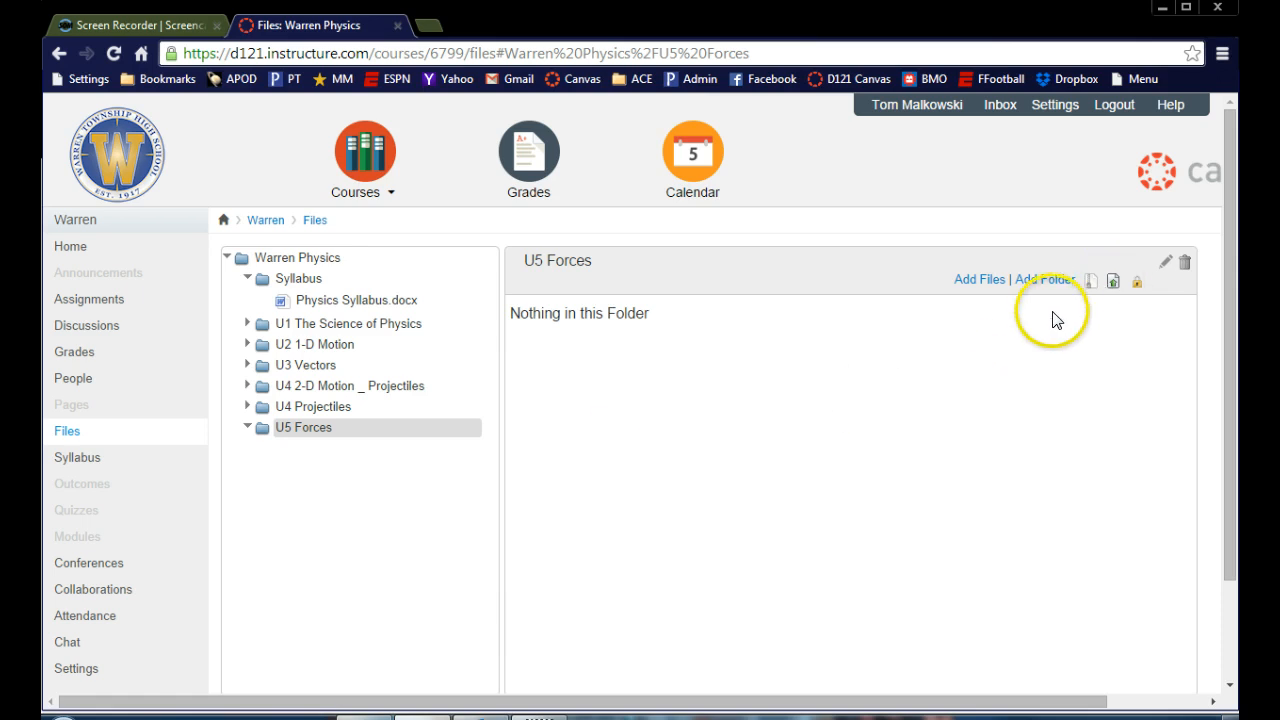
{"action": "left_click", "coordinate": [1040, 284]}
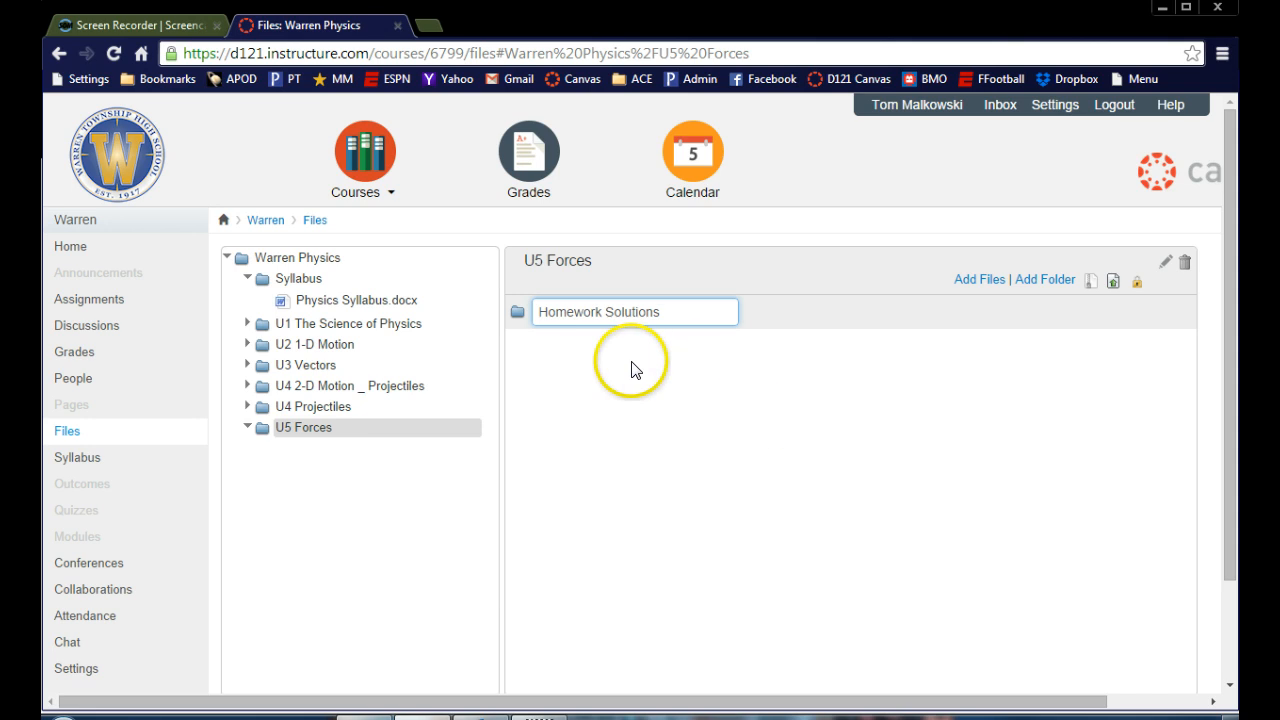
{"action": "left_click", "coordinate": [568, 373]}
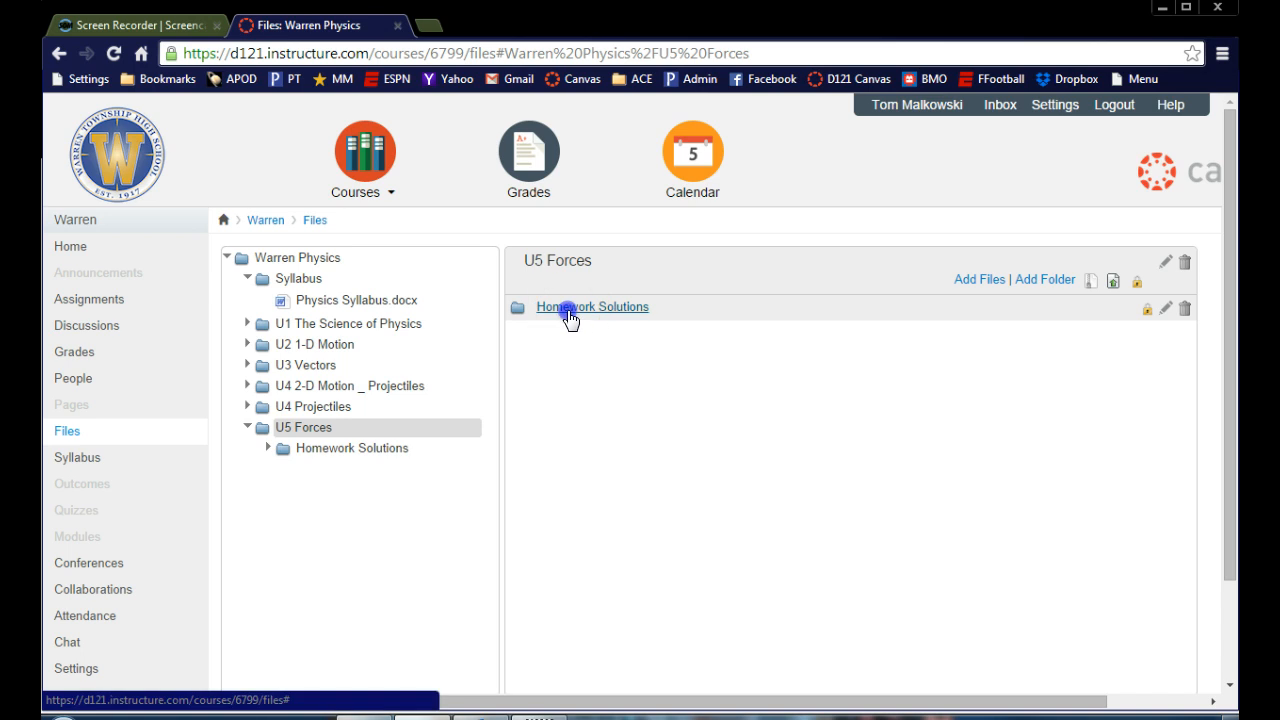
Step: Upload 1D Force Problems KEY.pdf into Homework Solutions, from the desktop Physics shortcut's Unit 4 - Forces and the Laws of Motion, Homework Solutions folder
{"action": "left_click", "coordinate": [572, 310]}
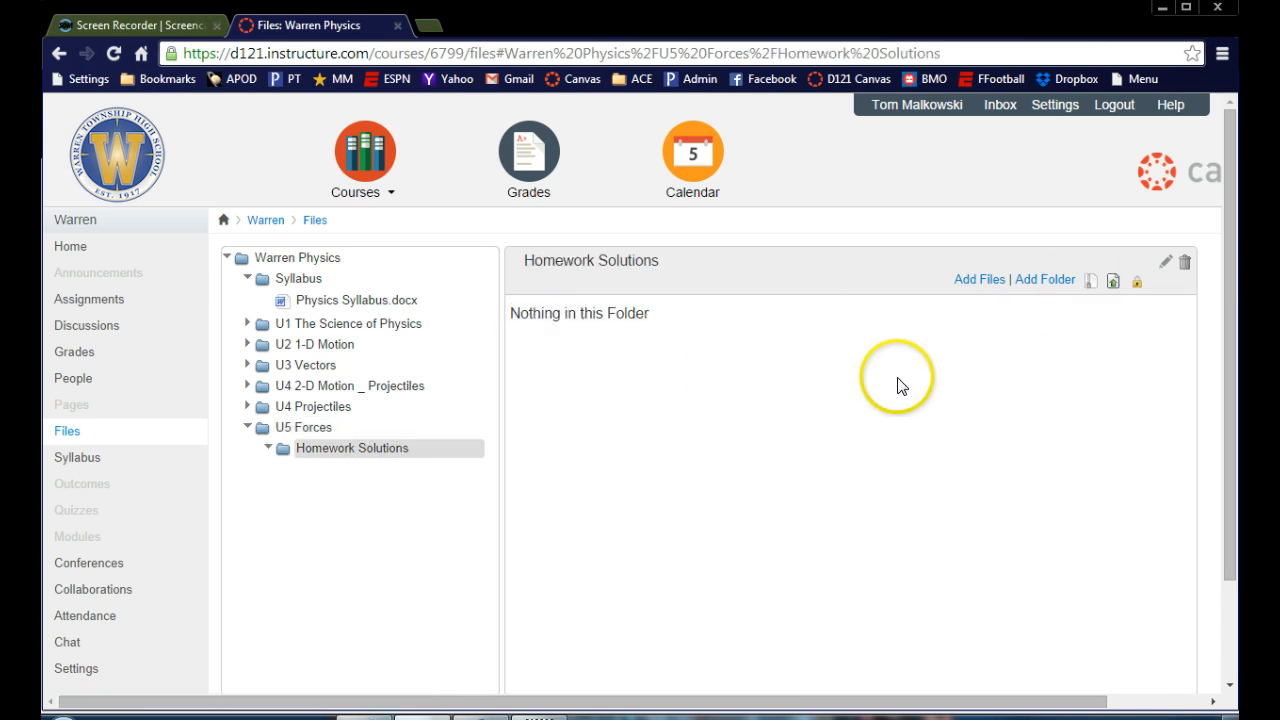
{"action": "left_click", "coordinate": [977, 287]}
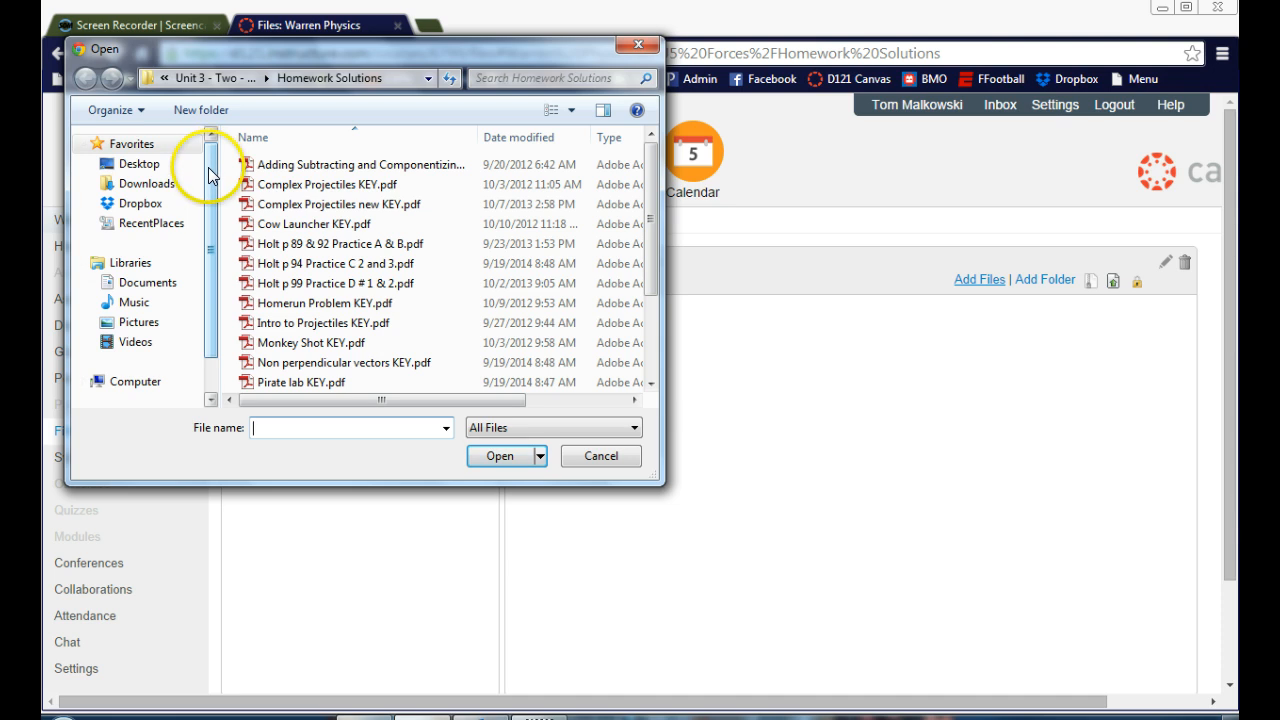
{"action": "left_click", "coordinate": [131, 165]}
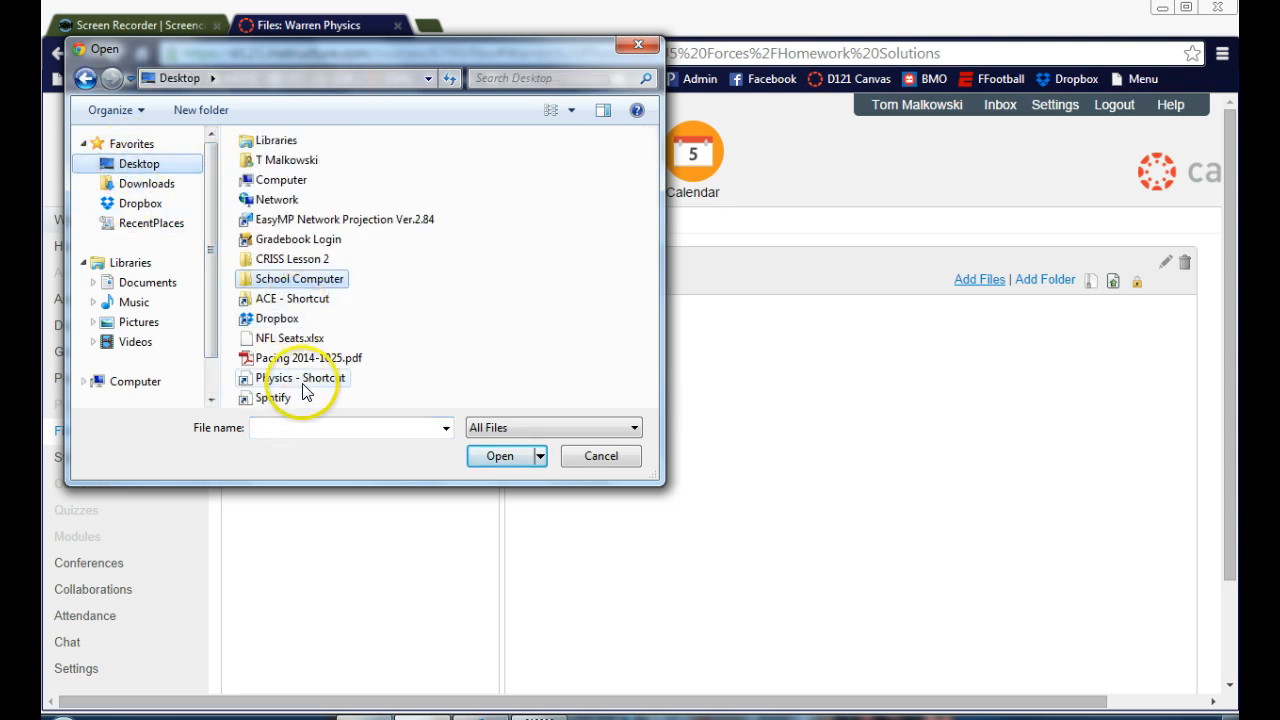
{"action": "double_click", "coordinate": [300, 380]}
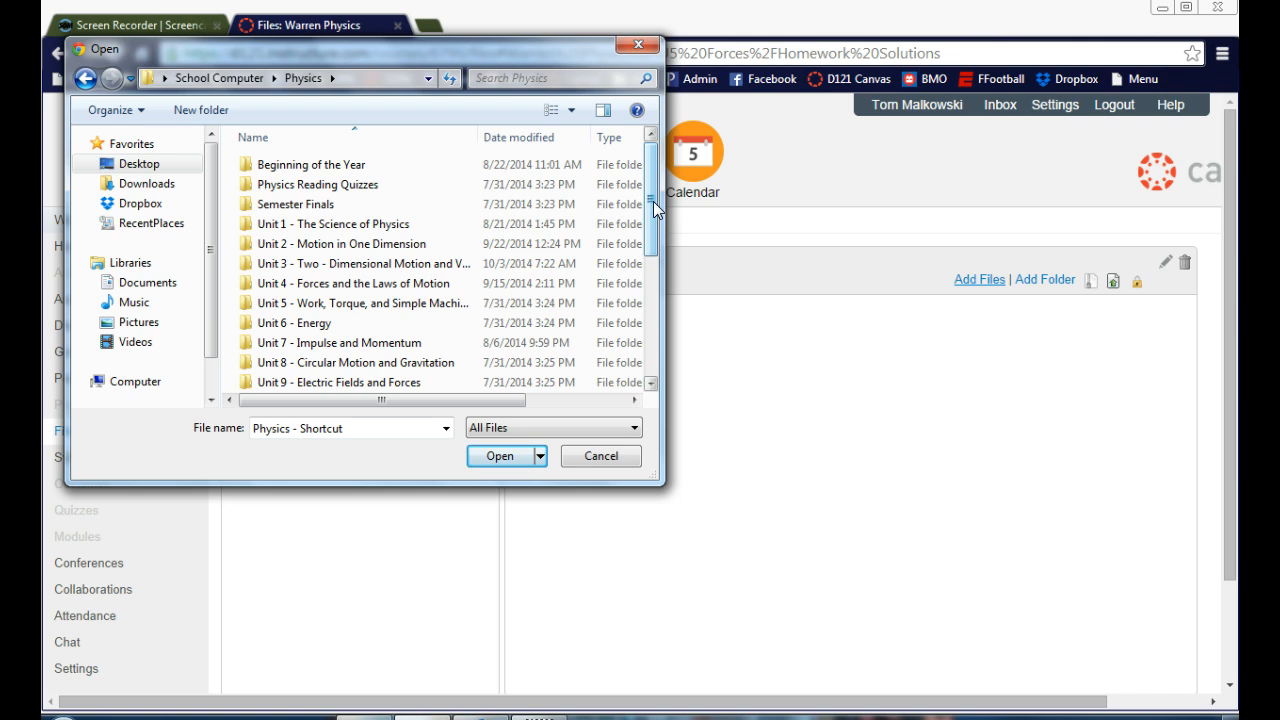
{"action": "mouse_move", "coordinate": [653, 201]}
{"action": "left_mouse_down"}
{"action": "mouse_move", "coordinate": [649, 274]}
{"action": "mouse_move", "coordinate": [639, 205]}
{"action": "left_mouse_up"}
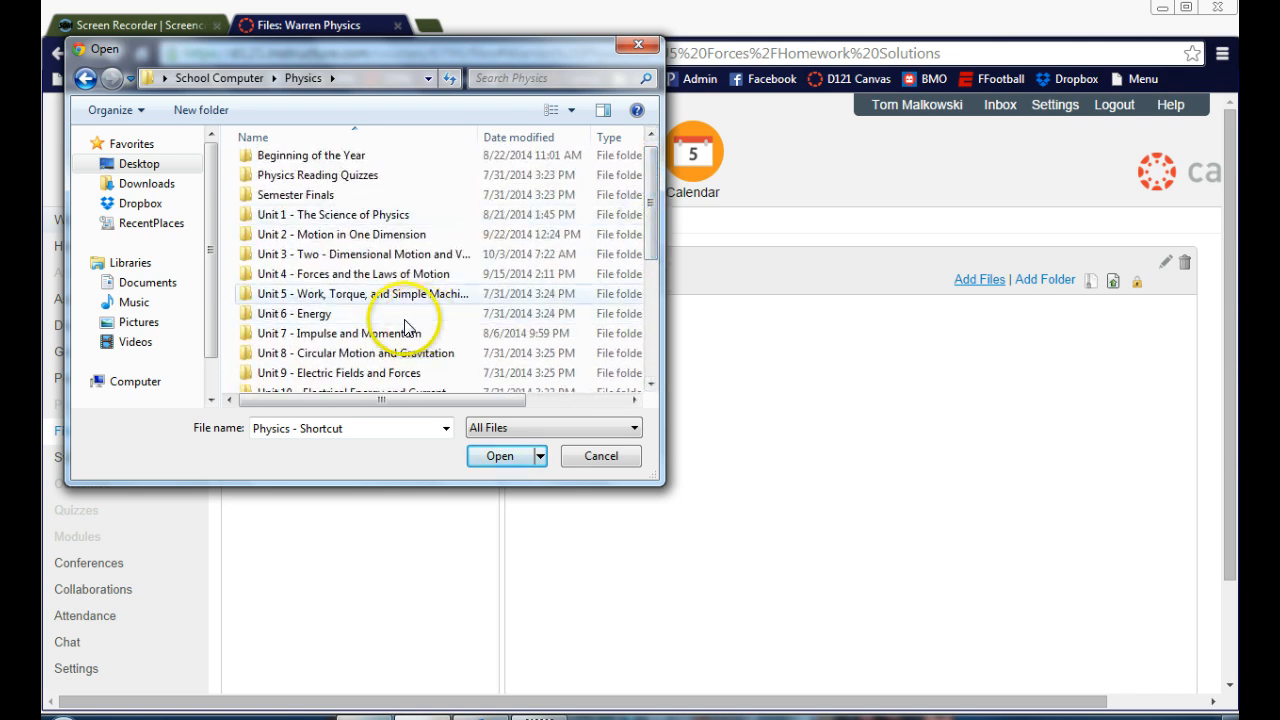
{"action": "double_click", "coordinate": [334, 278]}
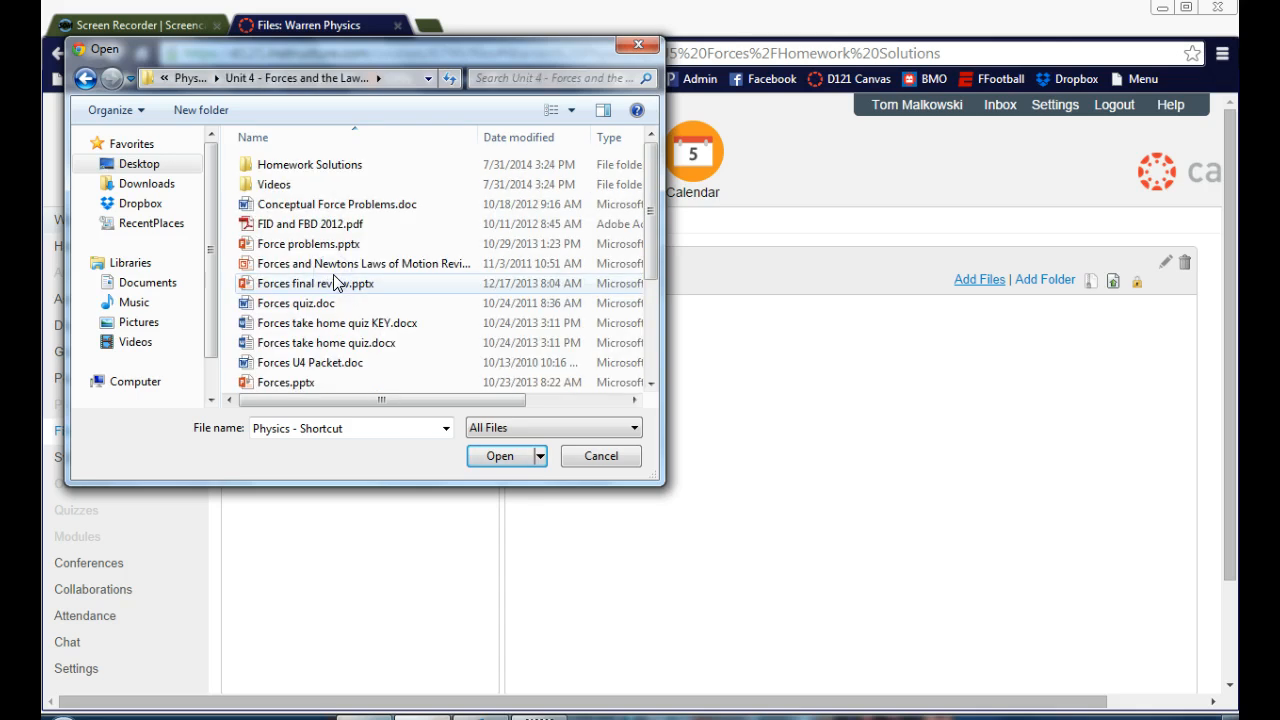
{"action": "double_click", "coordinate": [320, 165]}
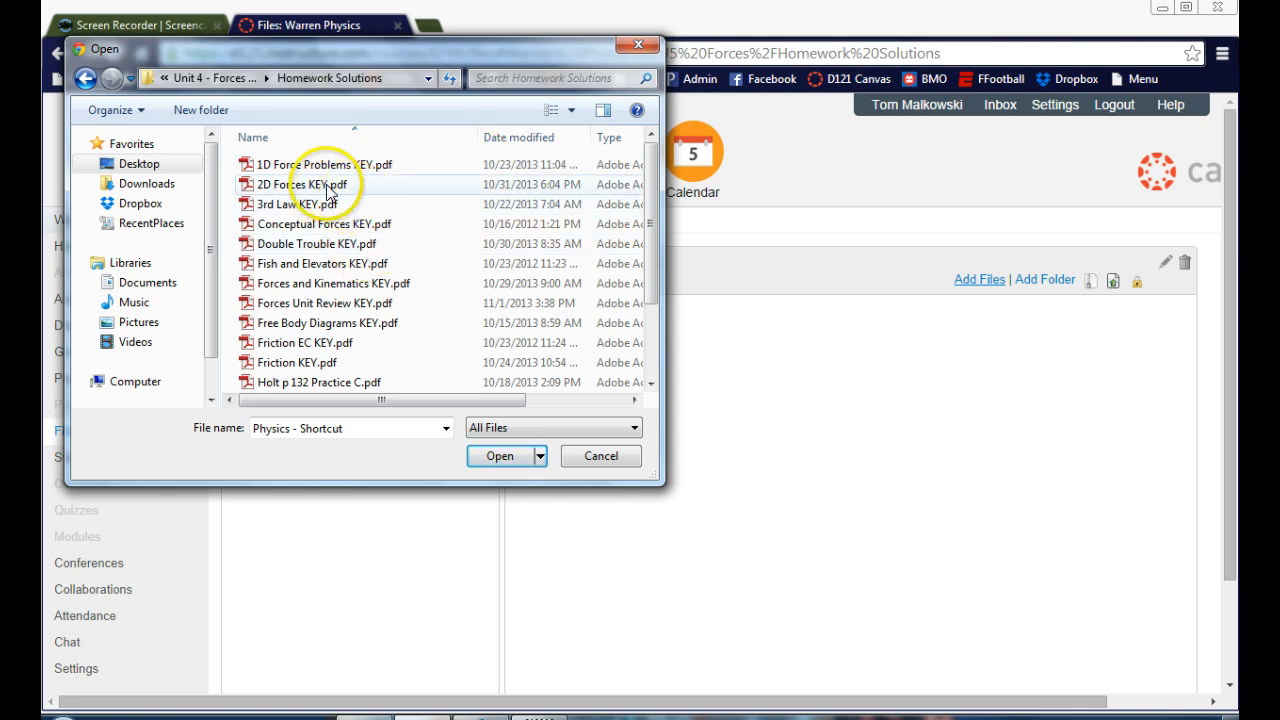
{"action": "mouse_move", "coordinate": [651, 160]}
{"action": "left_mouse_down"}
{"action": "mouse_move", "coordinate": [648, 232]}
{"action": "mouse_move", "coordinate": [641, 160]}
{"action": "left_mouse_up"}
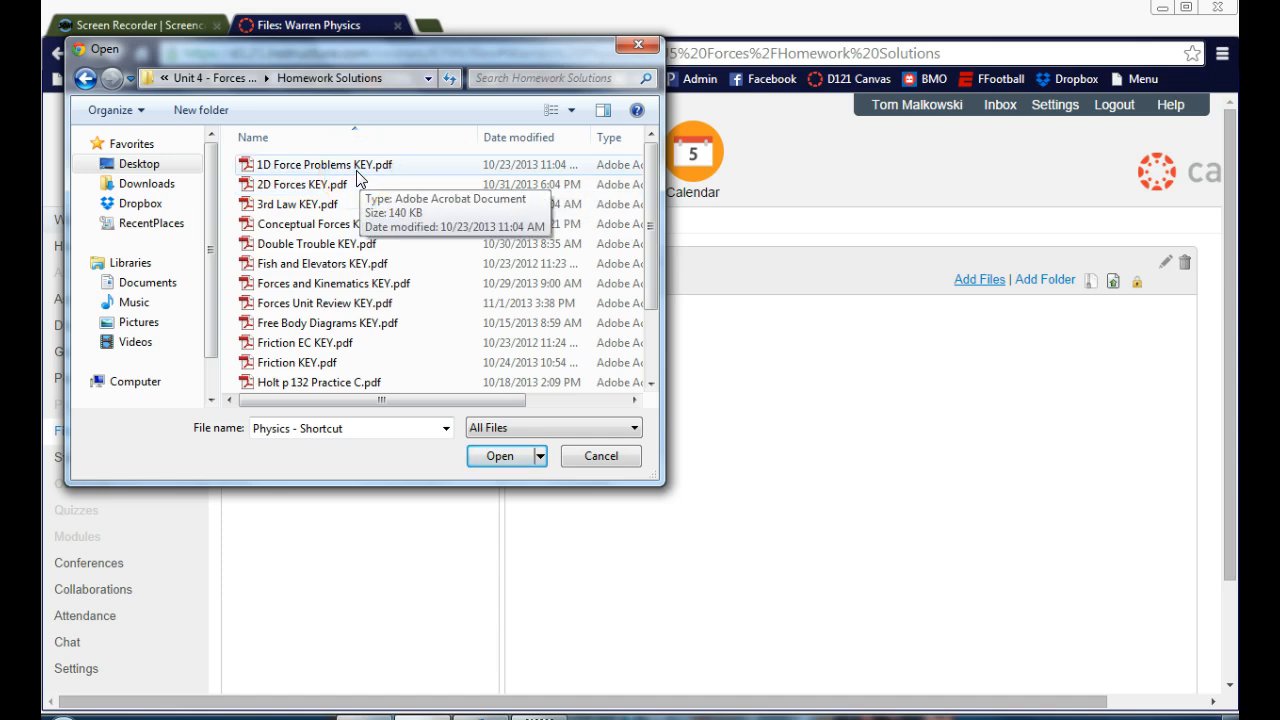
{"action": "left_click", "coordinate": [358, 170]}
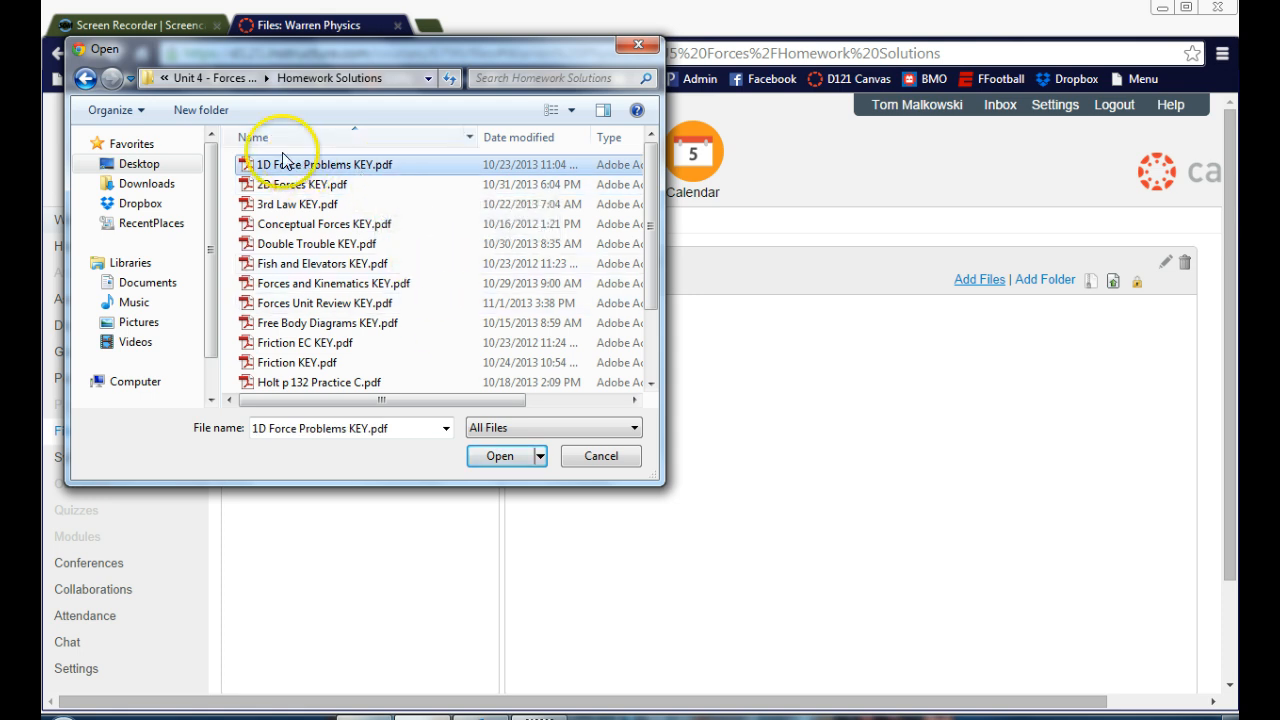
{"action": "left_click", "coordinate": [510, 456]}
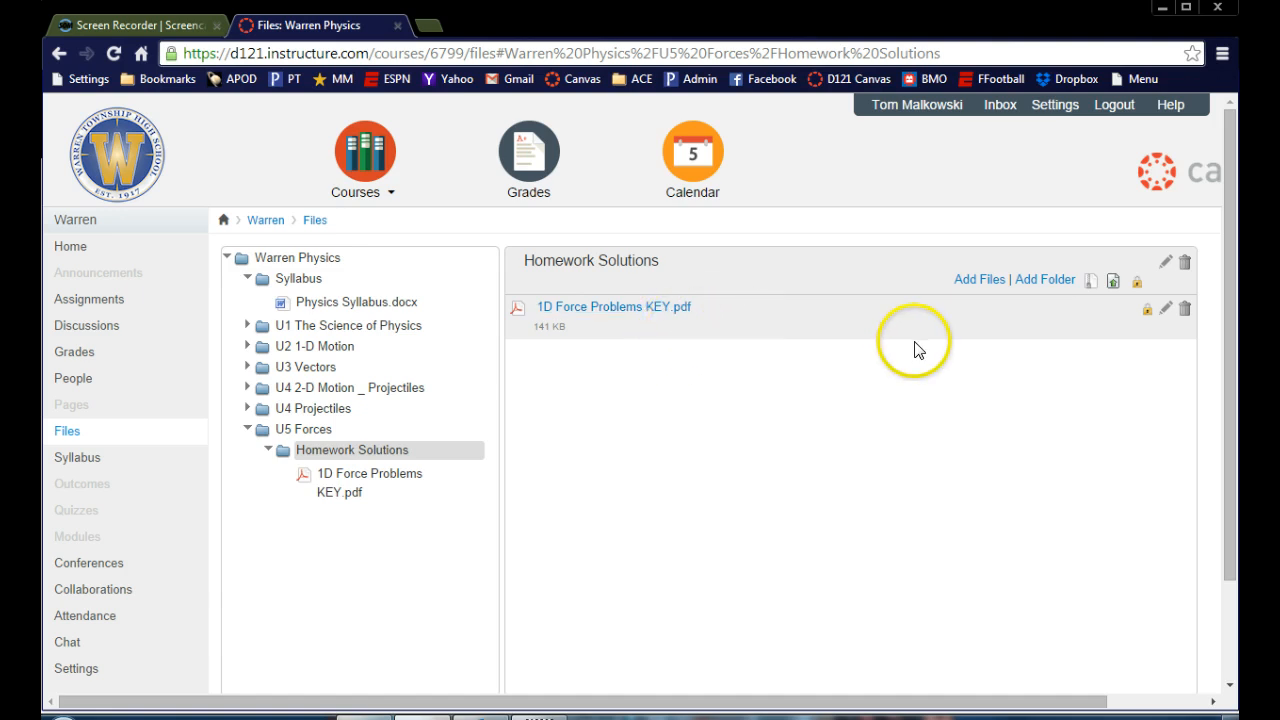
Step: Upload 2D Forces KEY.pdf, Free Body Diagrams KEY.pdf and Friction KEY.pdf together into the Homework Solutions folder
{"action": "left_click", "coordinate": [988, 284]}
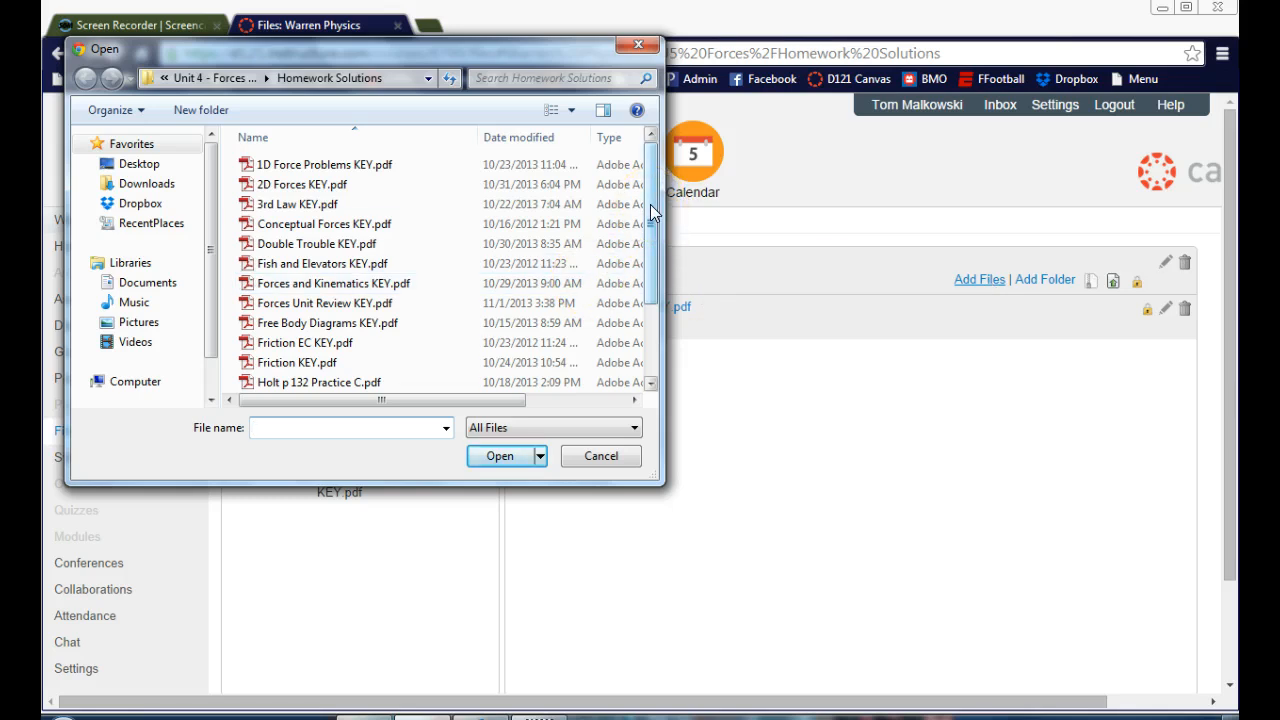
{"action": "left_click", "coordinate": [320, 190]}
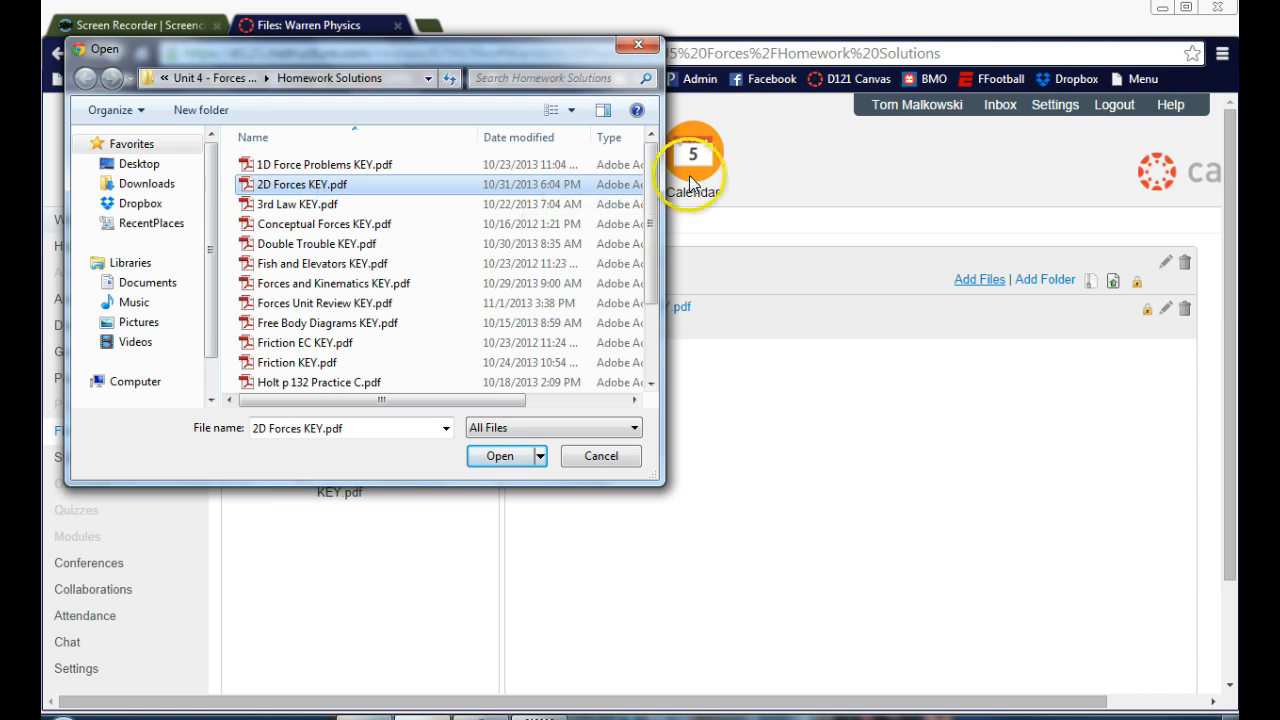
{"action": "left_click_drag", "start_coordinate": [651, 177], "coordinate": [654, 231]}
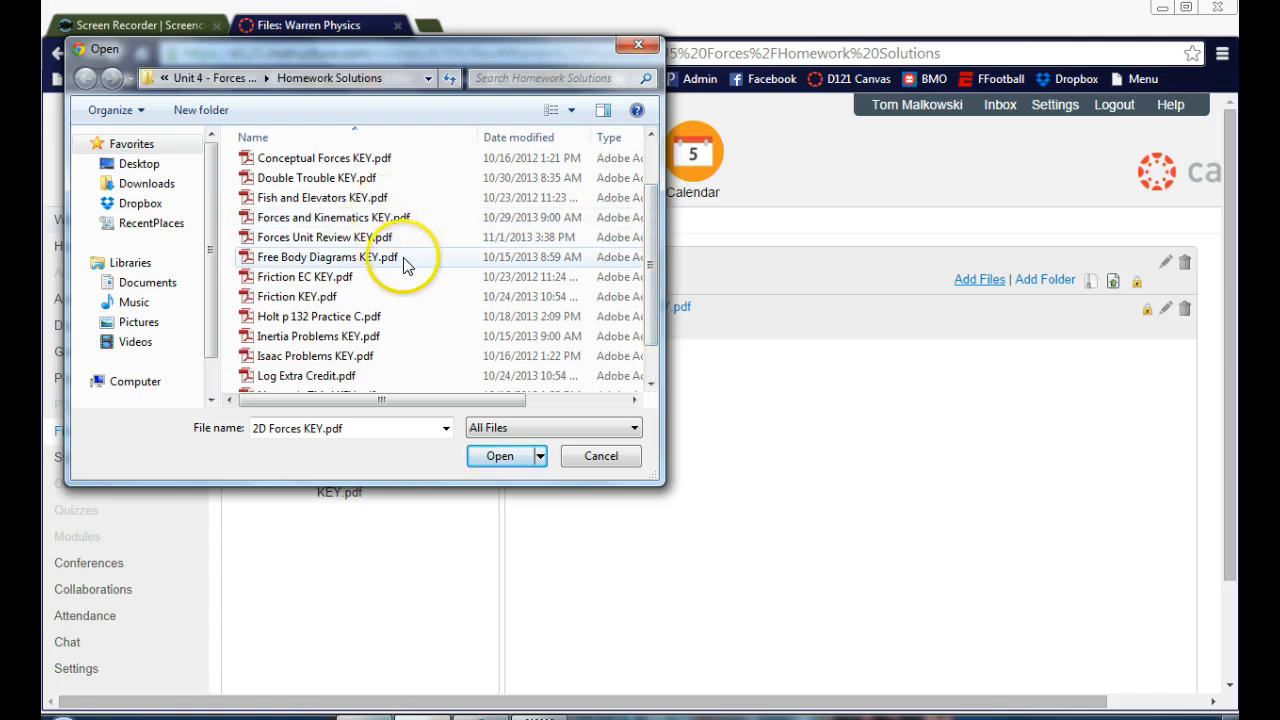
{"action": "left_click_drag", "start_coordinate": [655, 245], "coordinate": [651, 194]}
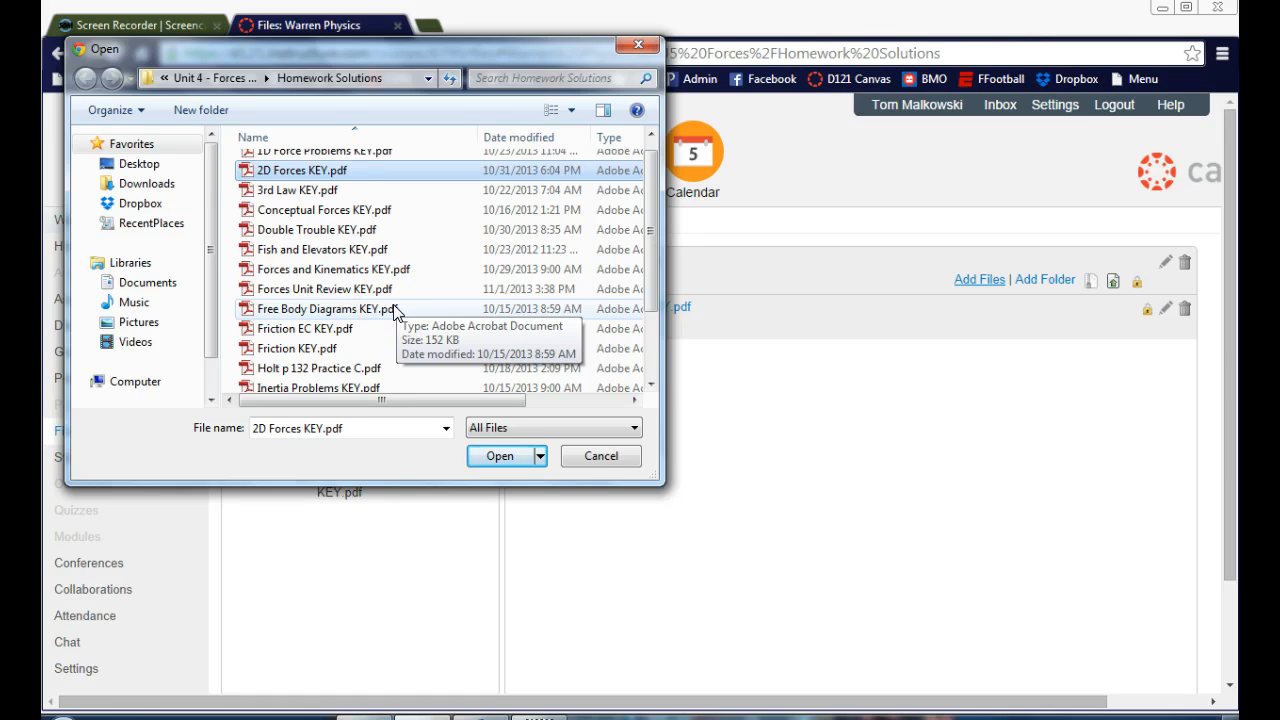
{"action": "left_click", "coordinate": [395, 311], "text": "ctrl"}
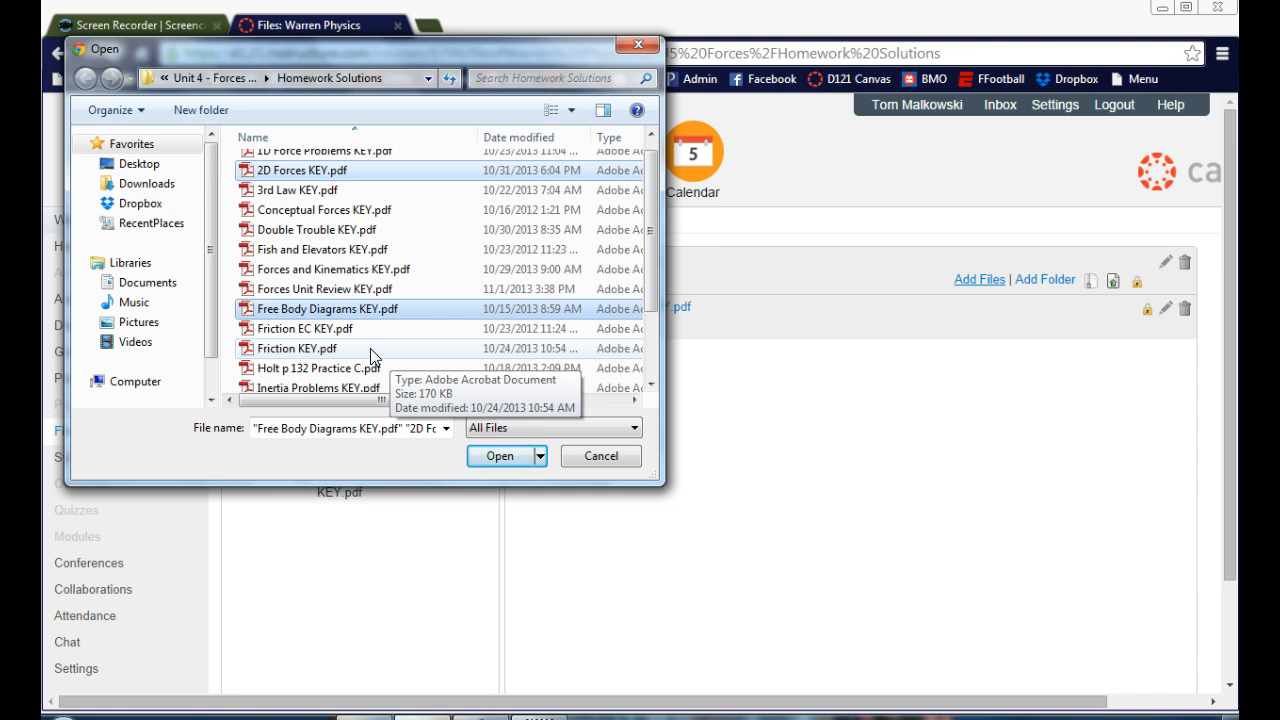
{"action": "left_click", "coordinate": [370, 348], "text": "ctrl"}
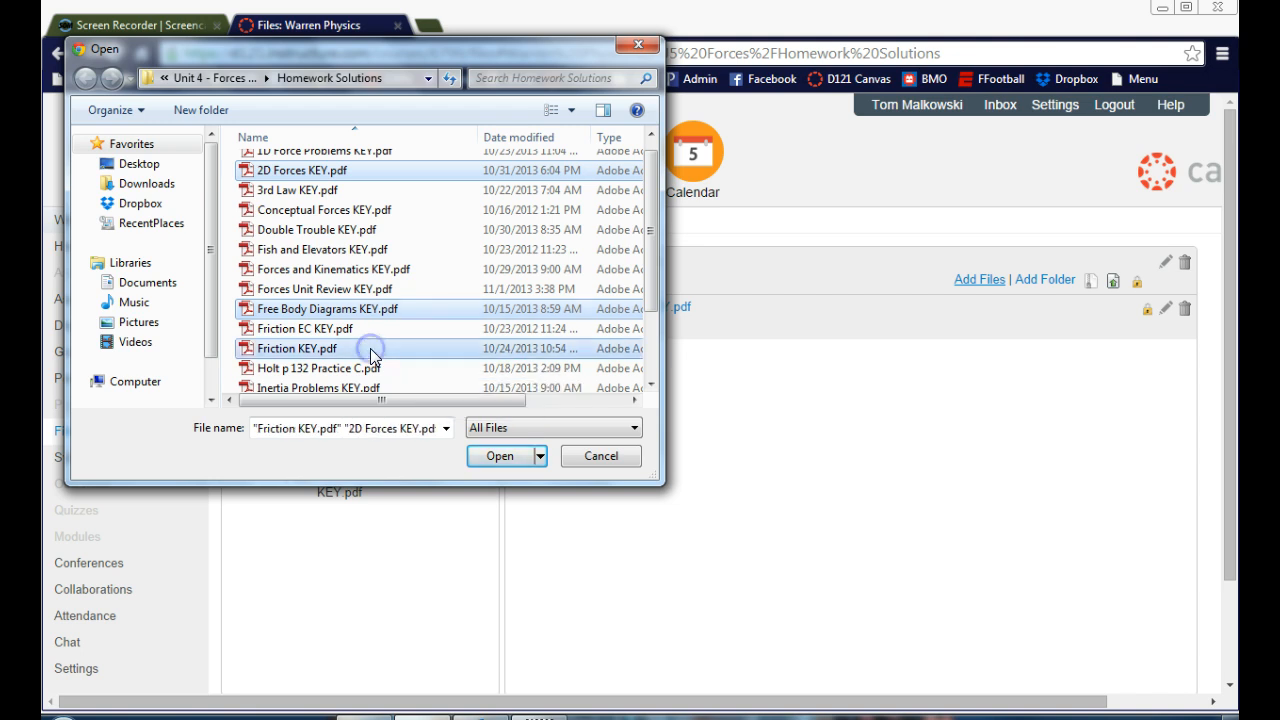
{"action": "left_click", "coordinate": [497, 456]}
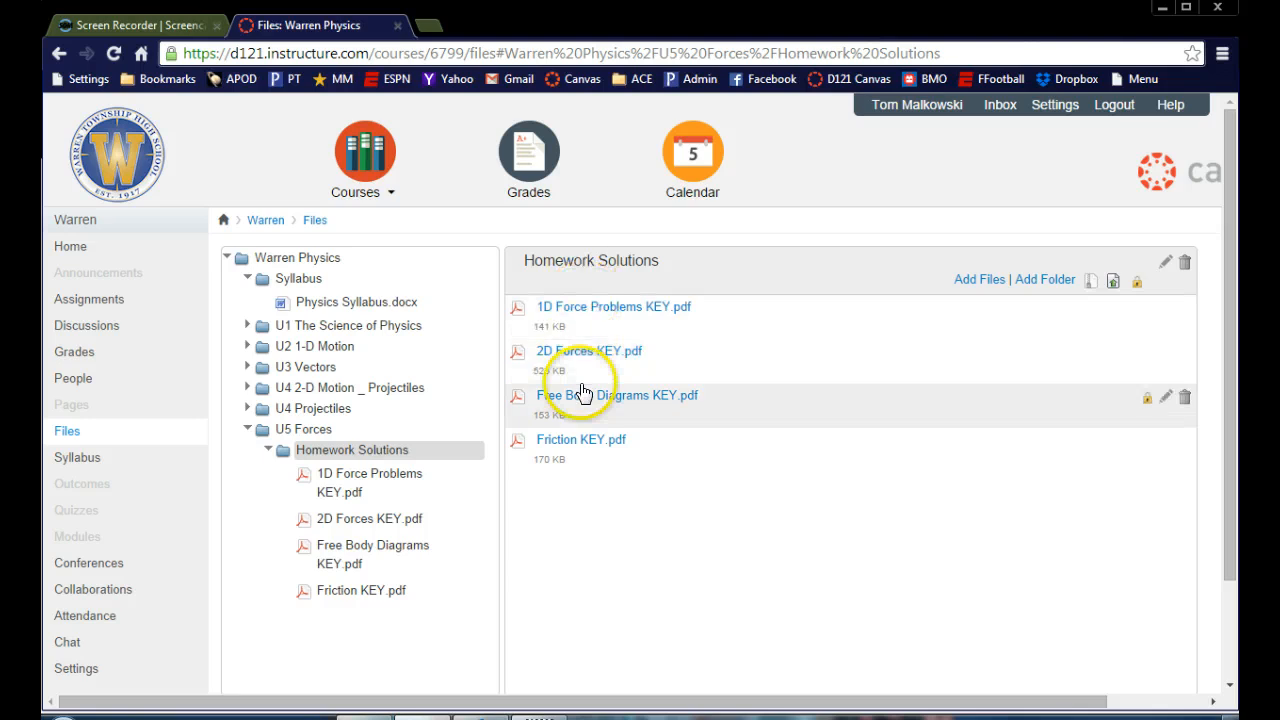
Step: Download 1D Force Problems KEY.pdf and rename 2D Forces KEY.pdf as Forces Worksheet 2
{"action": "left_click", "coordinate": [578, 318]}
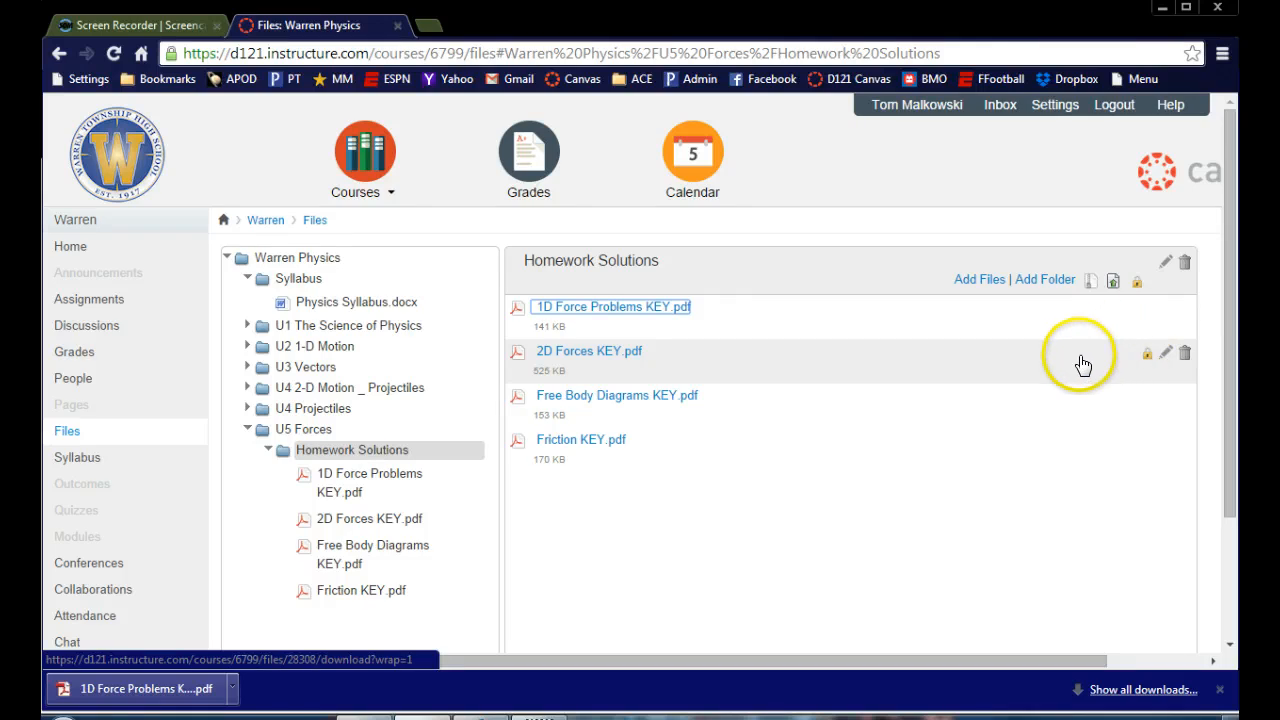
{"action": "left_click", "coordinate": [1165, 356]}
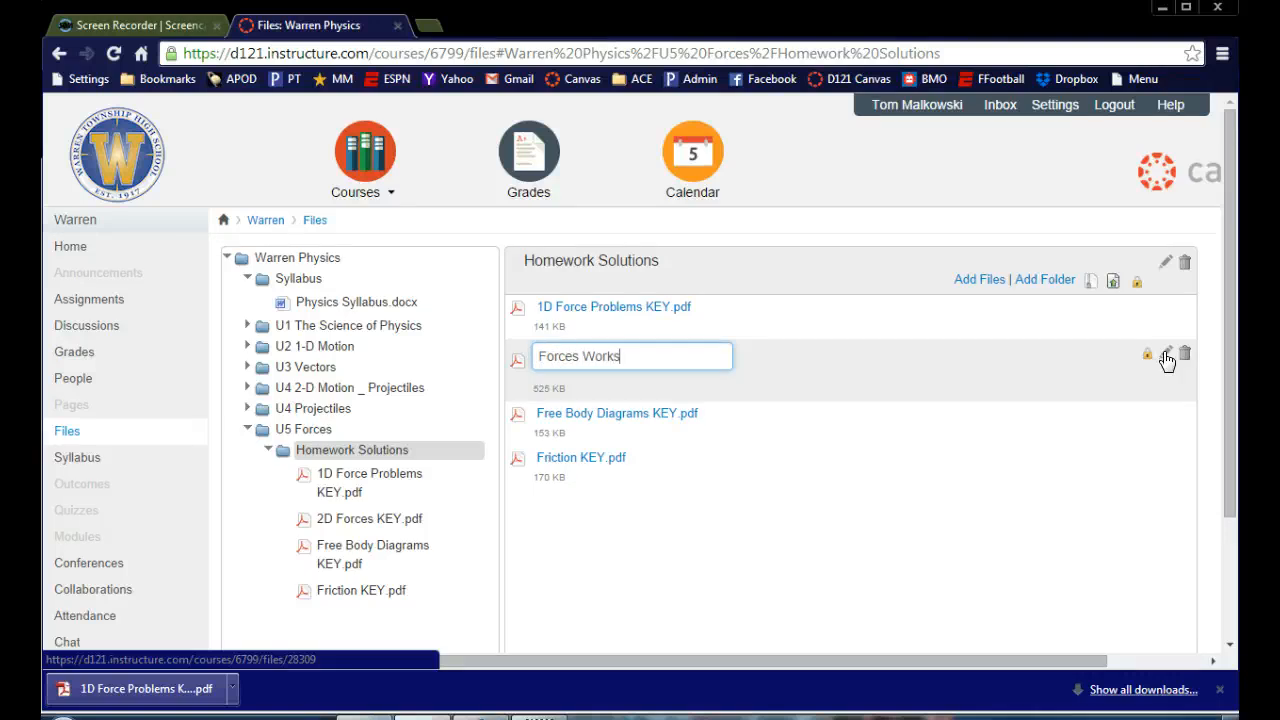
{"action": "key", "text": "Return"}
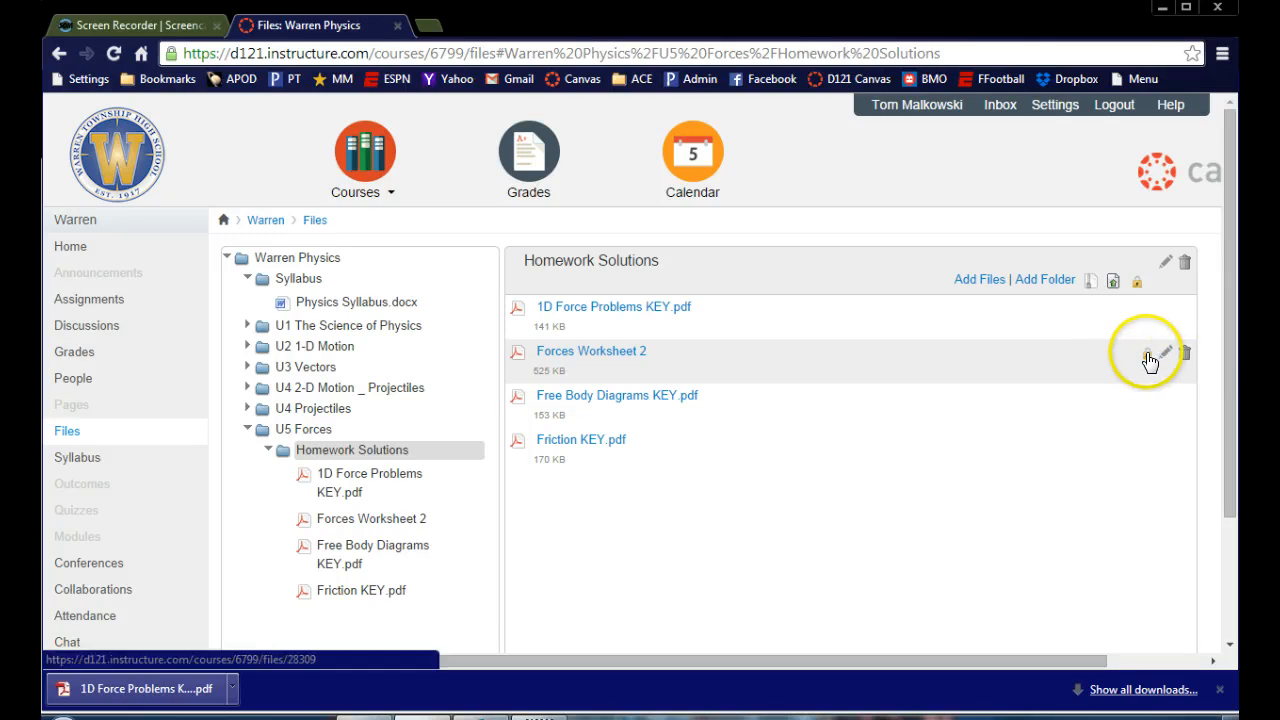
Step: Lock Forces Worksheet 2 until it is manually unlocked, and unlock it again
{"action": "left_click", "coordinate": [1147, 356]}
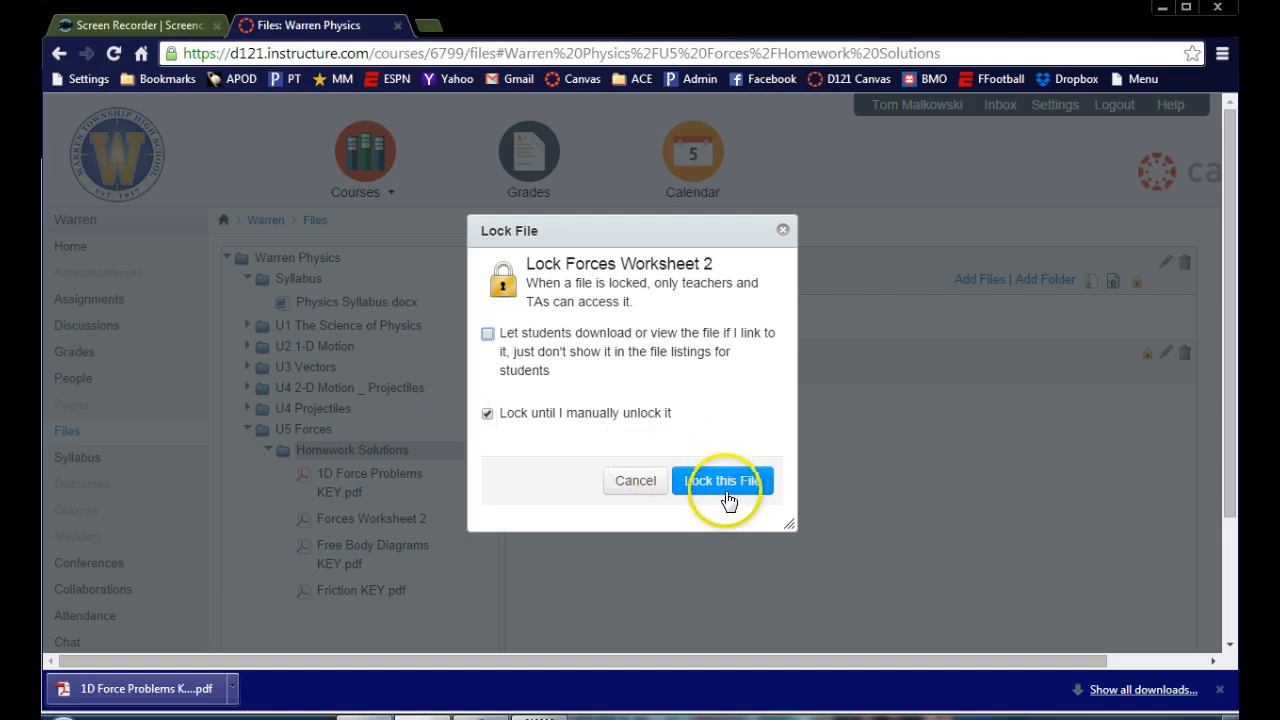
{"action": "left_click", "coordinate": [728, 490]}
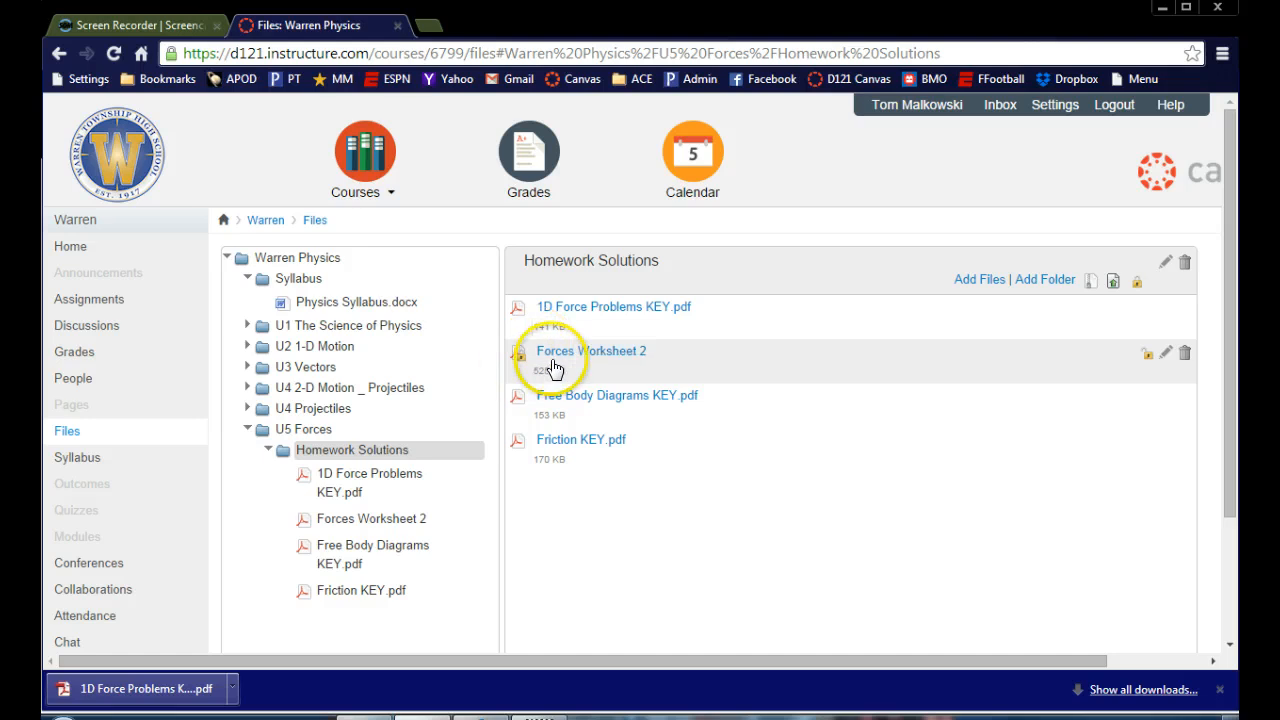
{"action": "left_click", "coordinate": [1148, 358]}
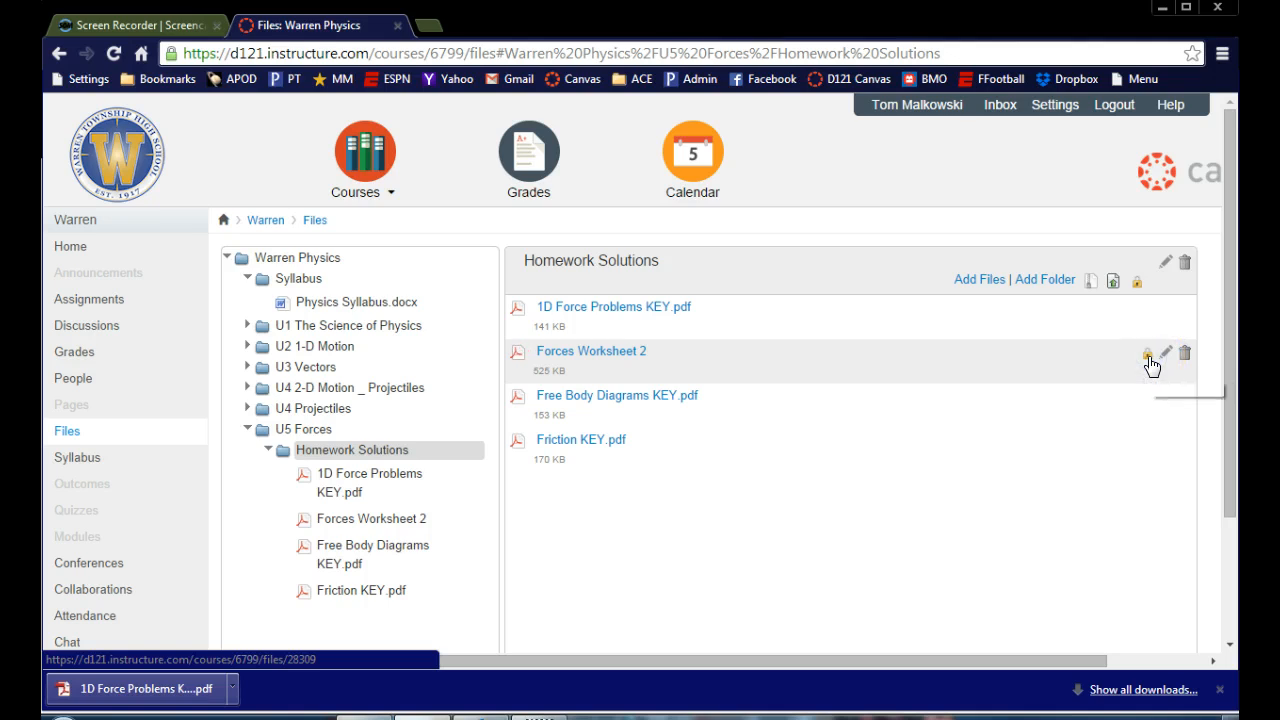
{"action": "left_click", "coordinate": [1151, 365]}
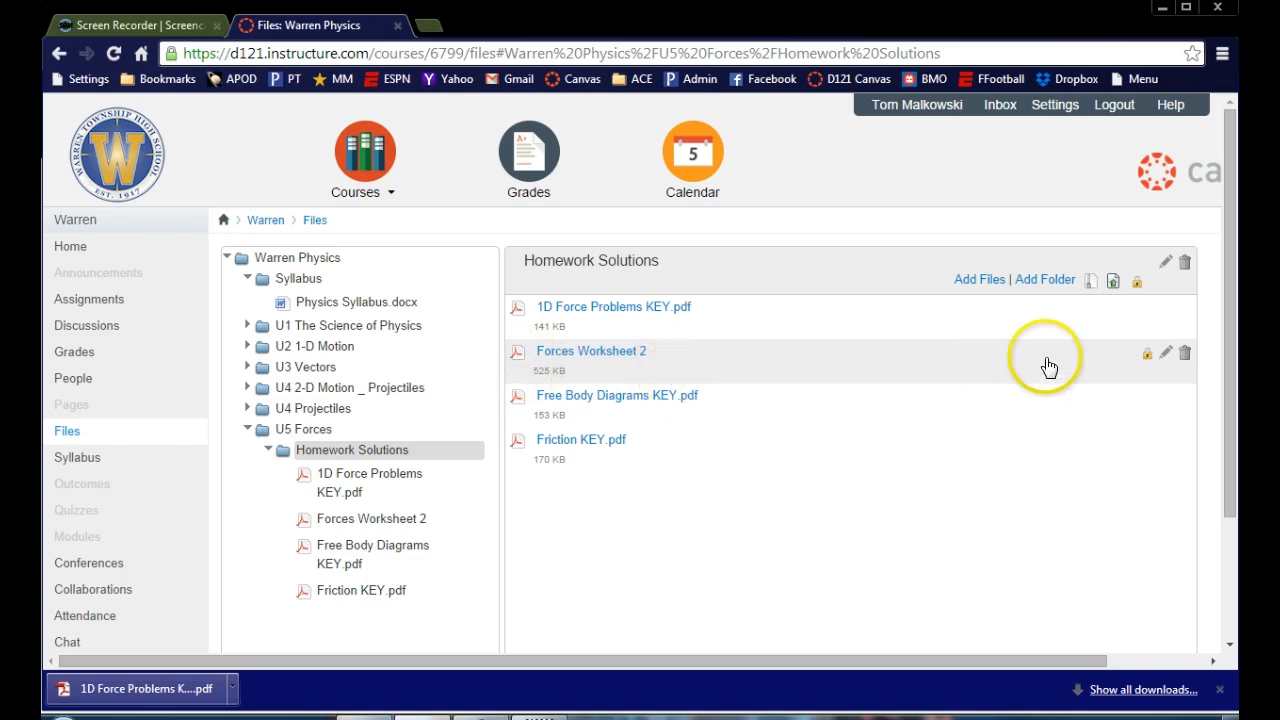
Step: Lock Forces Worksheet 2, Free Body Diagrams KEY.pdf and Friction KEY.pdf in Homework Solutions, each until manually unlocked
{"action": "left_click", "coordinate": [1145, 355]}
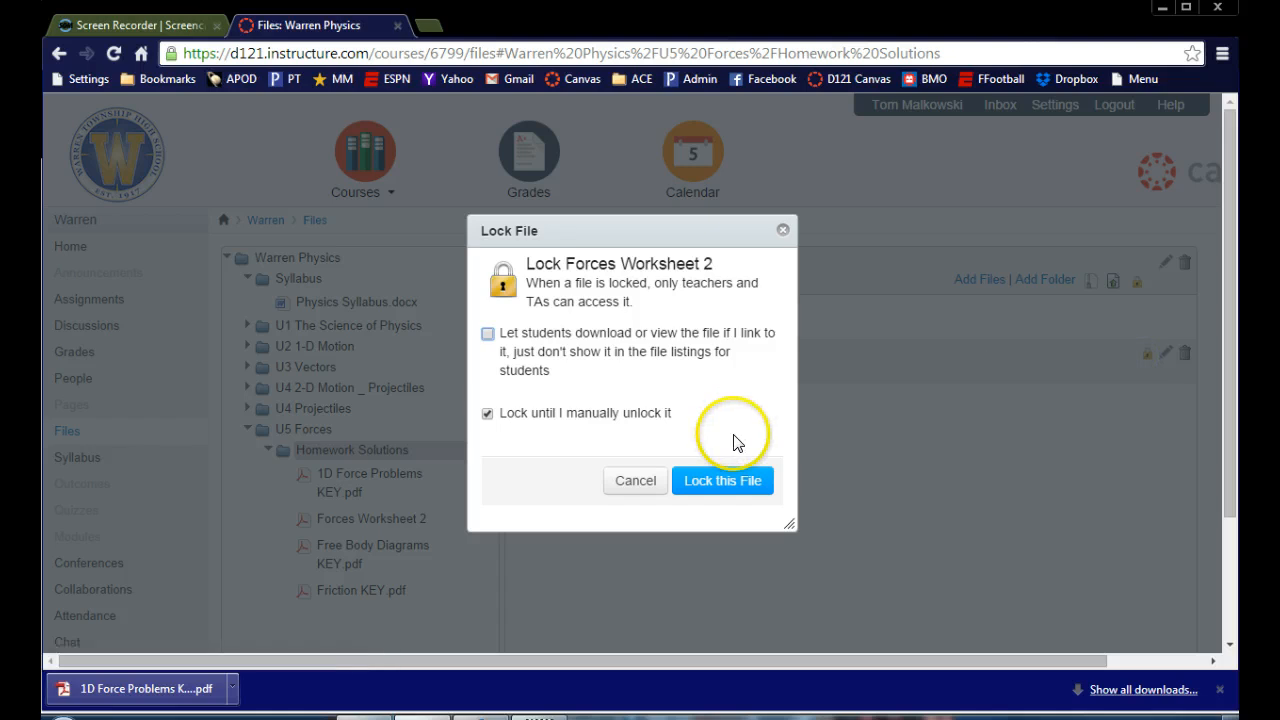
{"action": "left_click", "coordinate": [724, 478]}
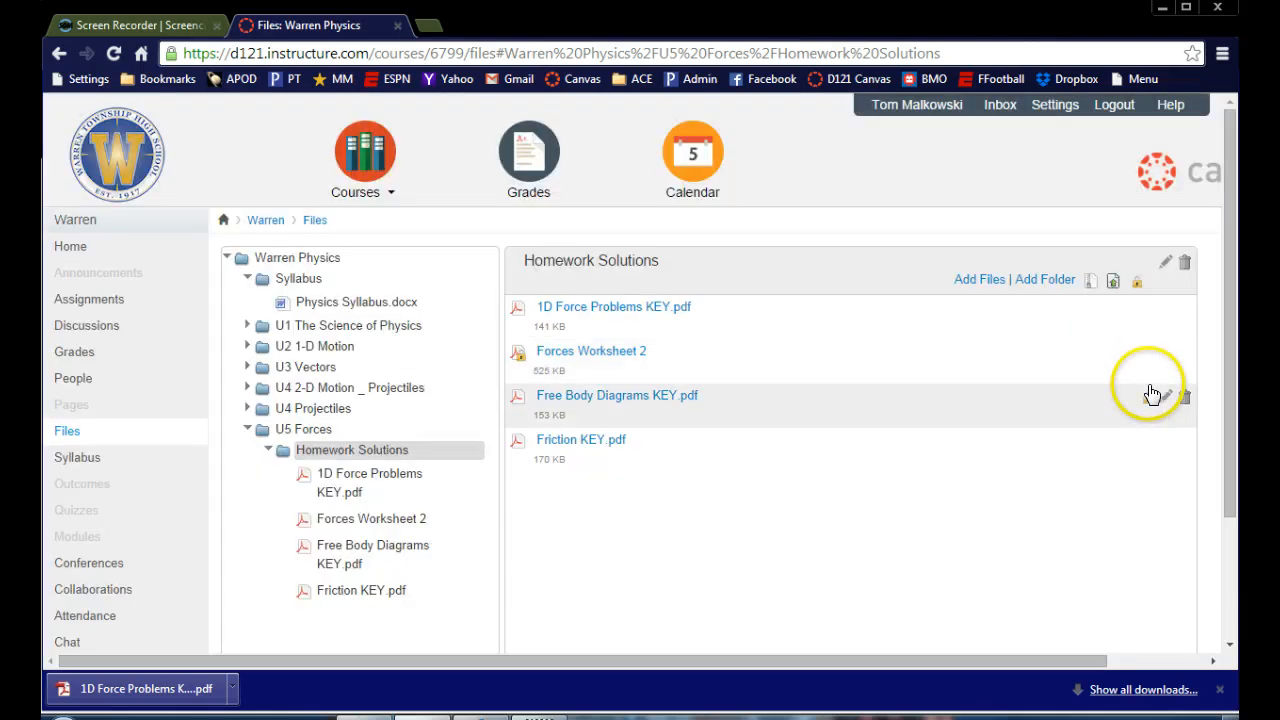
{"action": "left_click", "coordinate": [1147, 397]}
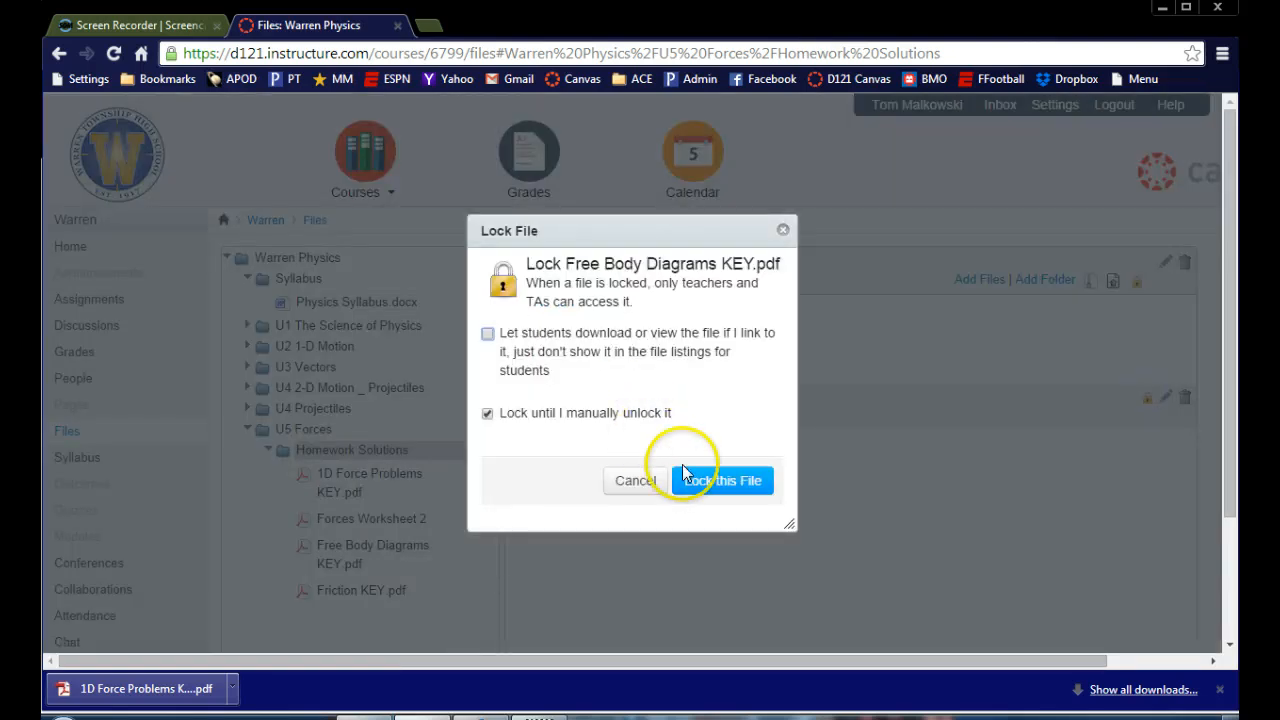
{"action": "left_click", "coordinate": [712, 484]}
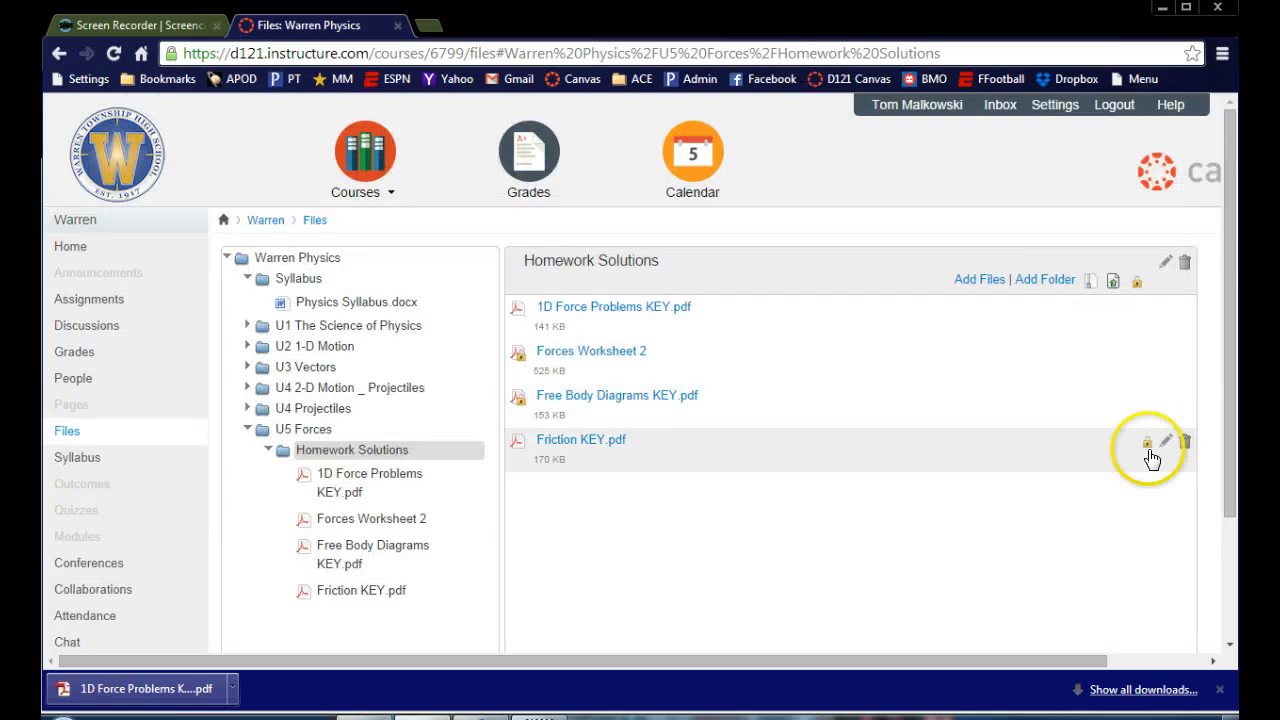
{"action": "left_click", "coordinate": [1148, 447]}
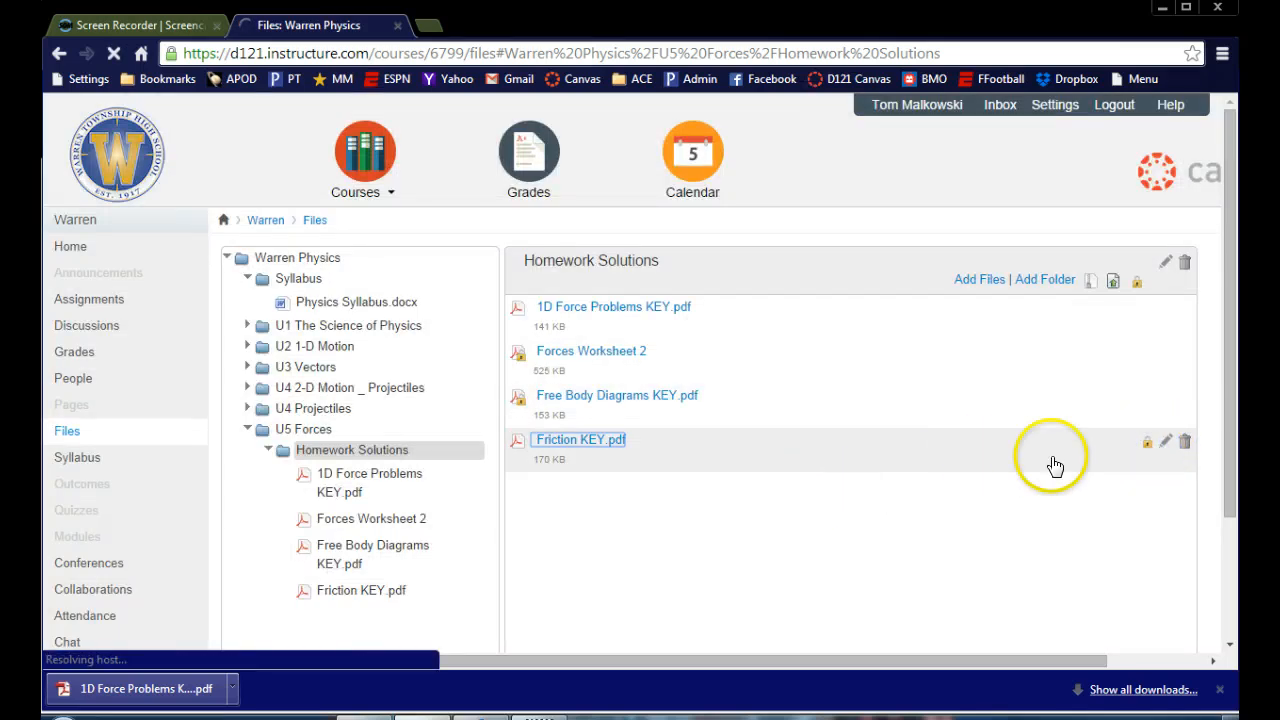
{"action": "left_click", "coordinate": [1145, 442]}
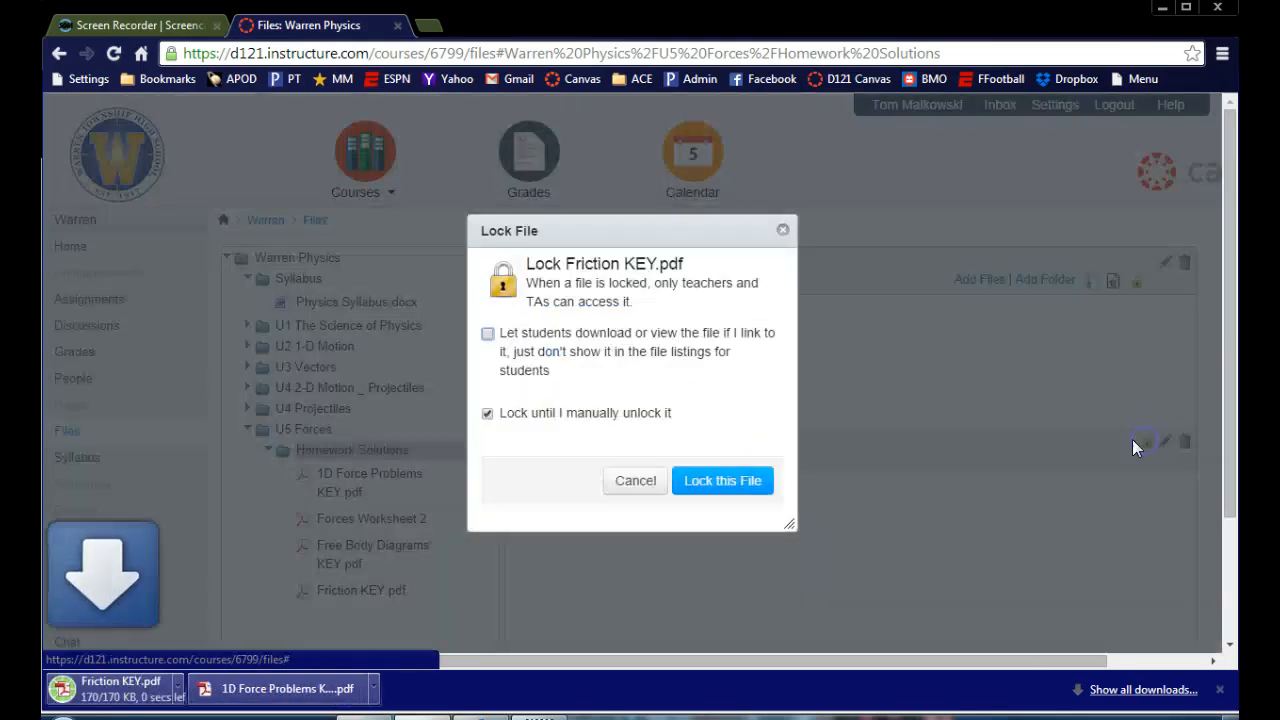
{"action": "left_click", "coordinate": [698, 482]}
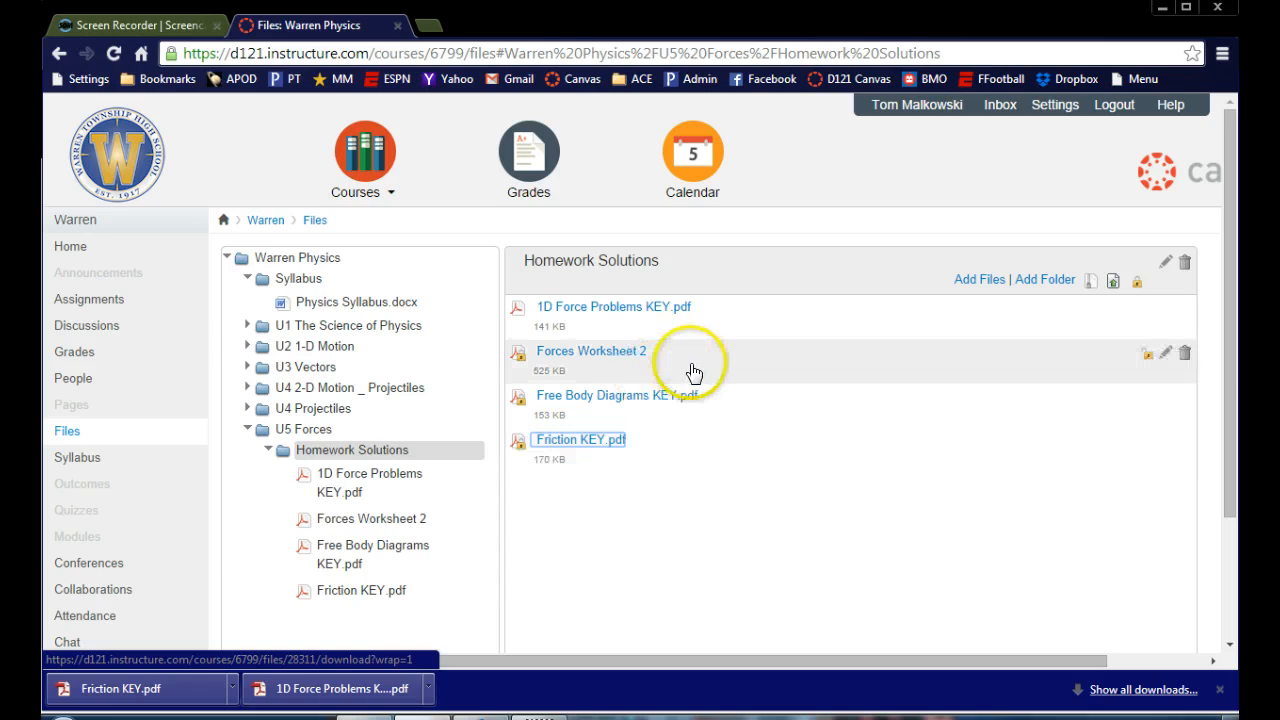
Step: Open the U5 Forces folder, dismiss the finished downloads, and check the course's file storage usage
{"action": "left_click", "coordinate": [309, 433]}
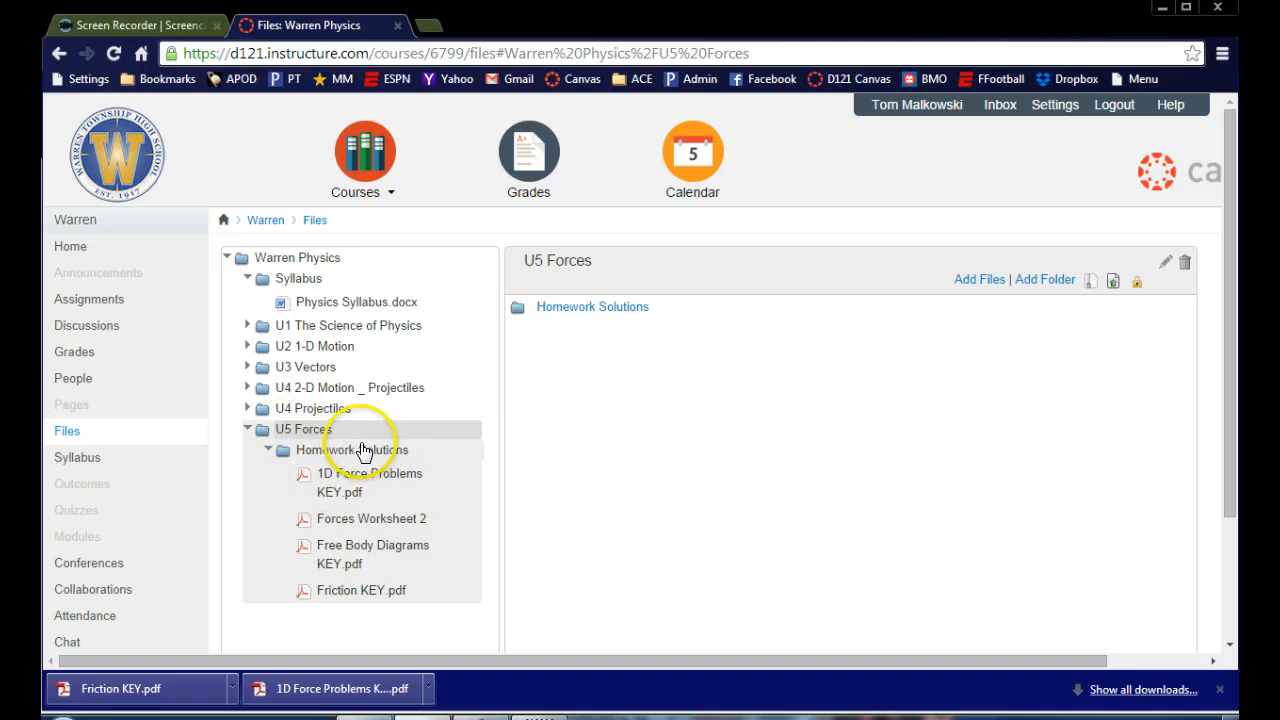
{"action": "left_click", "coordinate": [1220, 689]}
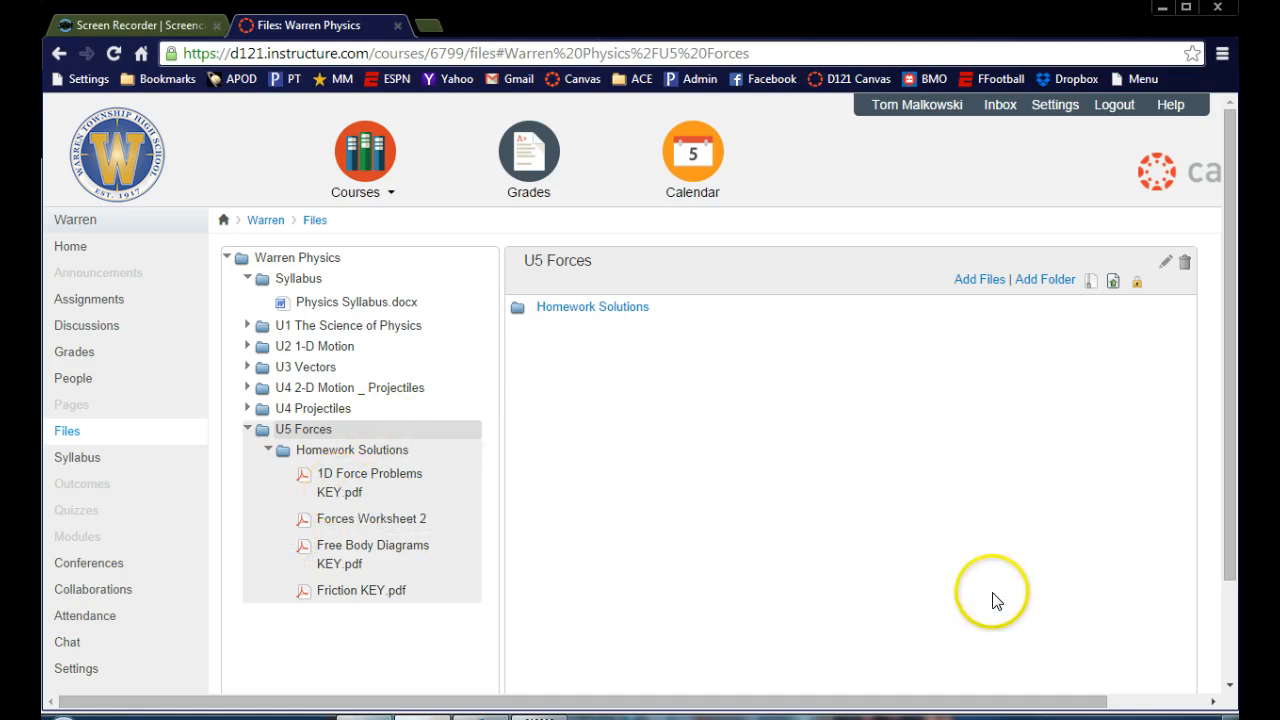
{"action": "left_click_drag", "start_coordinate": [1233, 509], "coordinate": [1229, 570]}
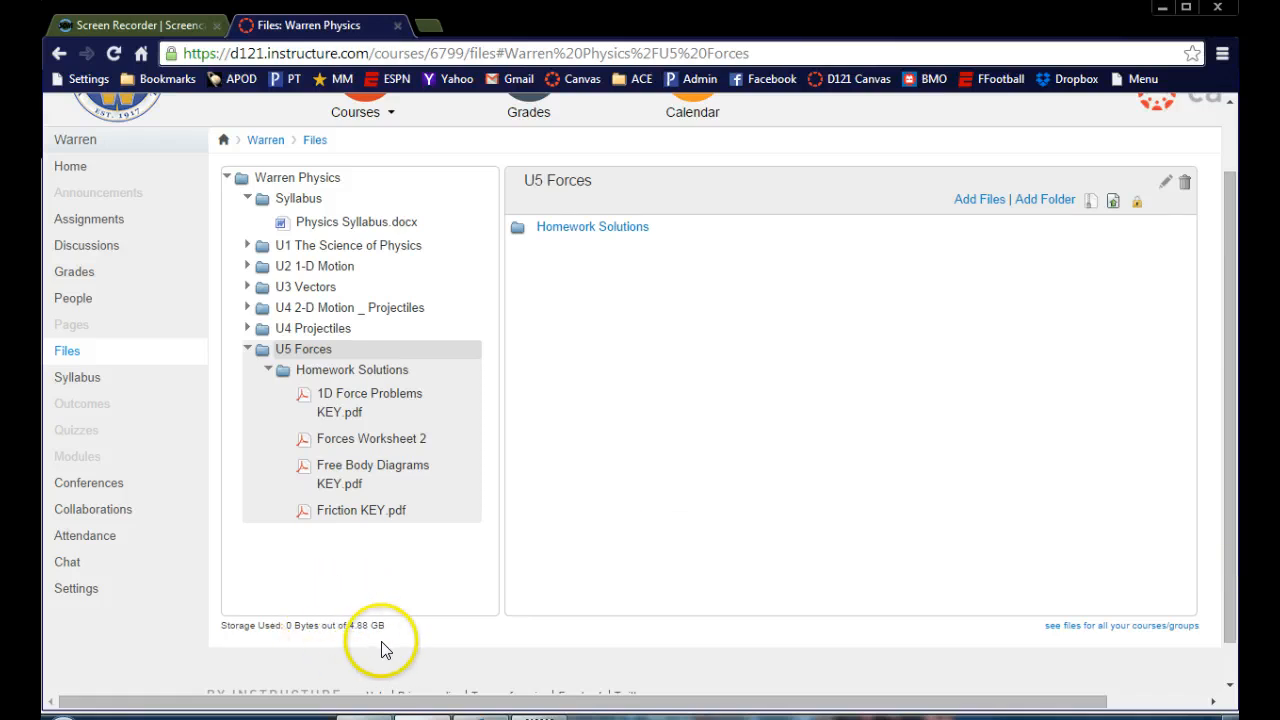
{"action": "left_click", "coordinate": [289, 627]}
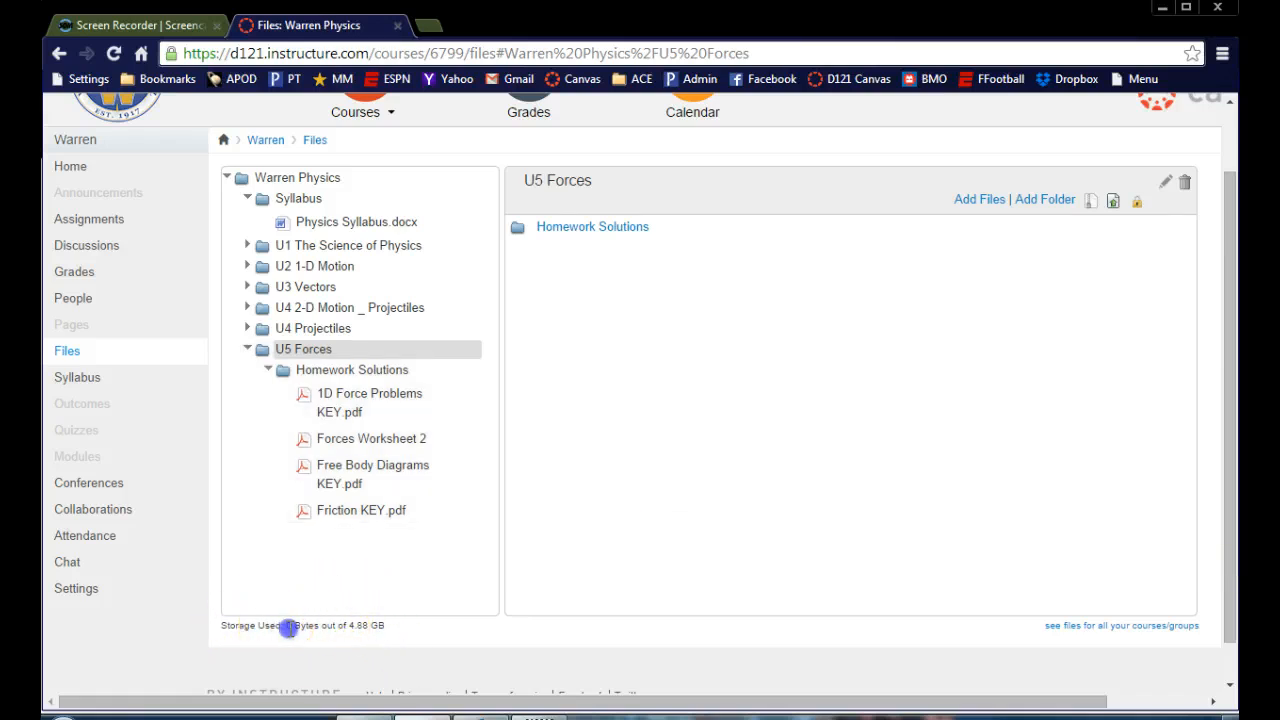
{"action": "left_click_drag", "start_coordinate": [363, 636], "coordinate": [293, 630]}
{"action": "left_click_drag", "start_coordinate": [1236, 371], "coordinate": [1230, 300]}
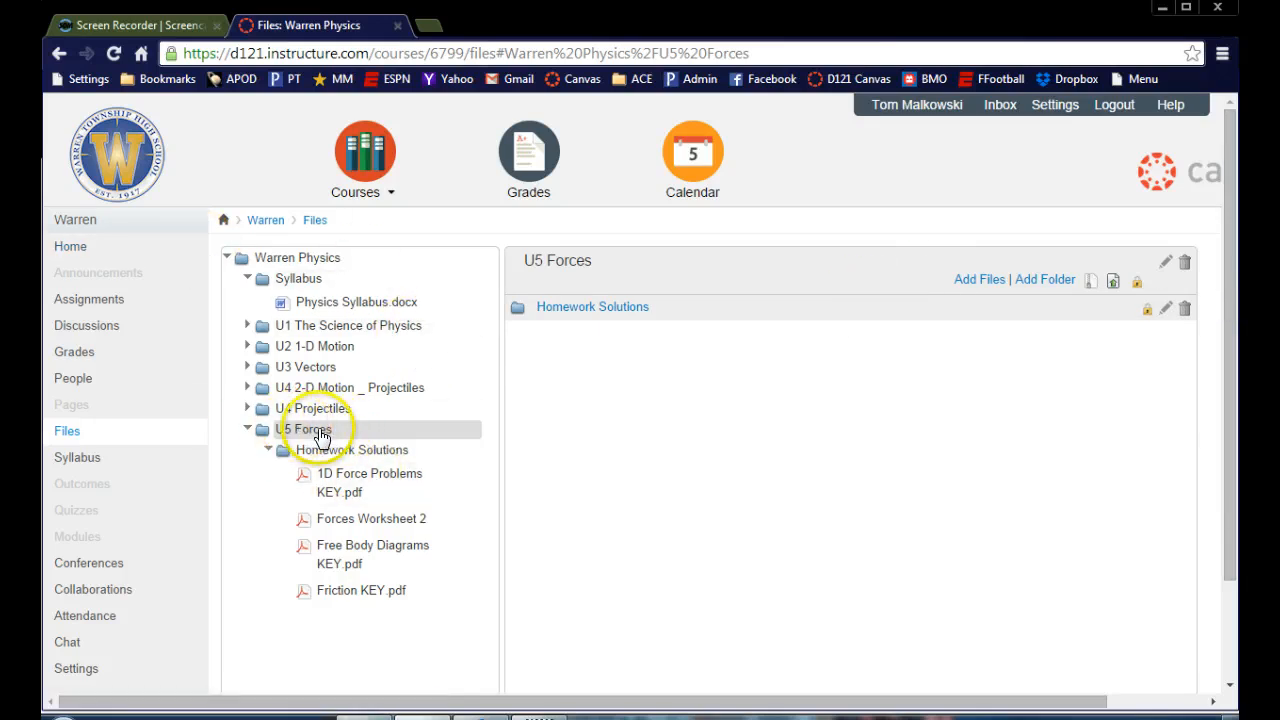
Step: Switch to the Warren Physics 2 course and open its course files
{"action": "mouse_move", "coordinate": [355, 188]}
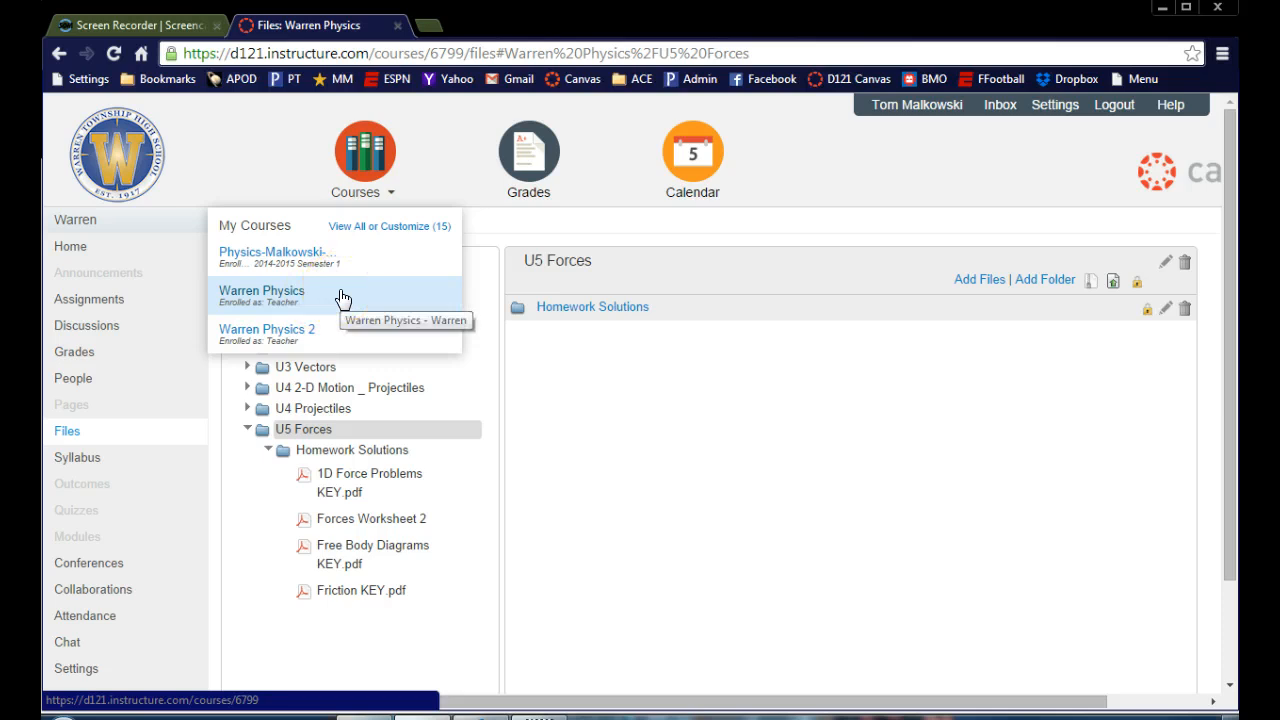
{"action": "left_click", "coordinate": [291, 338]}
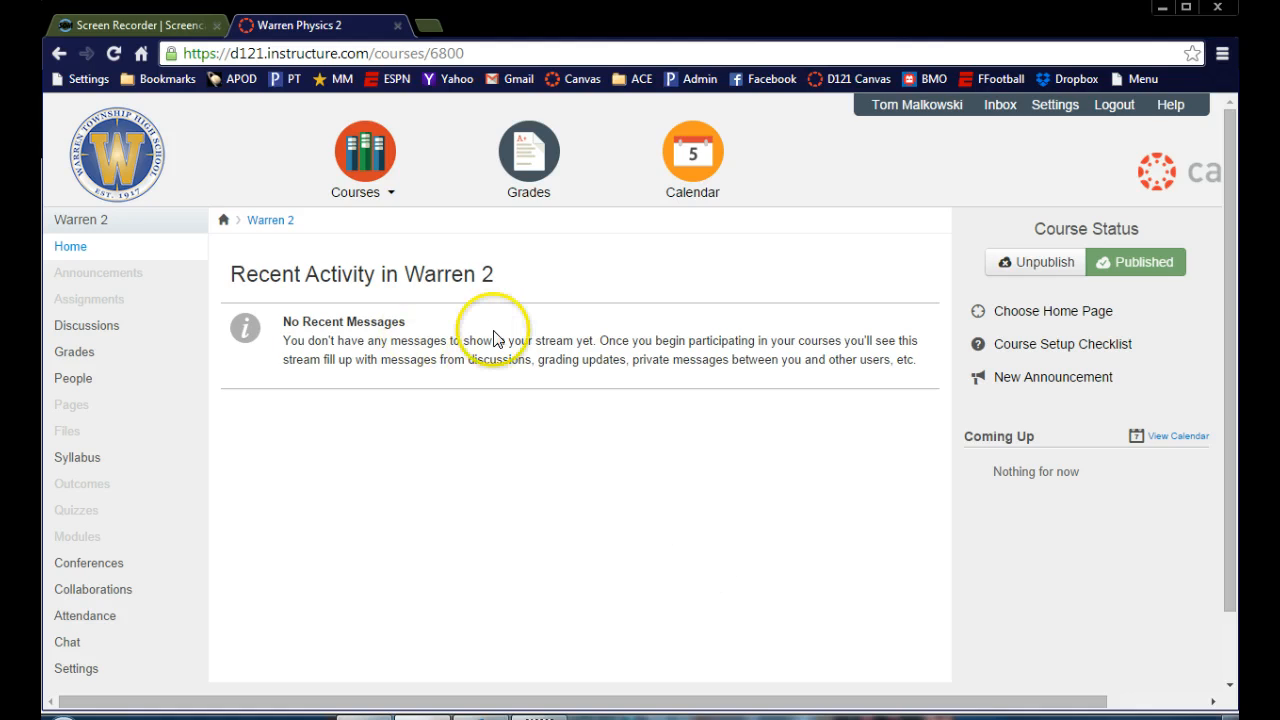
{"action": "left_click", "coordinate": [68, 430]}
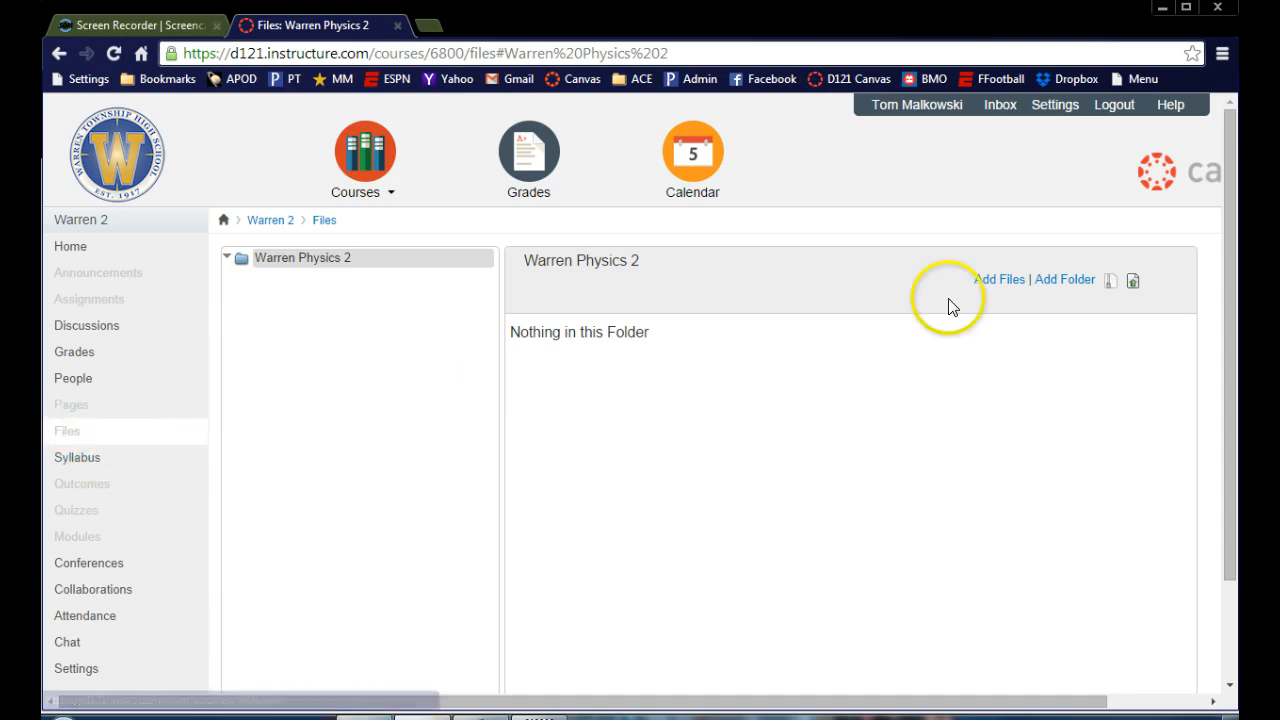
Step: Open the Warren Physics 2 section from that course's settings and review its enrollments
{"action": "left_click_drag", "start_coordinate": [1229, 256], "coordinate": [1227, 270]}
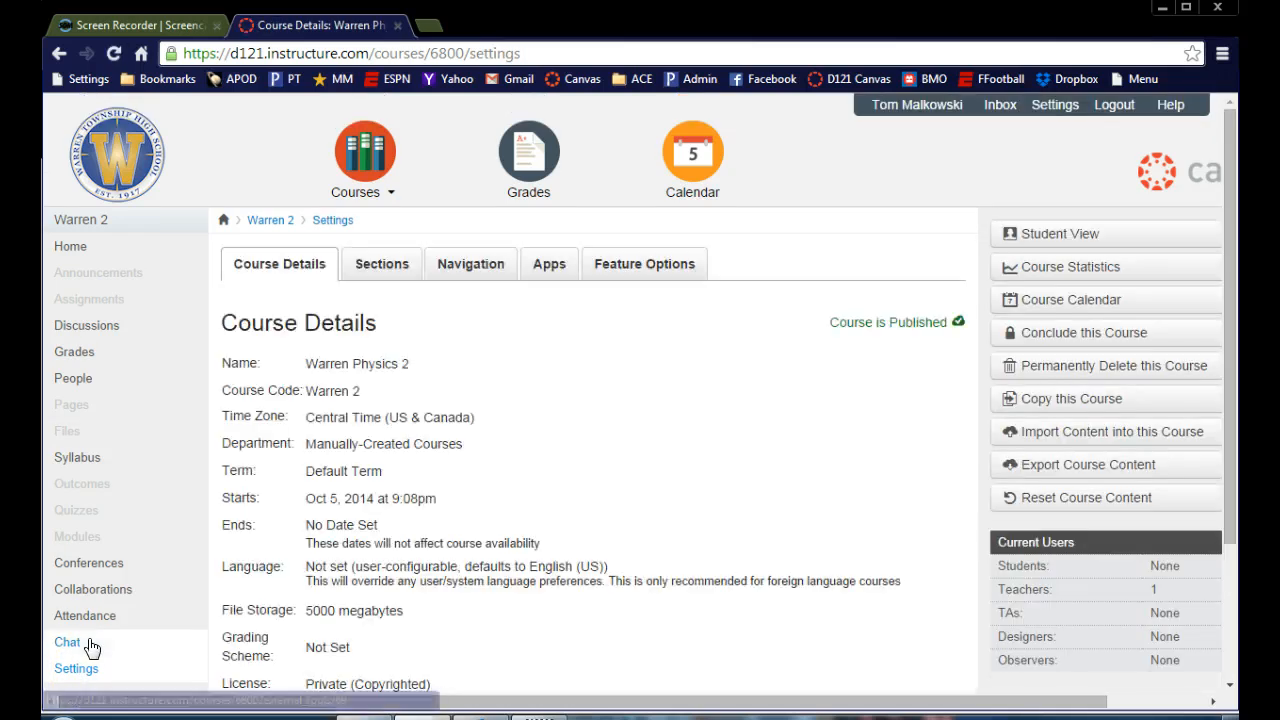
{"action": "left_click", "coordinate": [389, 268]}
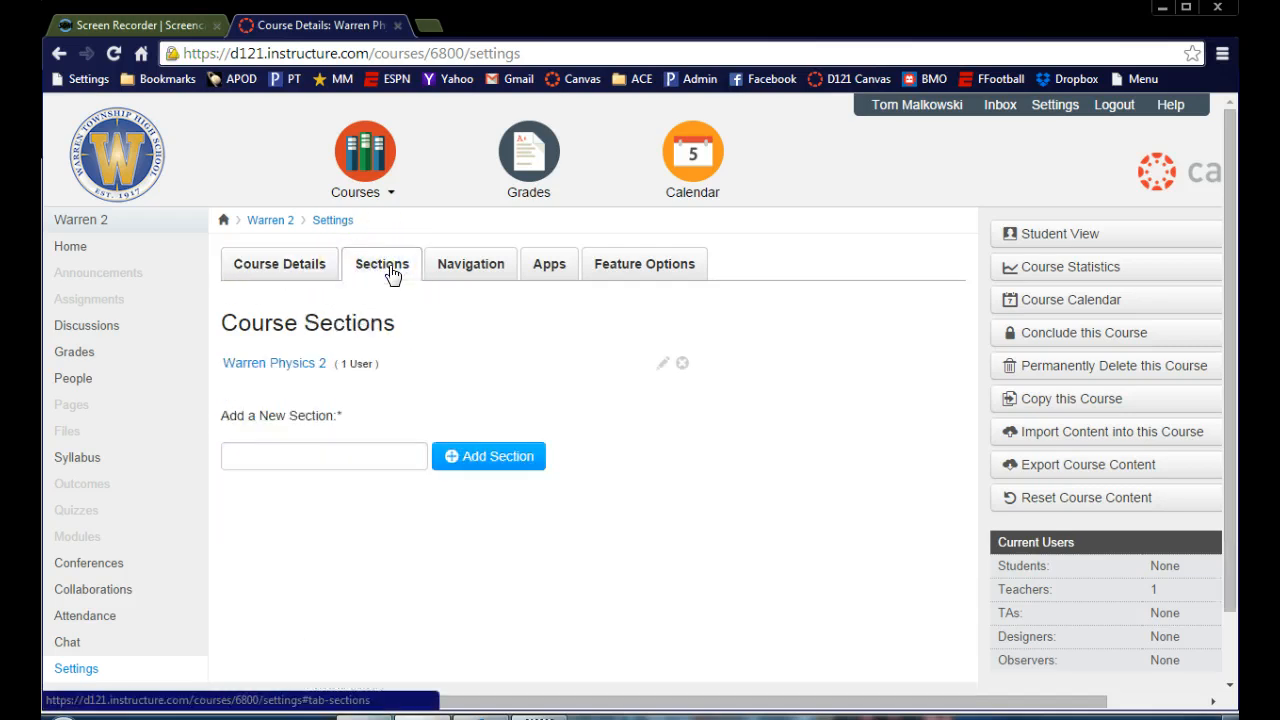
{"action": "left_click", "coordinate": [292, 369]}
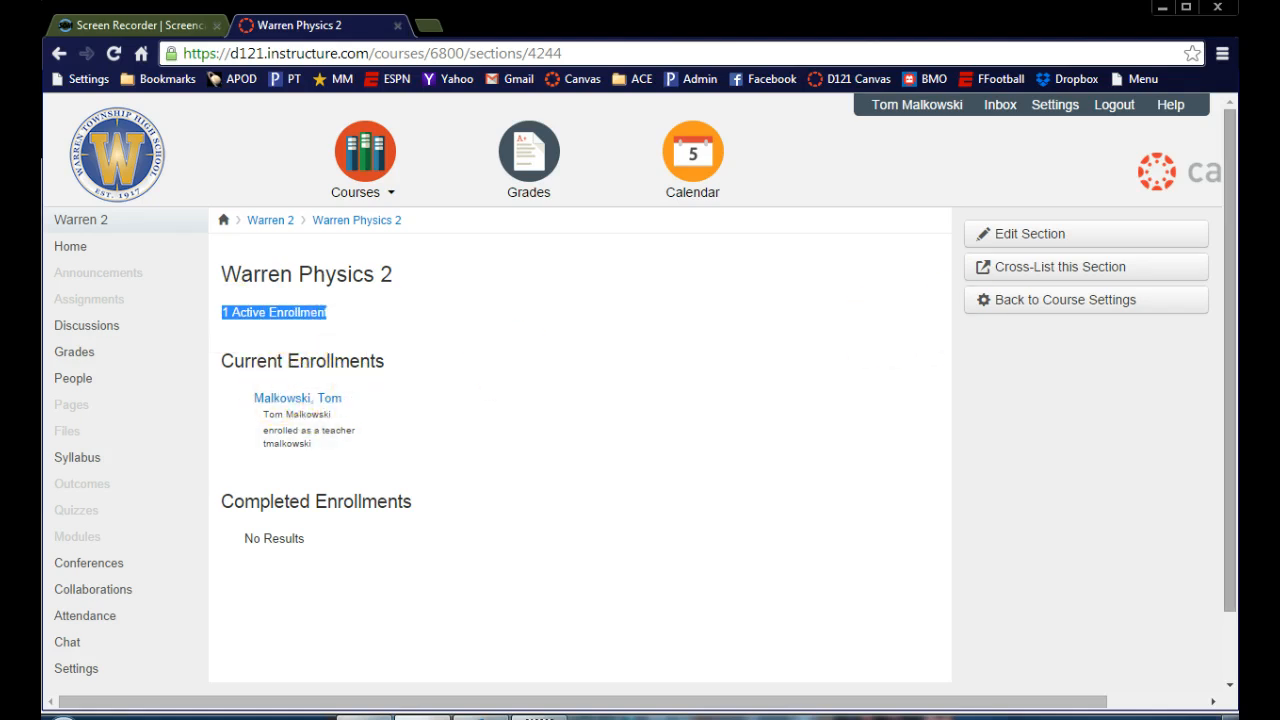
{"action": "left_click_drag", "start_coordinate": [1229, 236], "coordinate": [1229, 272]}
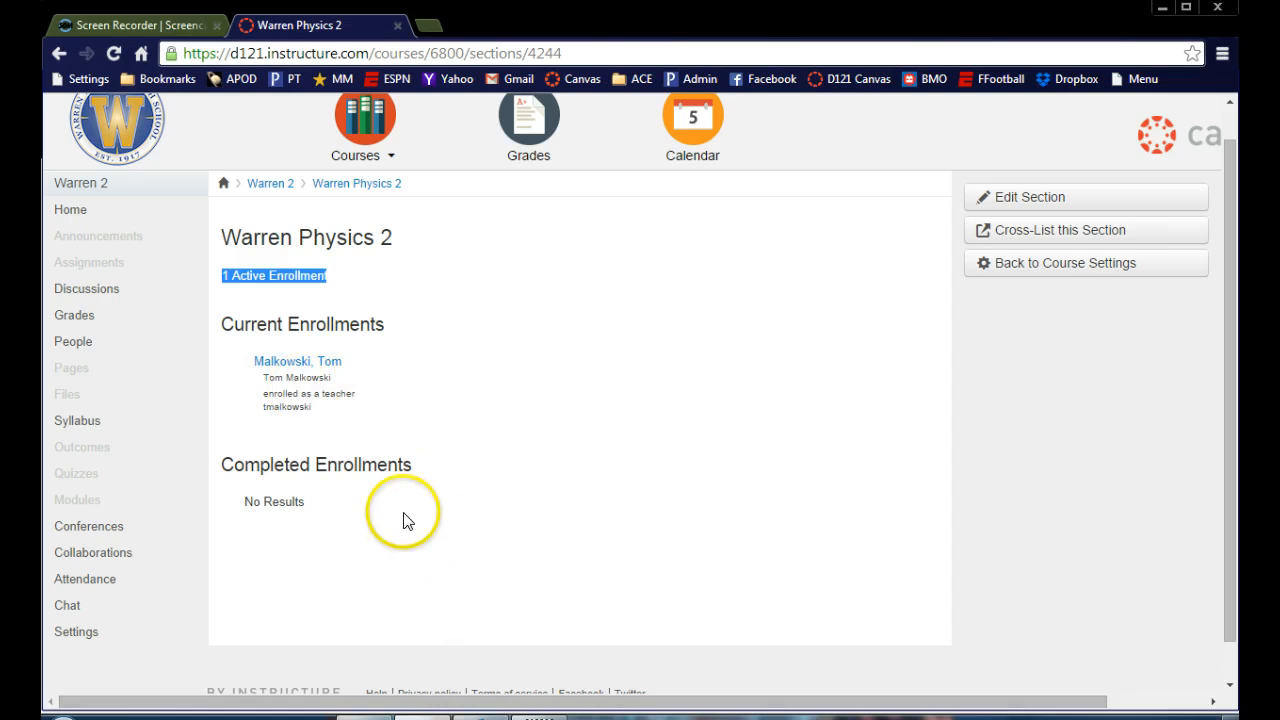
{"action": "left_click_drag", "start_coordinate": [1226, 333], "coordinate": [1229, 300]}
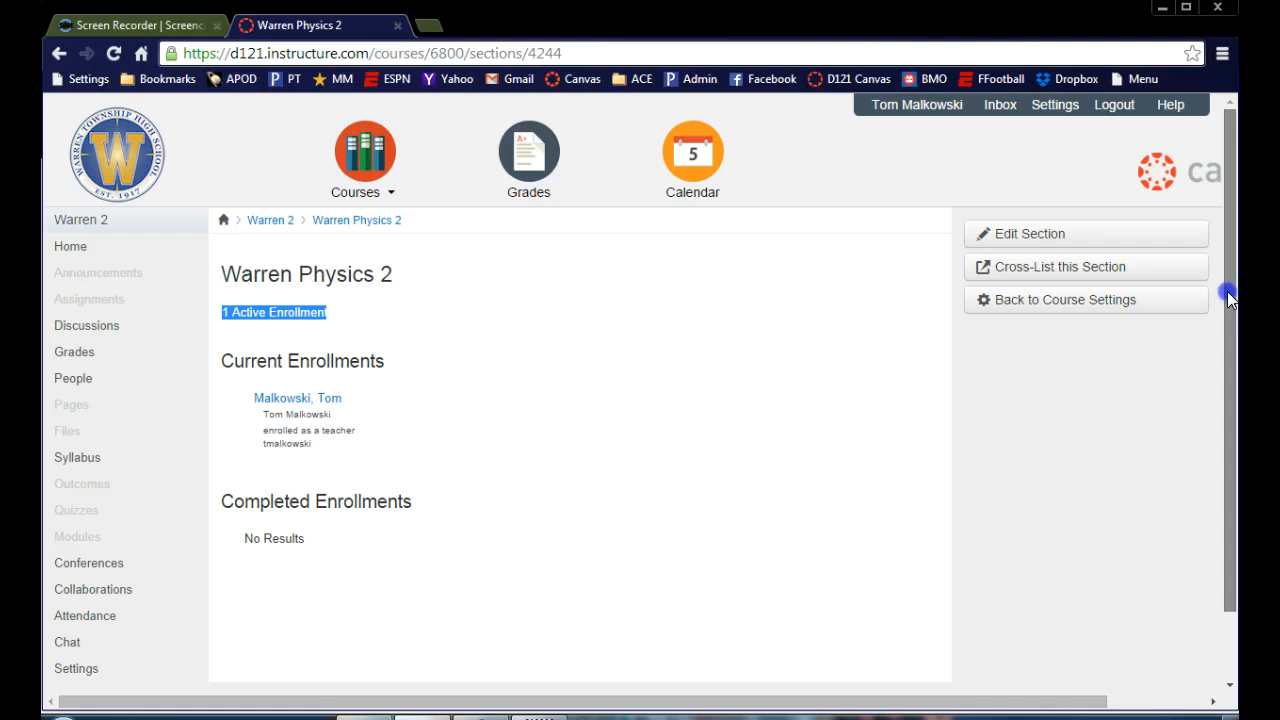
{"action": "left_click_drag", "start_coordinate": [240, 274], "coordinate": [418, 268]}
{"action": "left_click", "coordinate": [419, 283]}
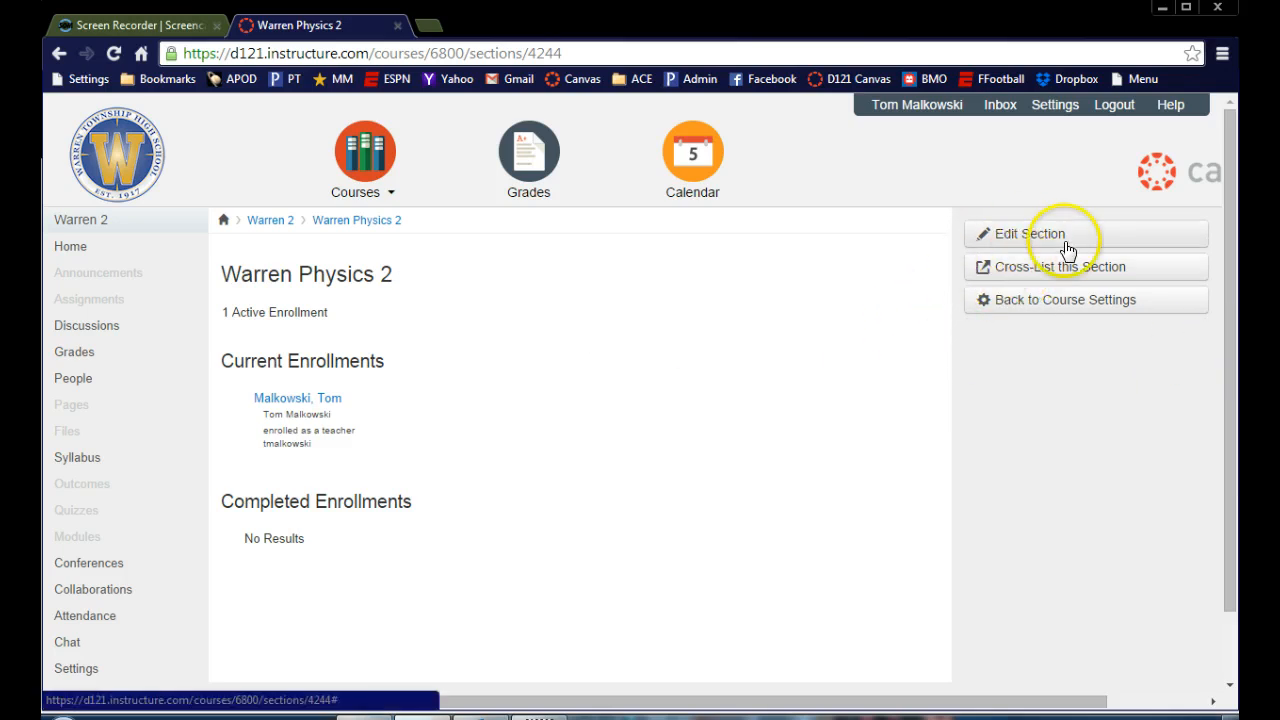
Step: Cross-list the Warren Physics 2 section into the Warren Physics course found through the course search
{"action": "left_click", "coordinate": [1141, 272]}
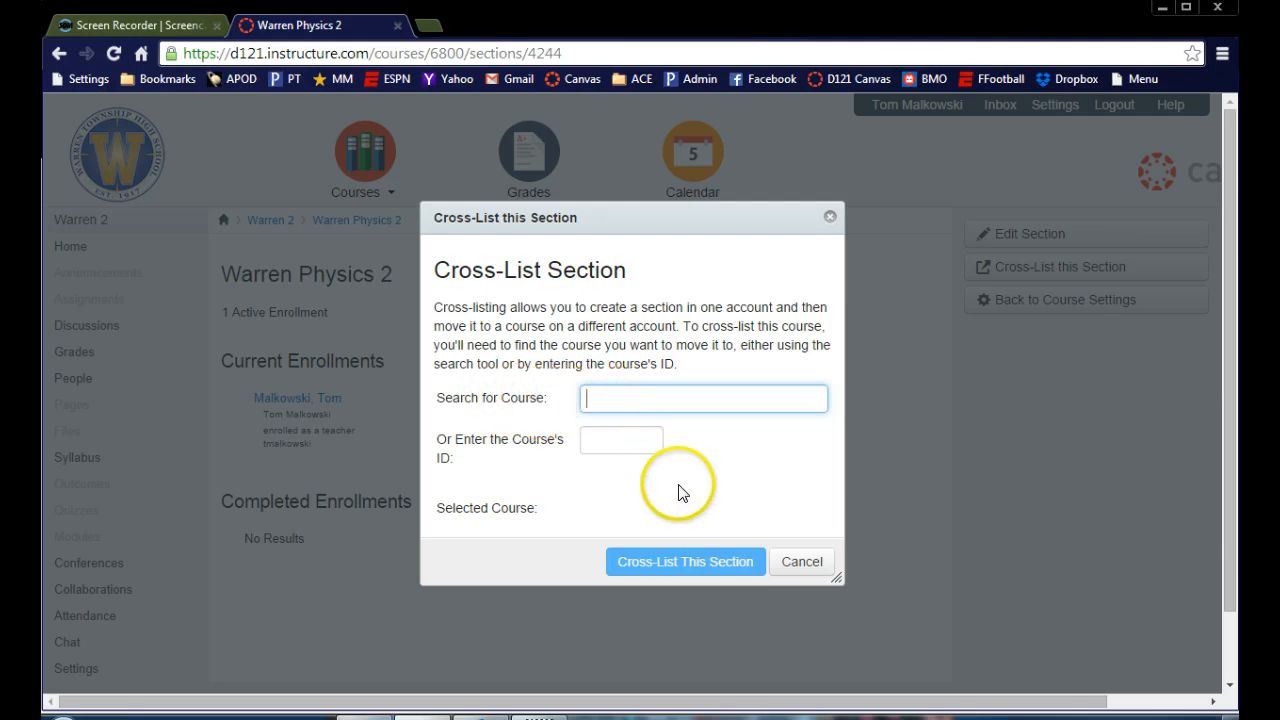
{"action": "left_click", "coordinate": [786, 566]}
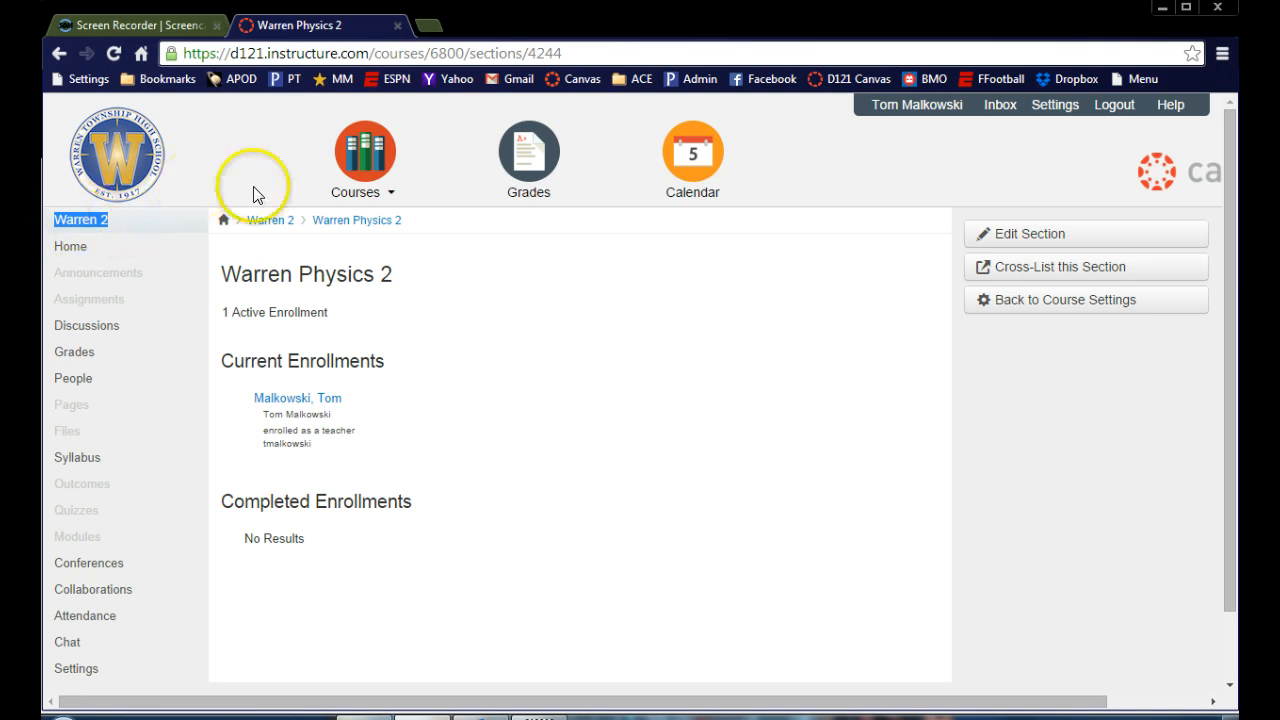
{"action": "mouse_move", "coordinate": [383, 195]}
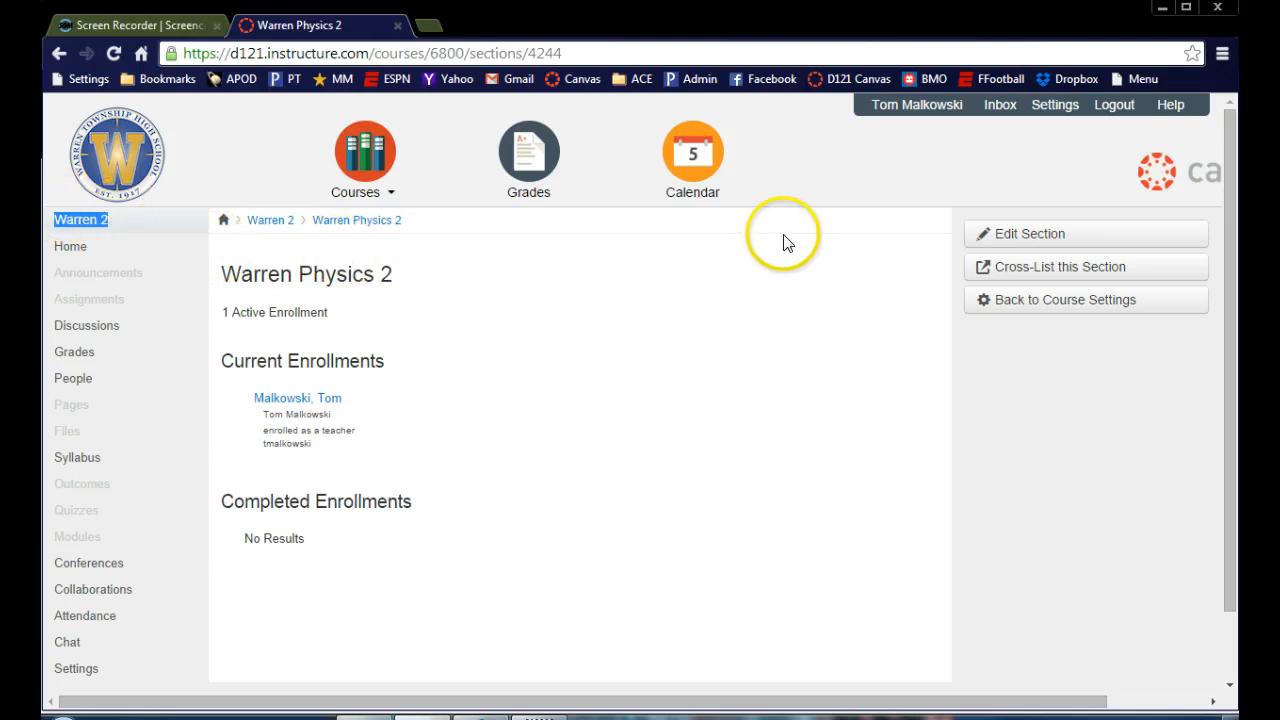
{"action": "left_click", "coordinate": [1015, 266]}
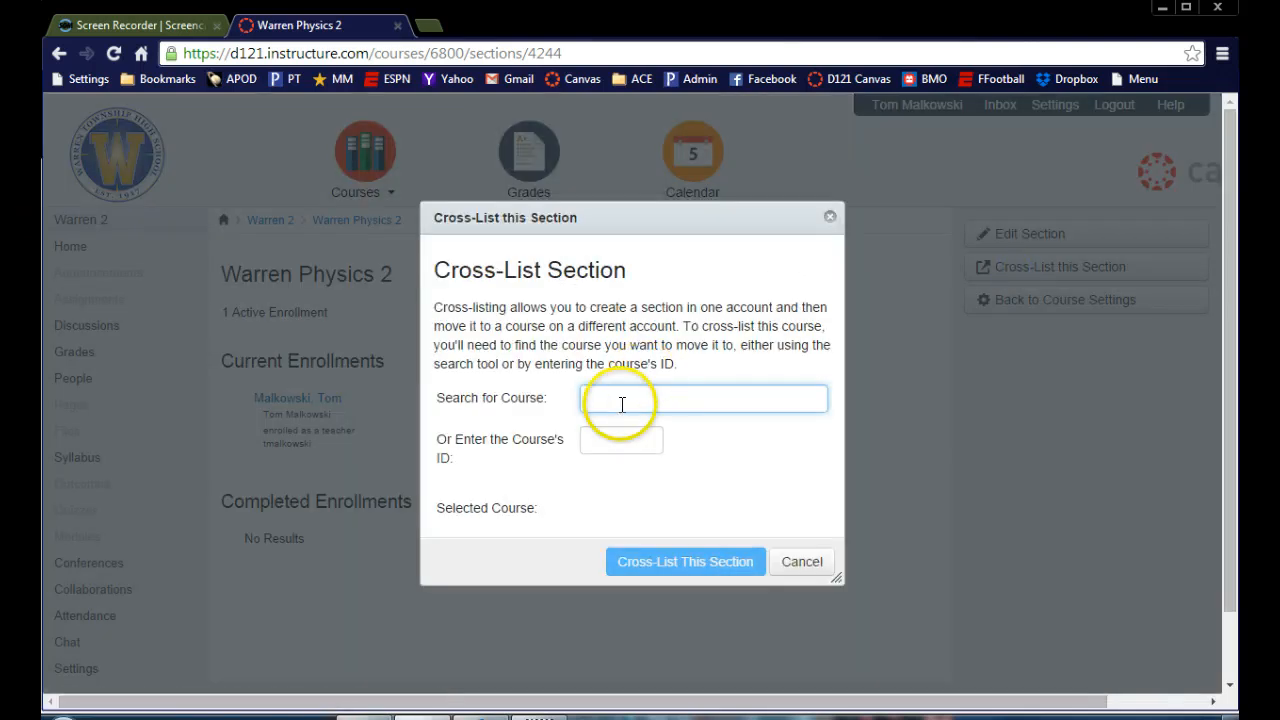
{"action": "type", "text": "Warren"}
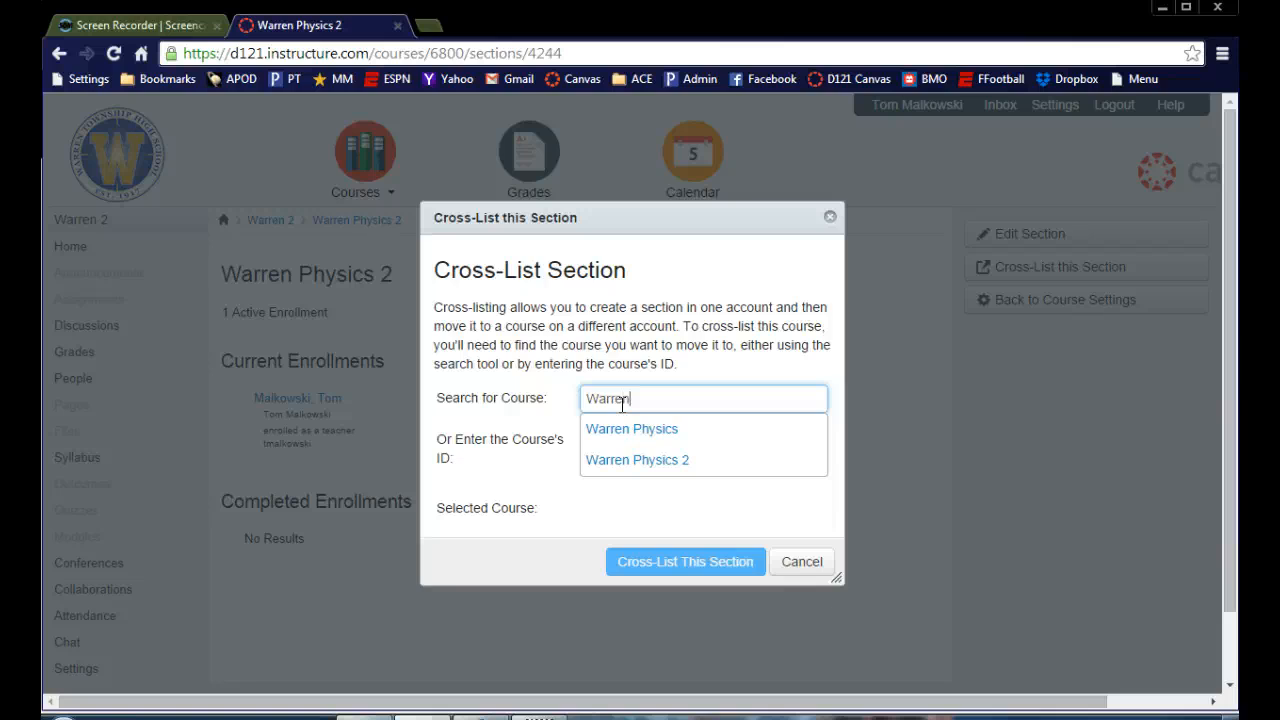
{"action": "left_click", "coordinate": [667, 406]}
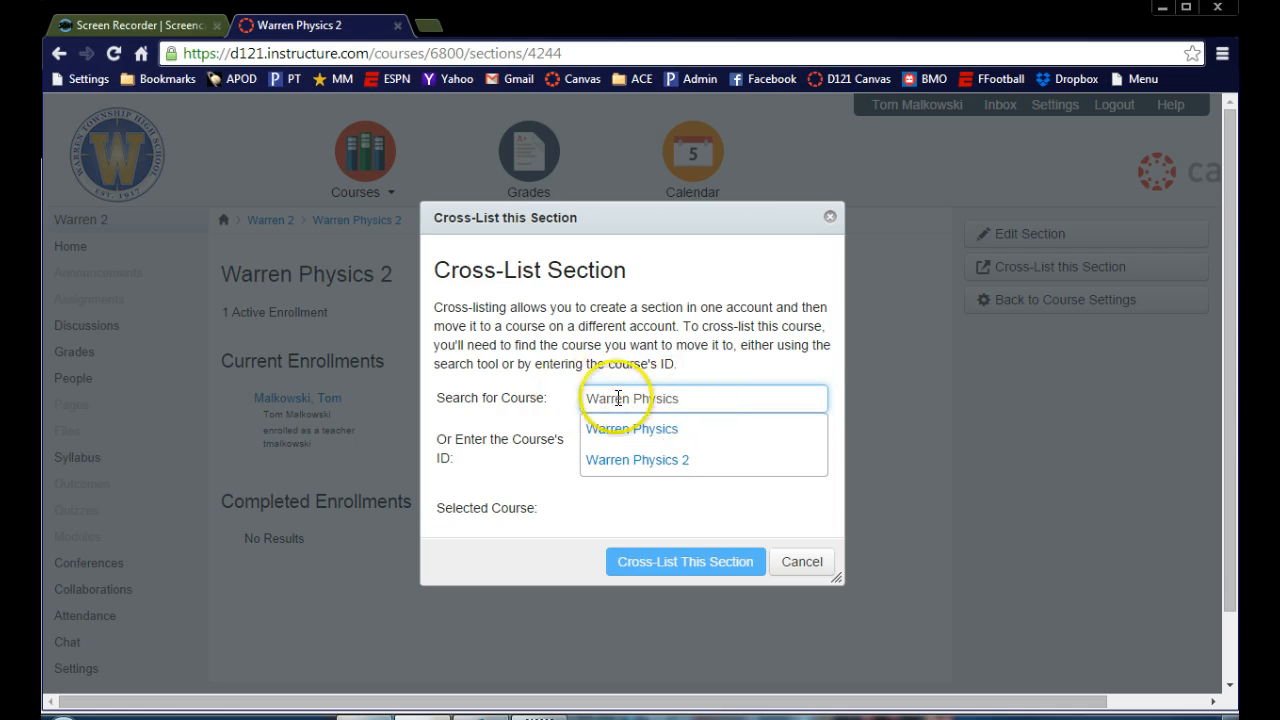
{"action": "left_click", "coordinate": [687, 428]}
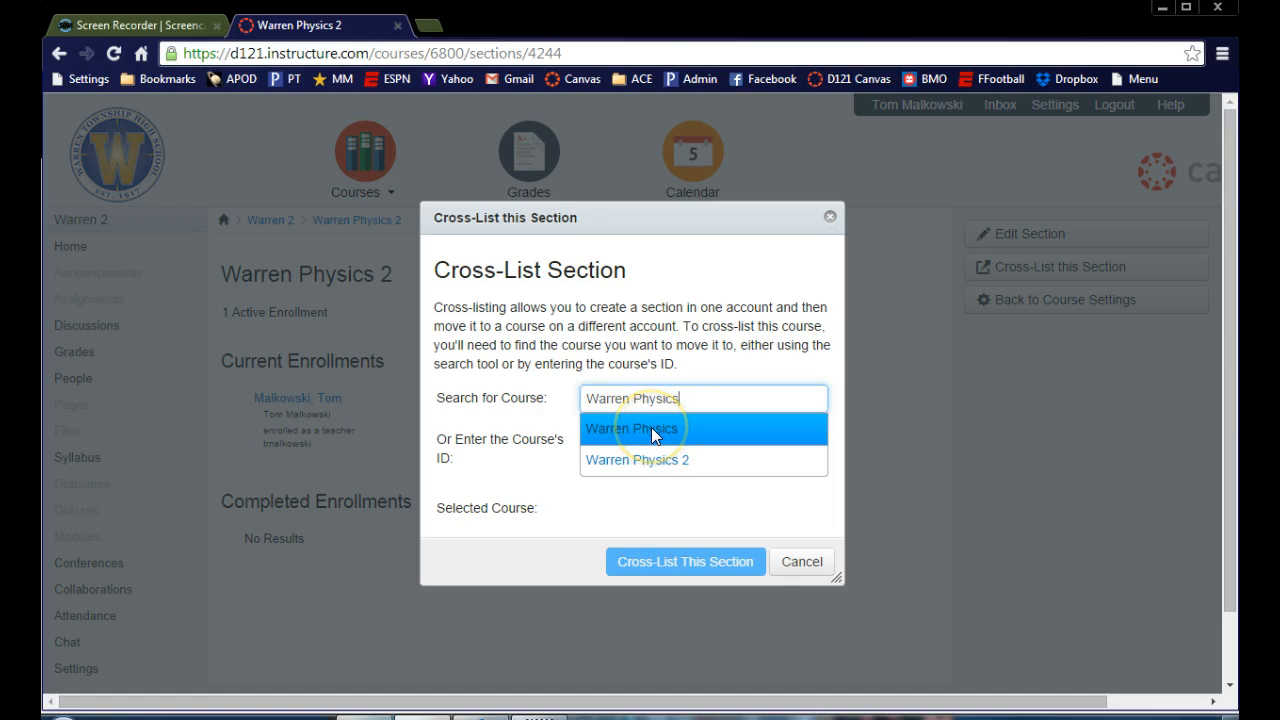
{"action": "left_click", "coordinate": [651, 428]}
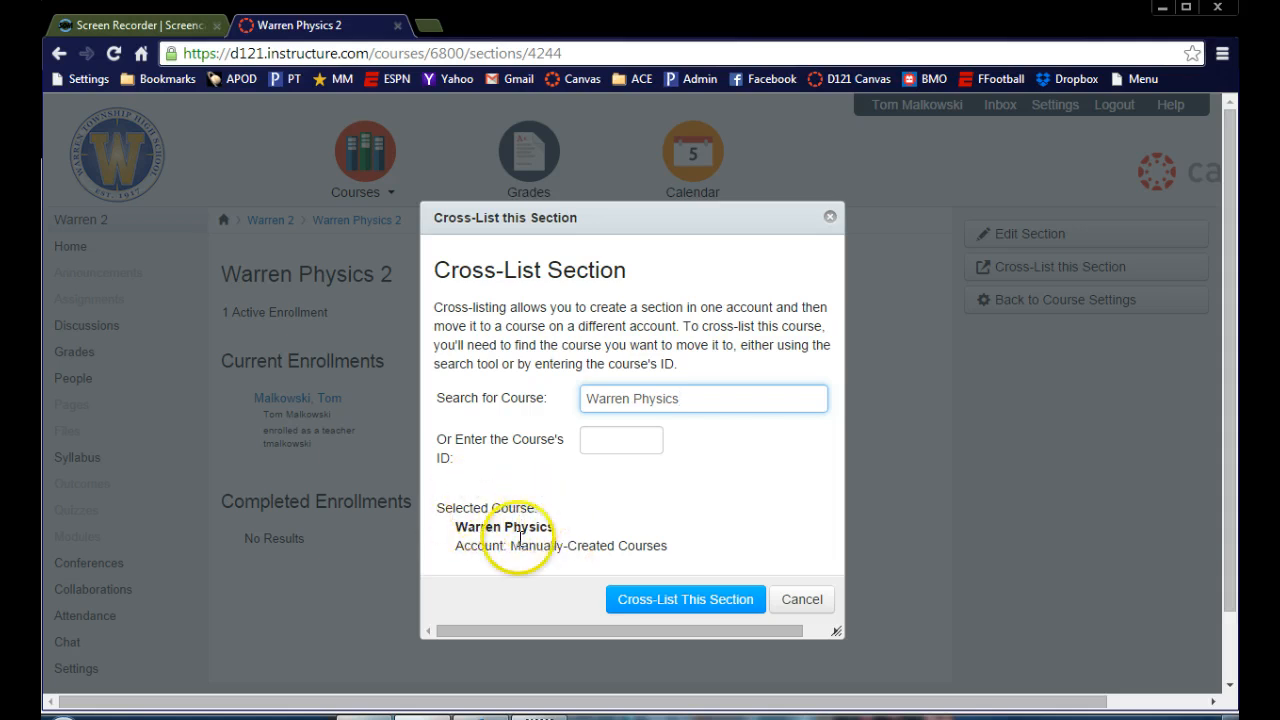
{"action": "left_click", "coordinate": [489, 518]}
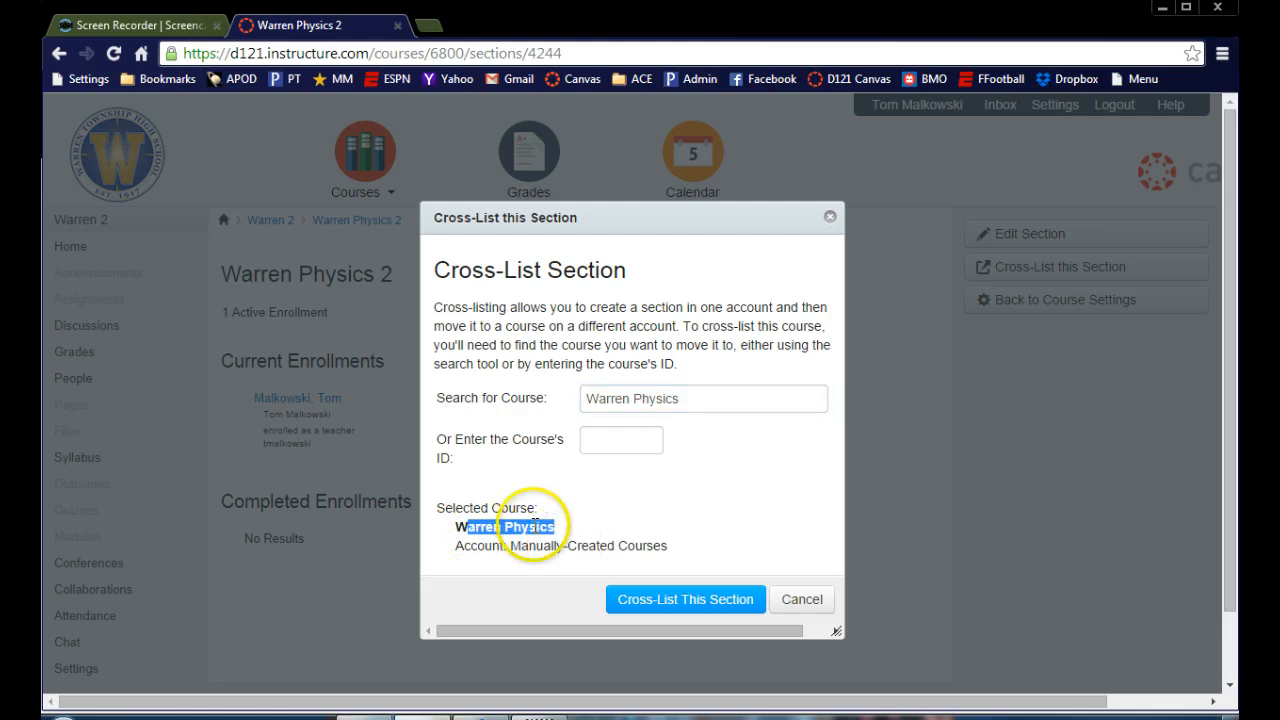
{"action": "left_click", "coordinate": [686, 602]}
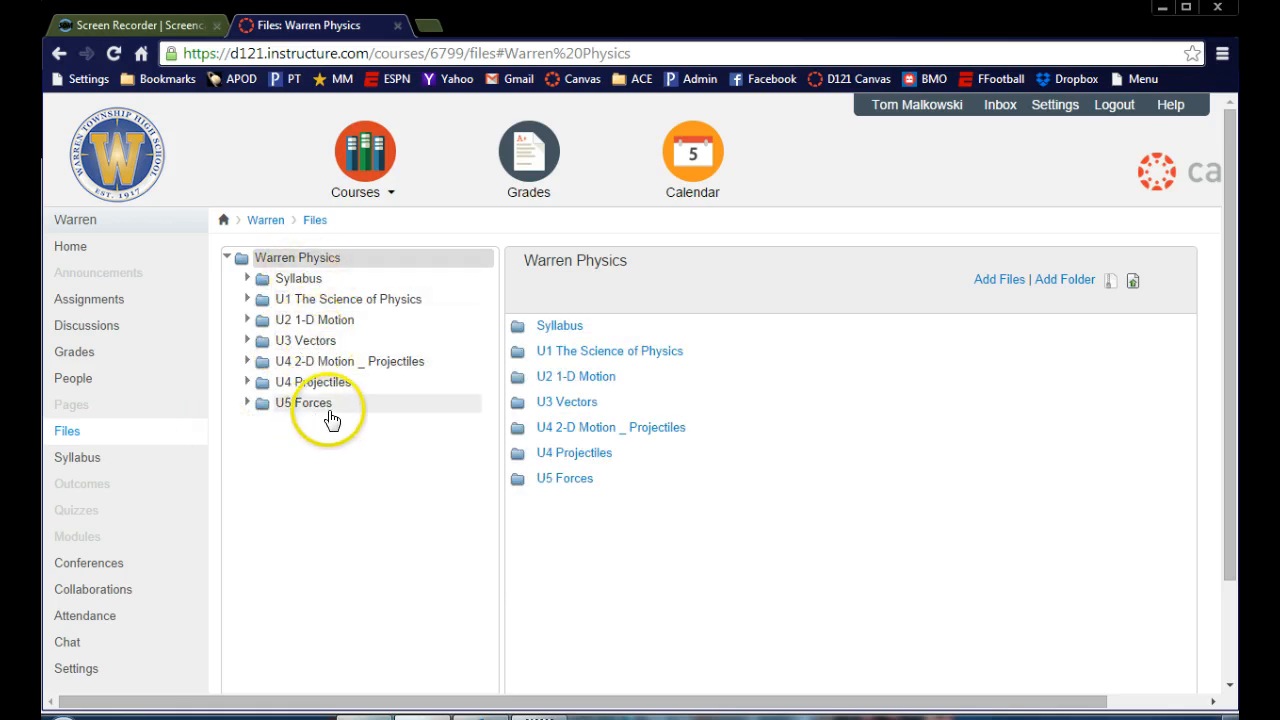
Step: Open the Warren Physics course and check in its people list which sections the teacher is enrolled in
{"action": "mouse_move", "coordinate": [383, 172]}
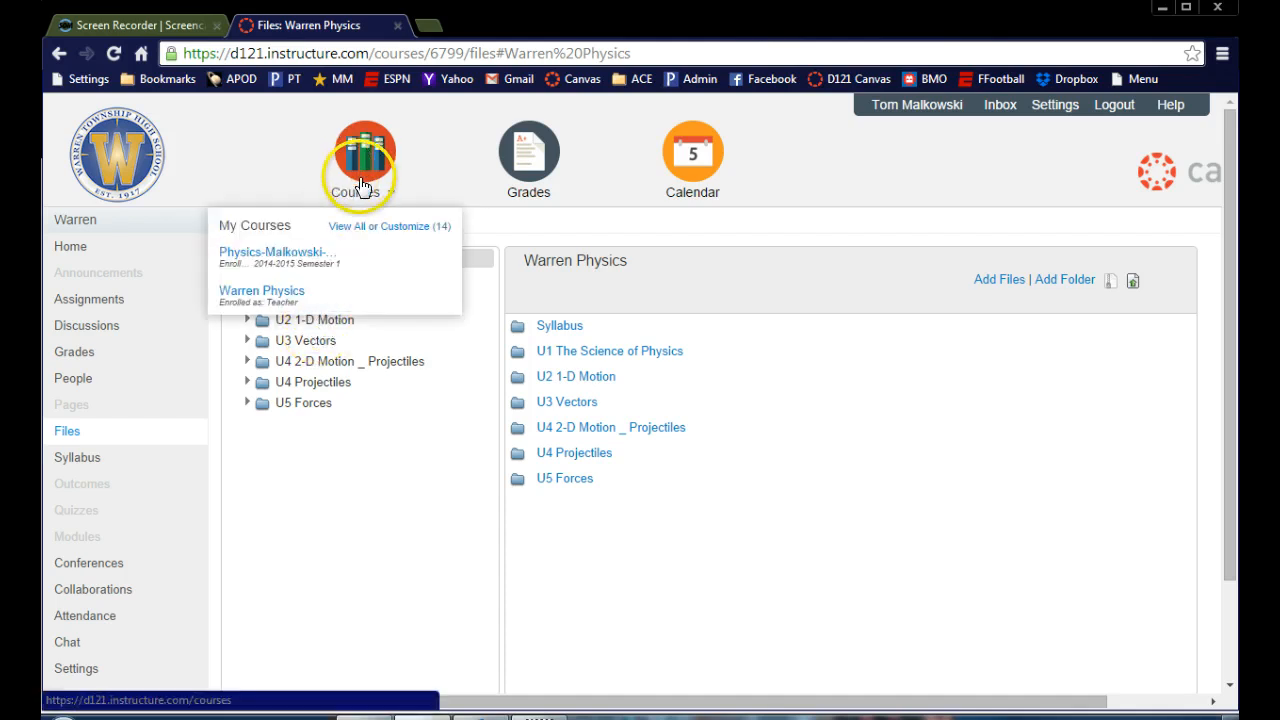
{"action": "left_click", "coordinate": [288, 300]}
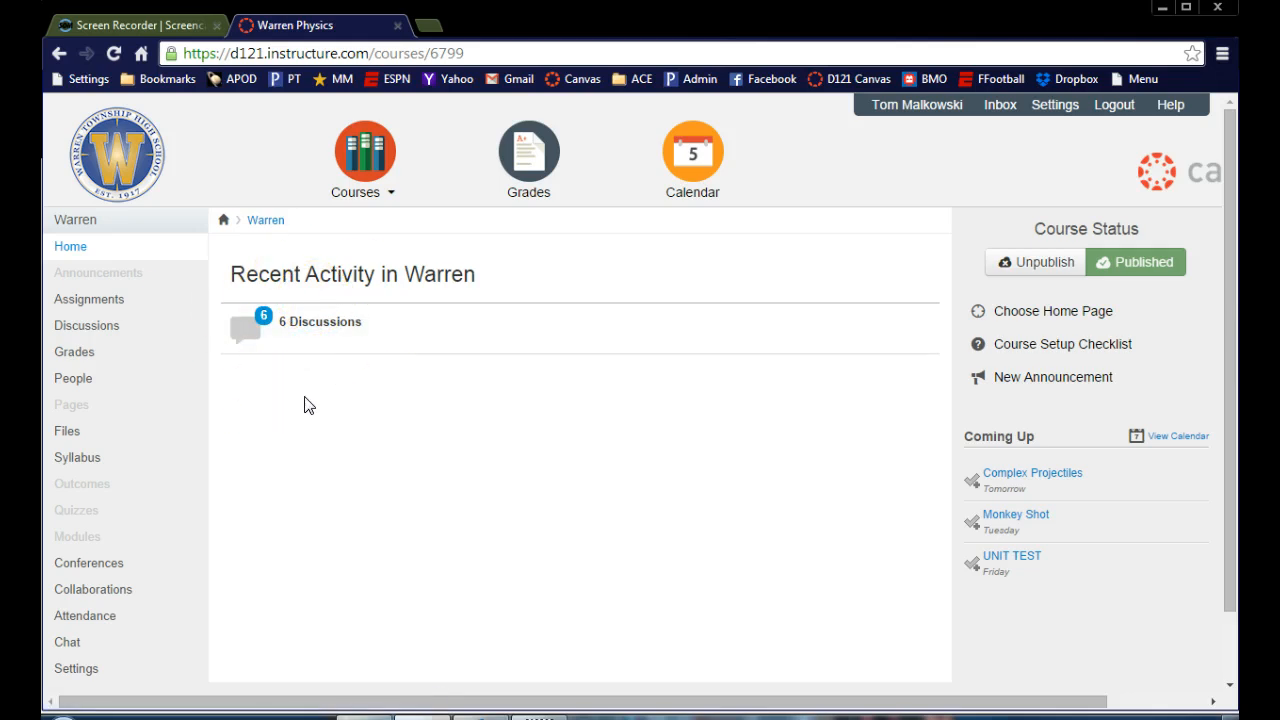
{"action": "left_click", "coordinate": [71, 380]}
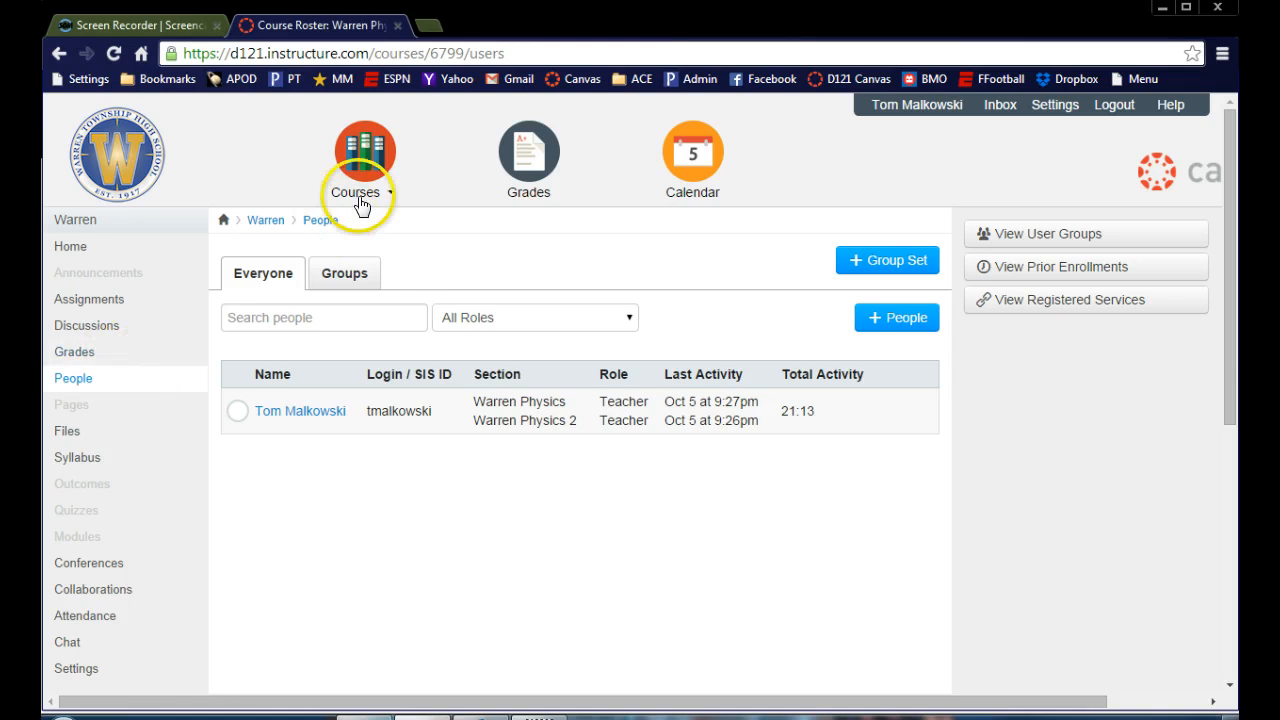
{"action": "mouse_move", "coordinate": [361, 205]}
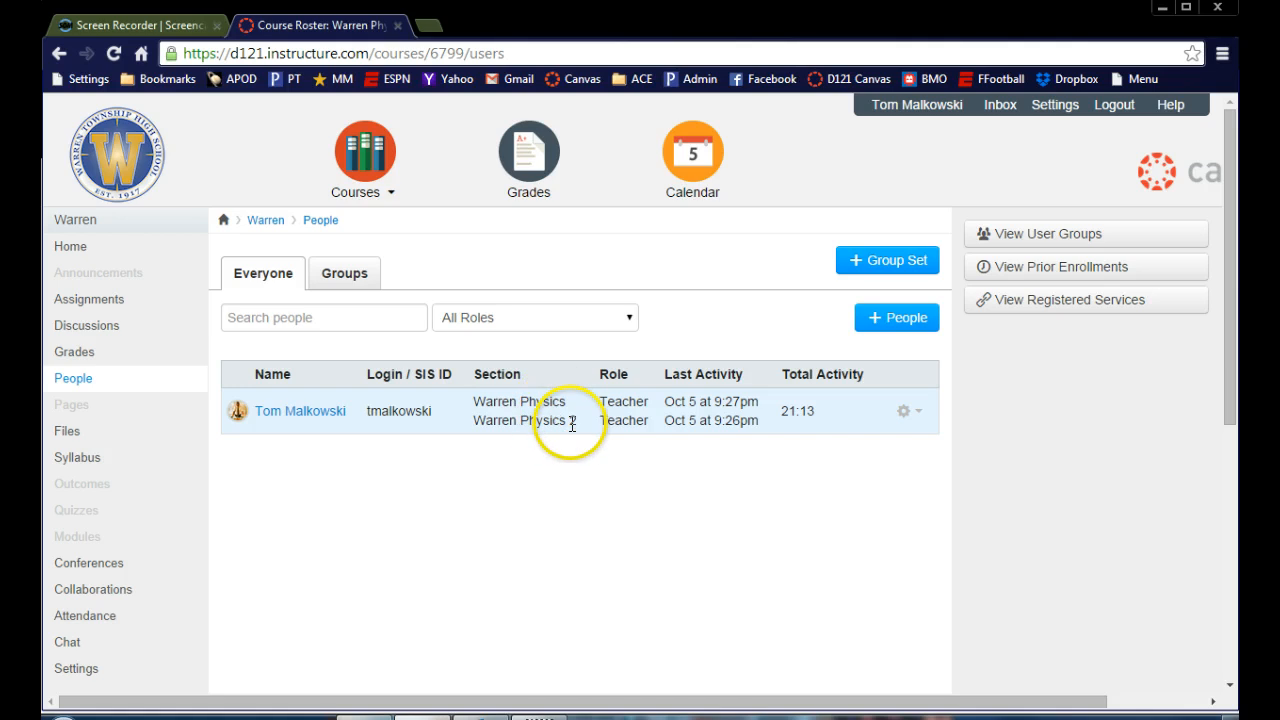
{"action": "double_click", "coordinate": [573, 421]}
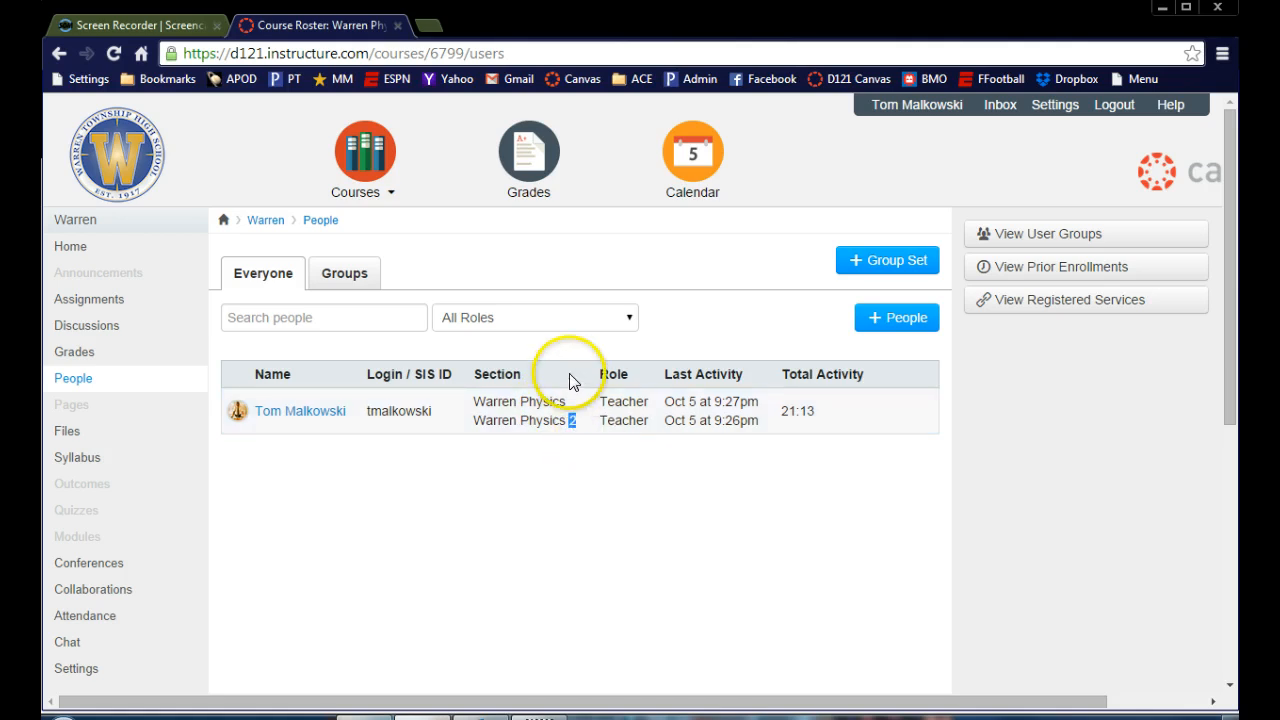
{"action": "left_click", "coordinate": [561, 505]}
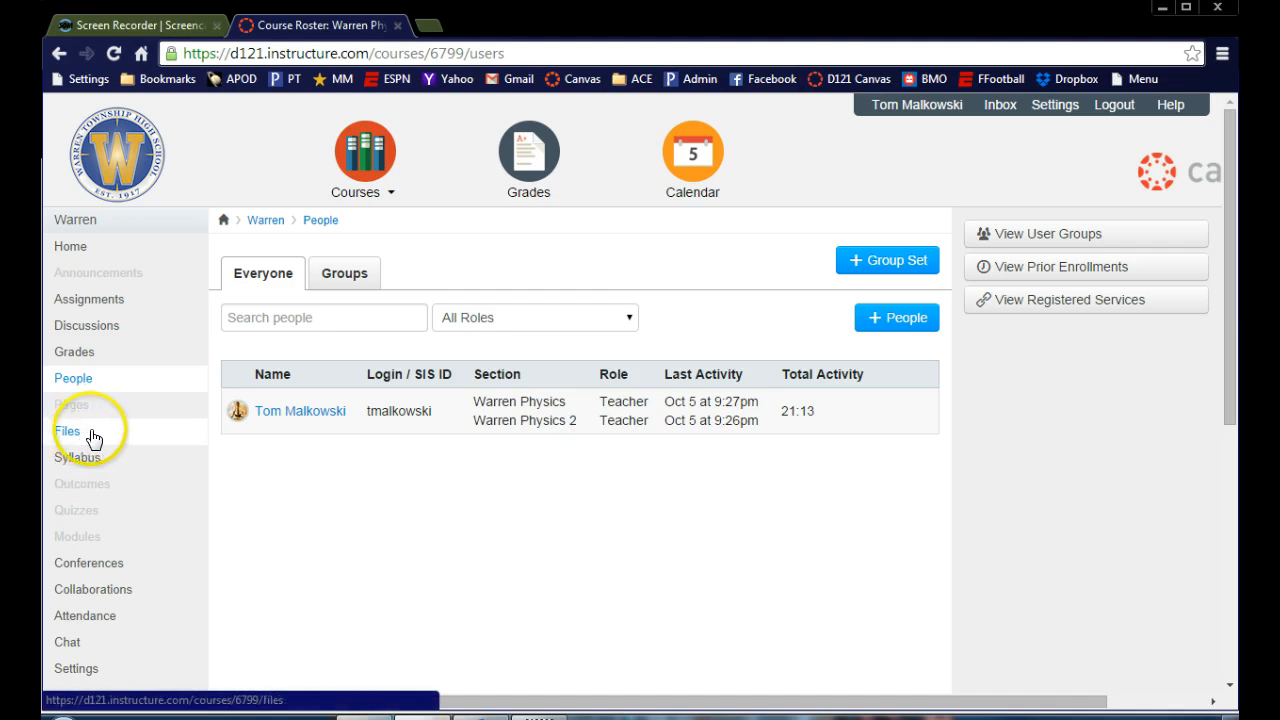
Step: Open the Homework Solutions folder inside U5 Forces in the Warren Physics course files
{"action": "left_click", "coordinate": [93, 438]}
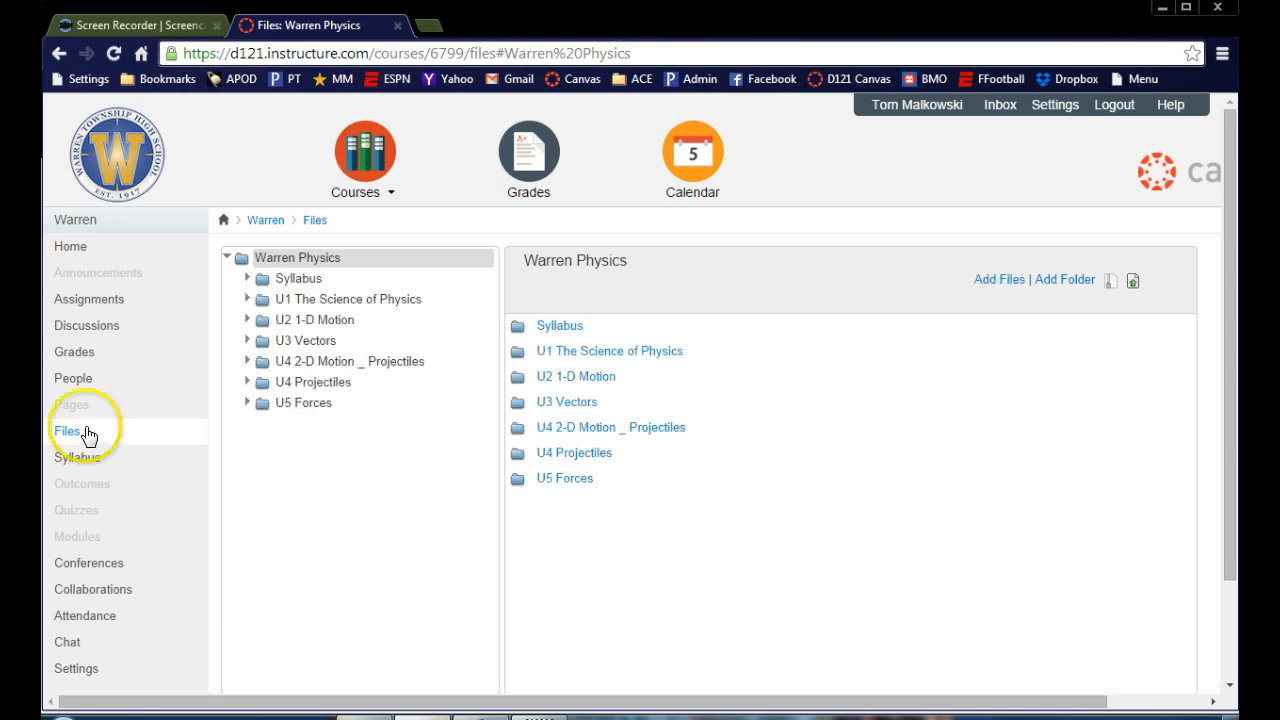
{"action": "left_click", "coordinate": [560, 480]}
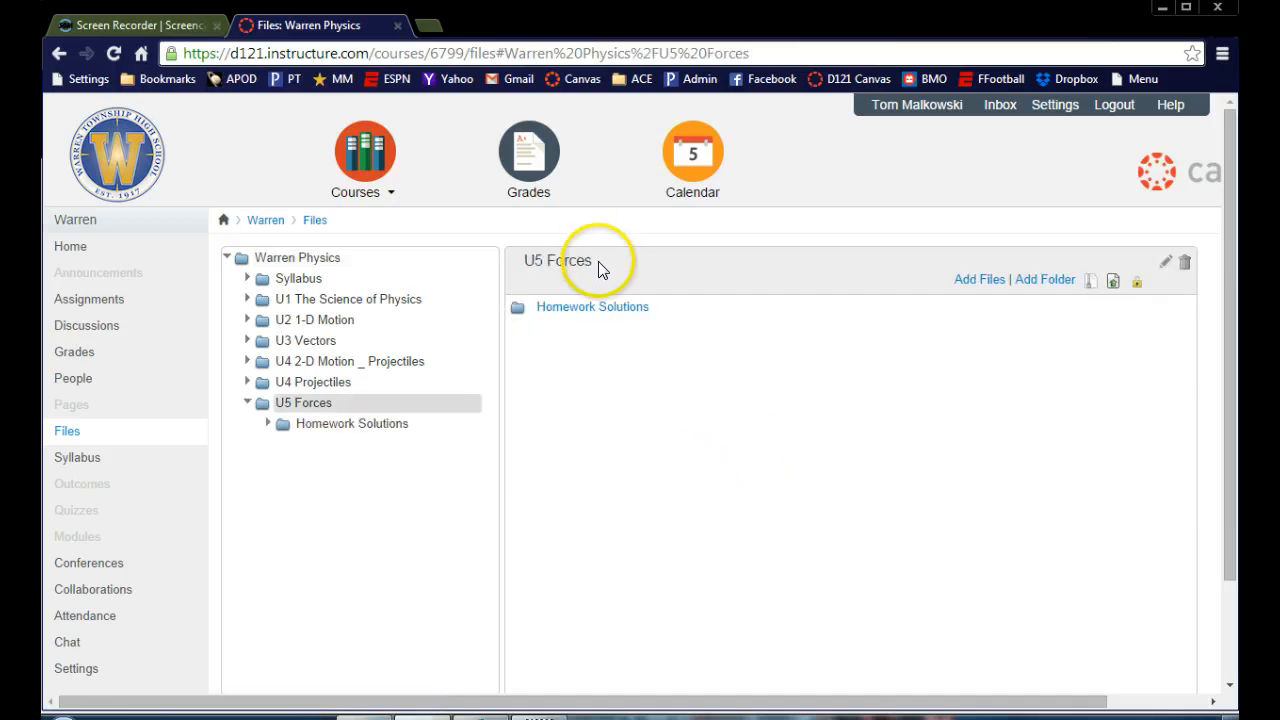
{"action": "left_click", "coordinate": [594, 307]}
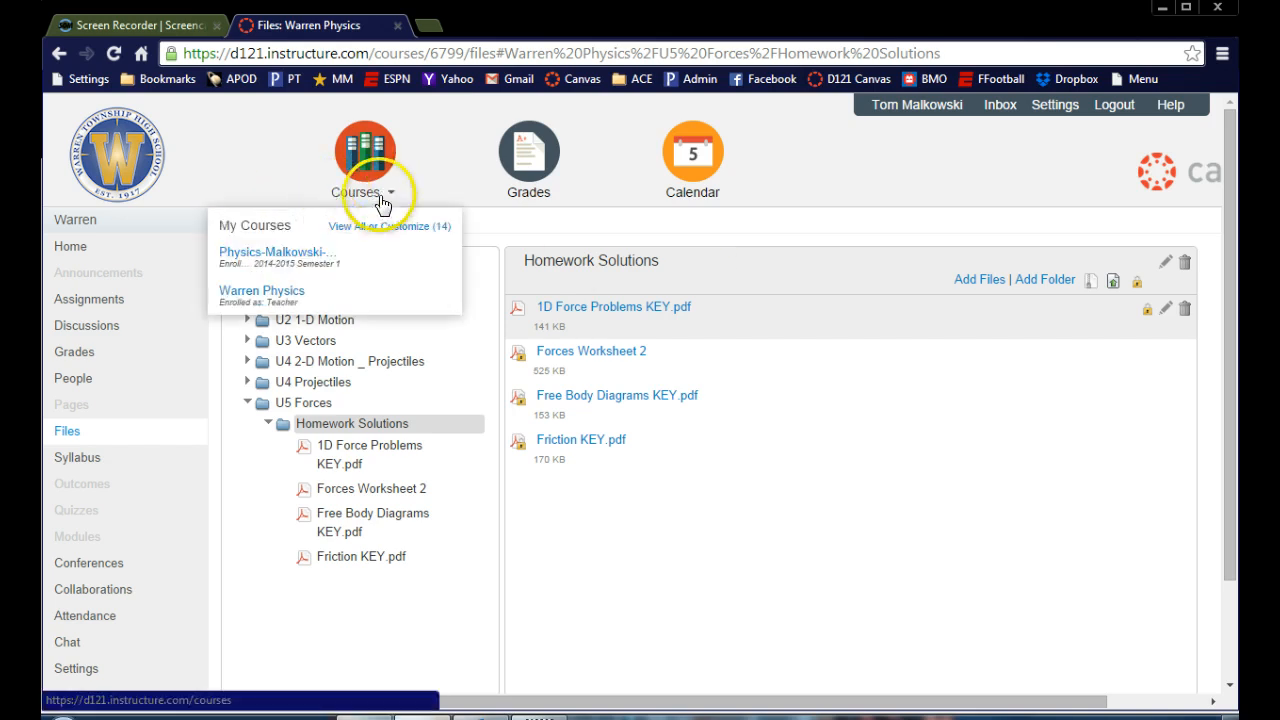
Step: Create and save a discussion topic titled "Physics" without body text in the Warren Physics course
{"action": "left_click", "coordinate": [262, 290]}
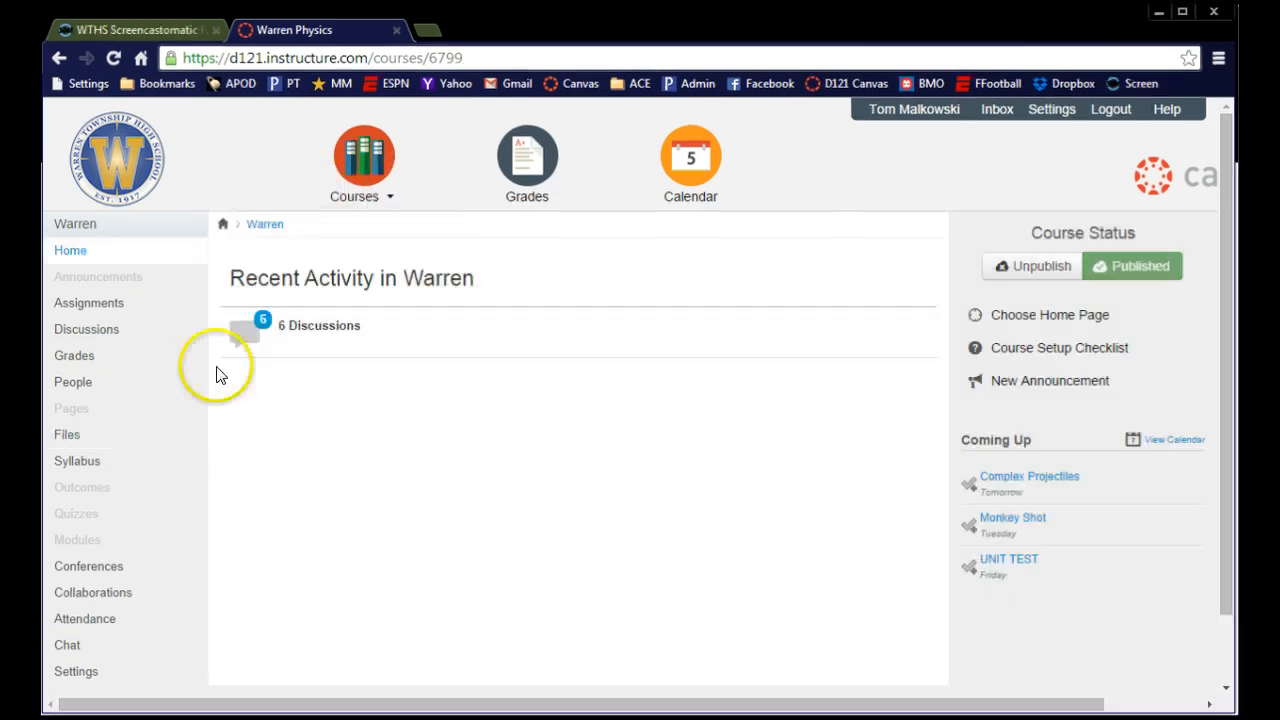
{"action": "left_click", "coordinate": [115, 336]}
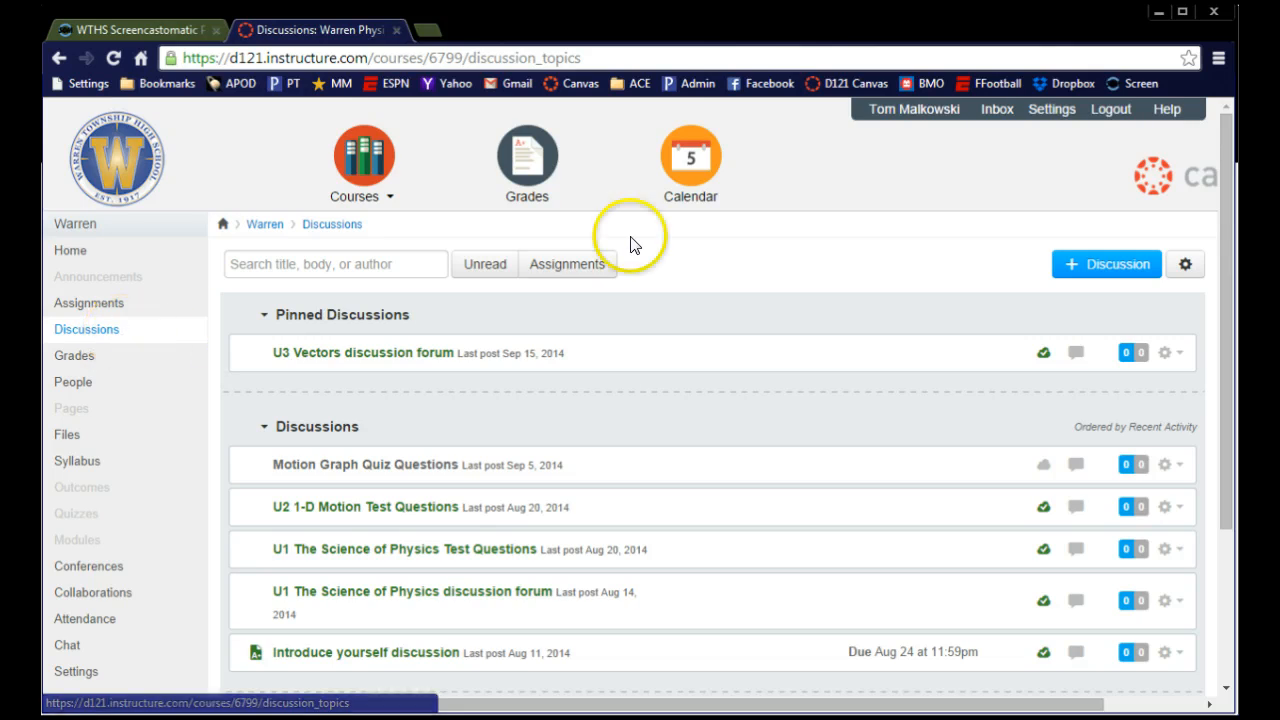
{"action": "left_click", "coordinate": [1100, 267]}
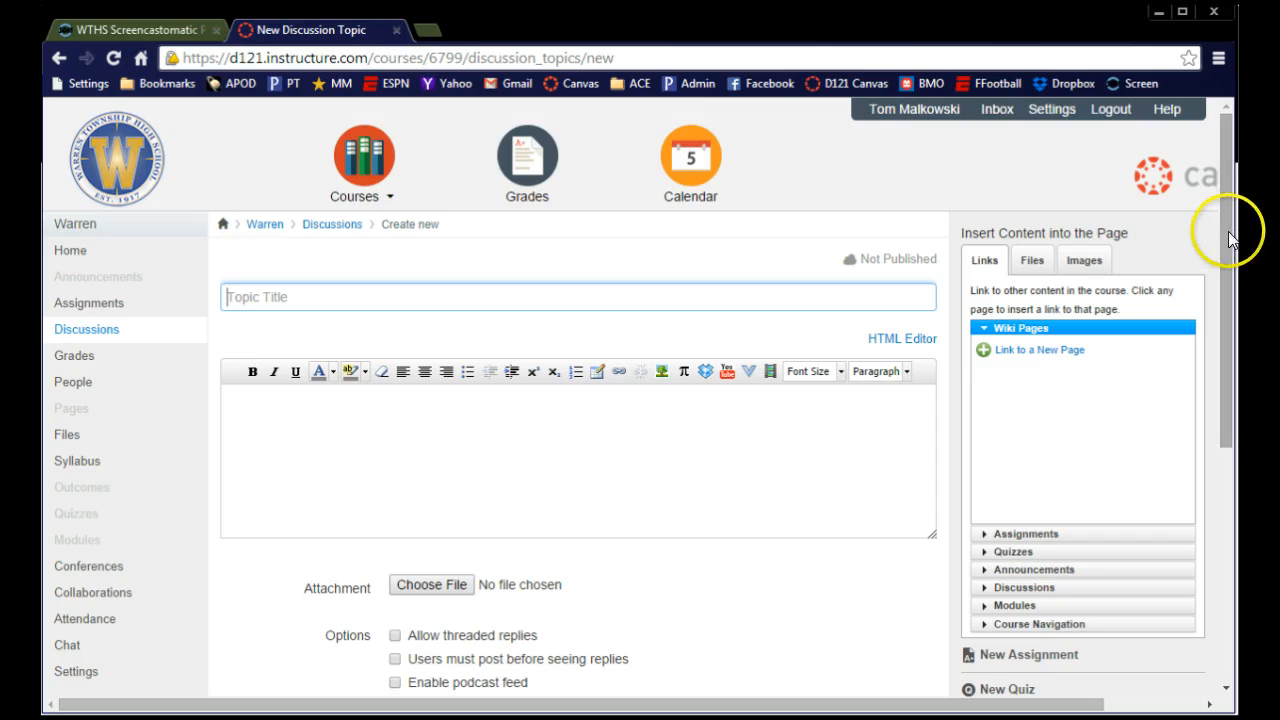
{"action": "mouse_move", "coordinate": [1228, 234]}
{"action": "left_mouse_down"}
{"action": "mouse_move", "coordinate": [1229, 290]}
{"action": "mouse_move", "coordinate": [1213, 232]}
{"action": "mouse_move", "coordinate": [1174, 268]}
{"action": "mouse_move", "coordinate": [1180, 288]}
{"action": "left_mouse_up"}
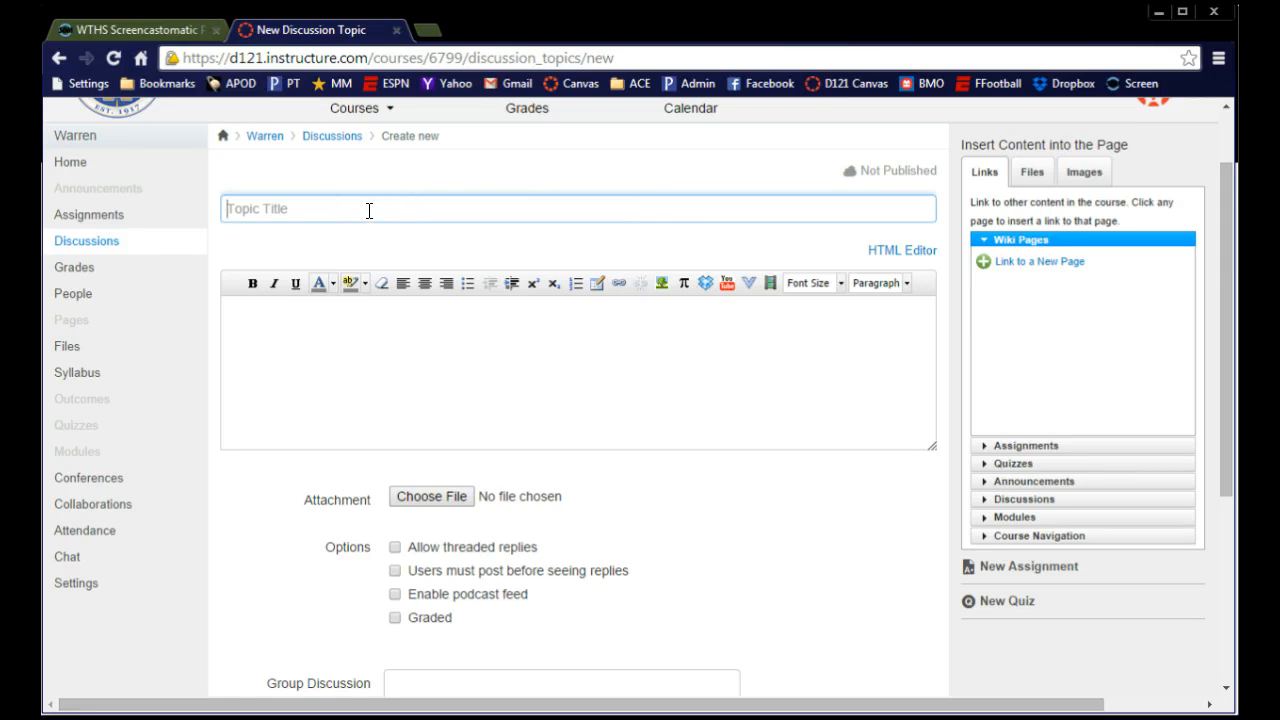
{"action": "left_click", "coordinate": [322, 204]}
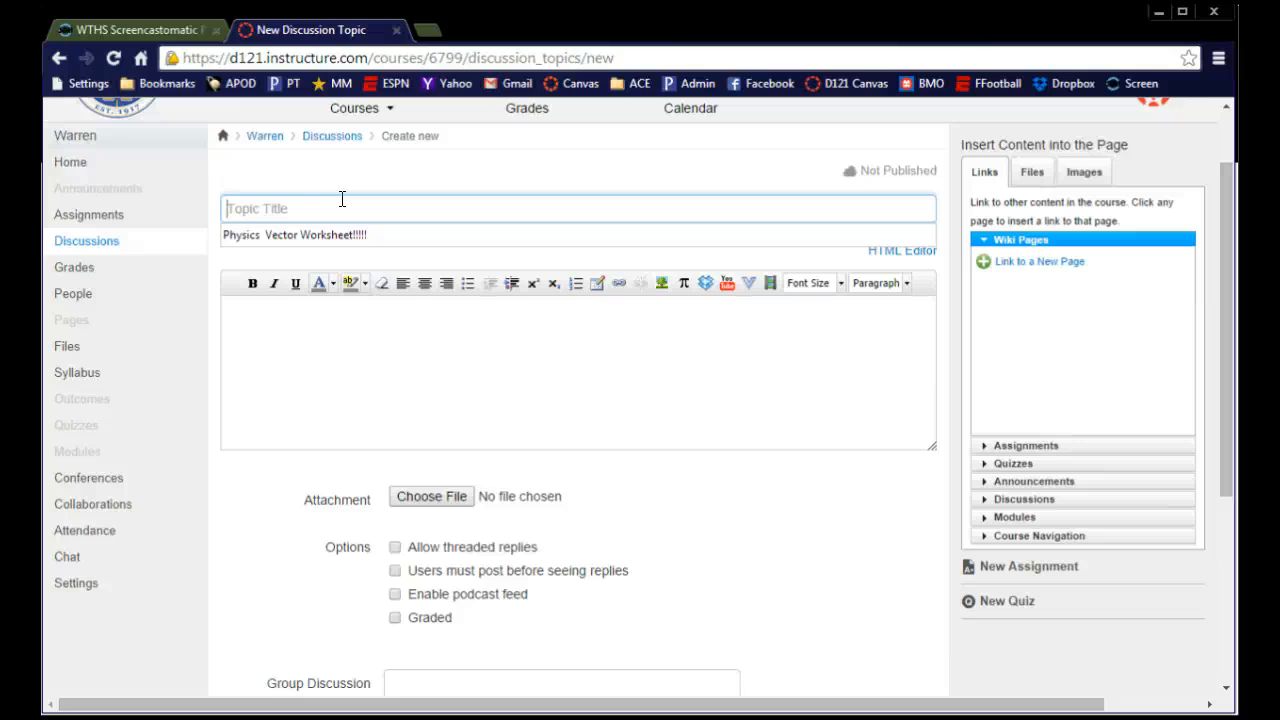
{"action": "left_click", "coordinate": [299, 208]}
{"action": "type", "text": "Physics"}
{"action": "key", "text": "Return"}
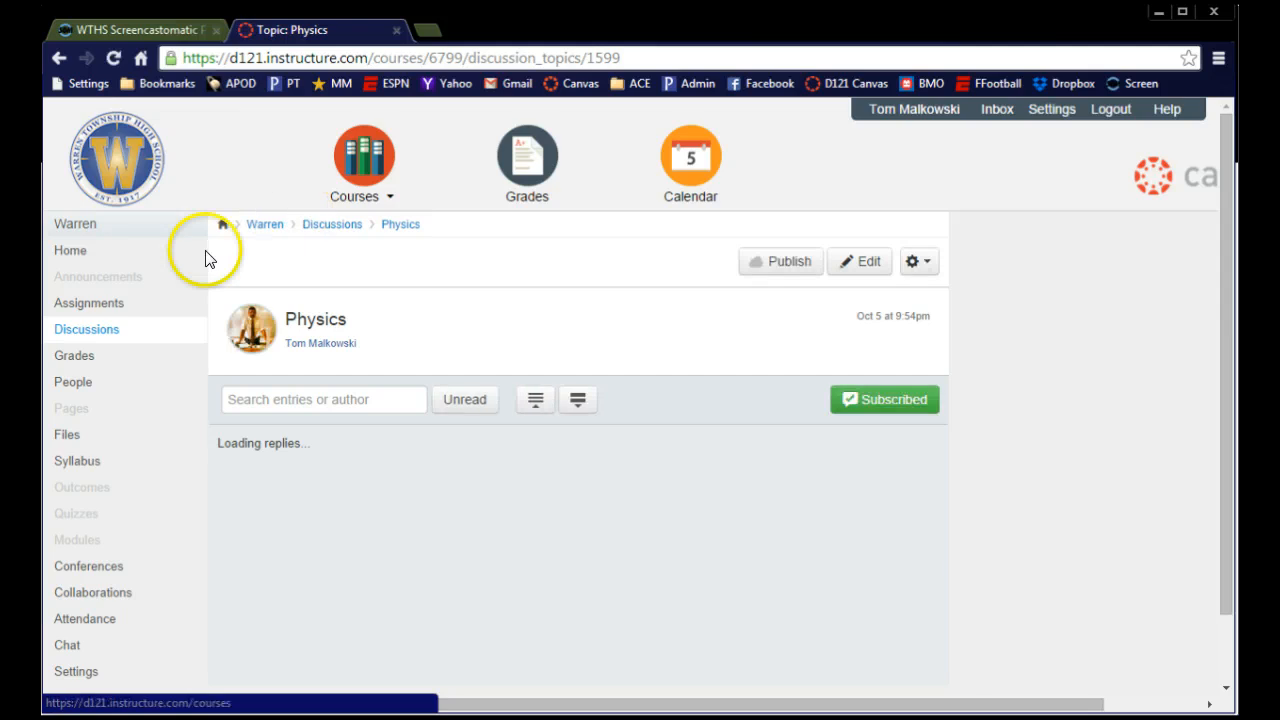
Step: Start another discussion topic titled "Physics" asking "What do you already know about physics and what would you like to learn in this class?"
{"action": "left_click", "coordinate": [80, 329]}
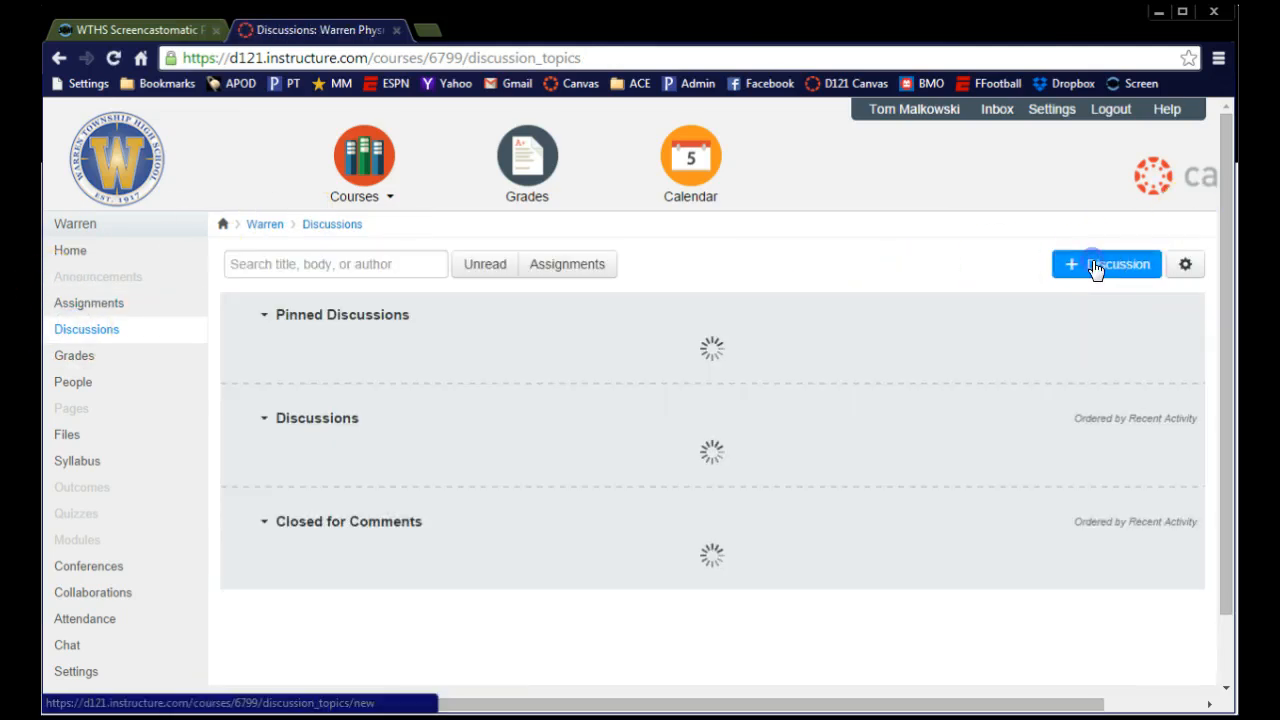
{"action": "left_click", "coordinate": [349, 292]}
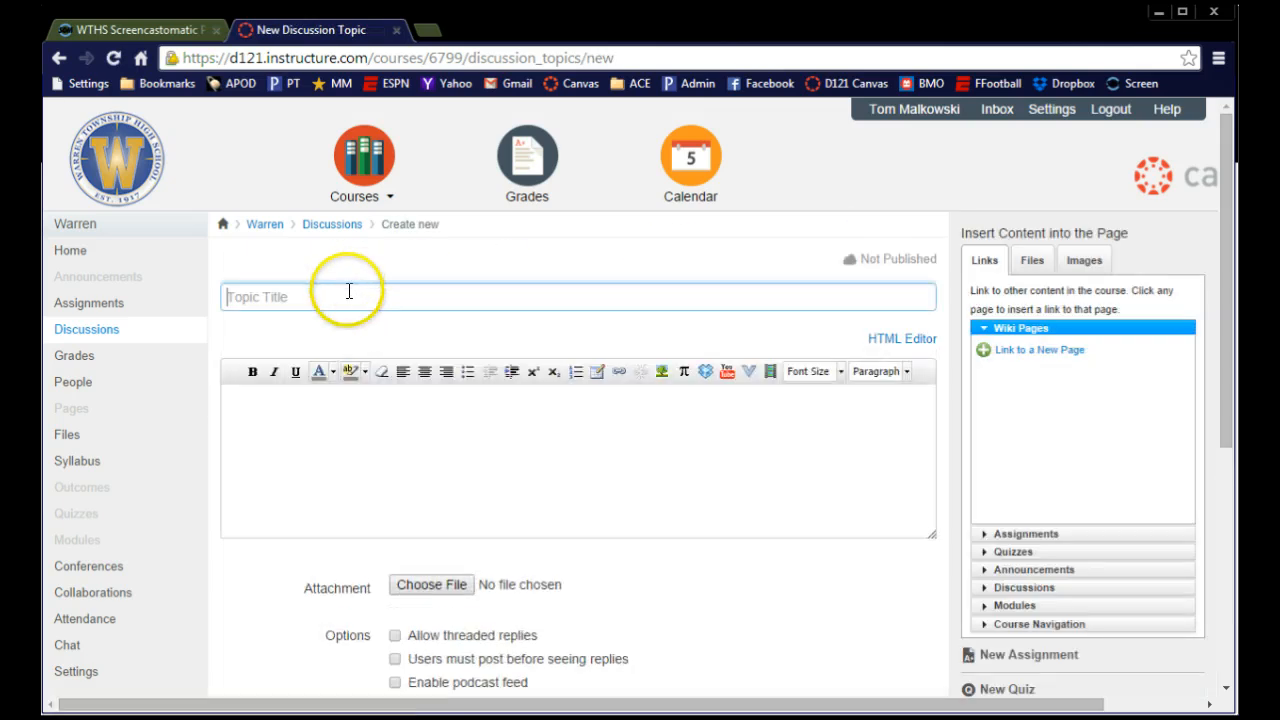
{"action": "type", "text": "Physics"}
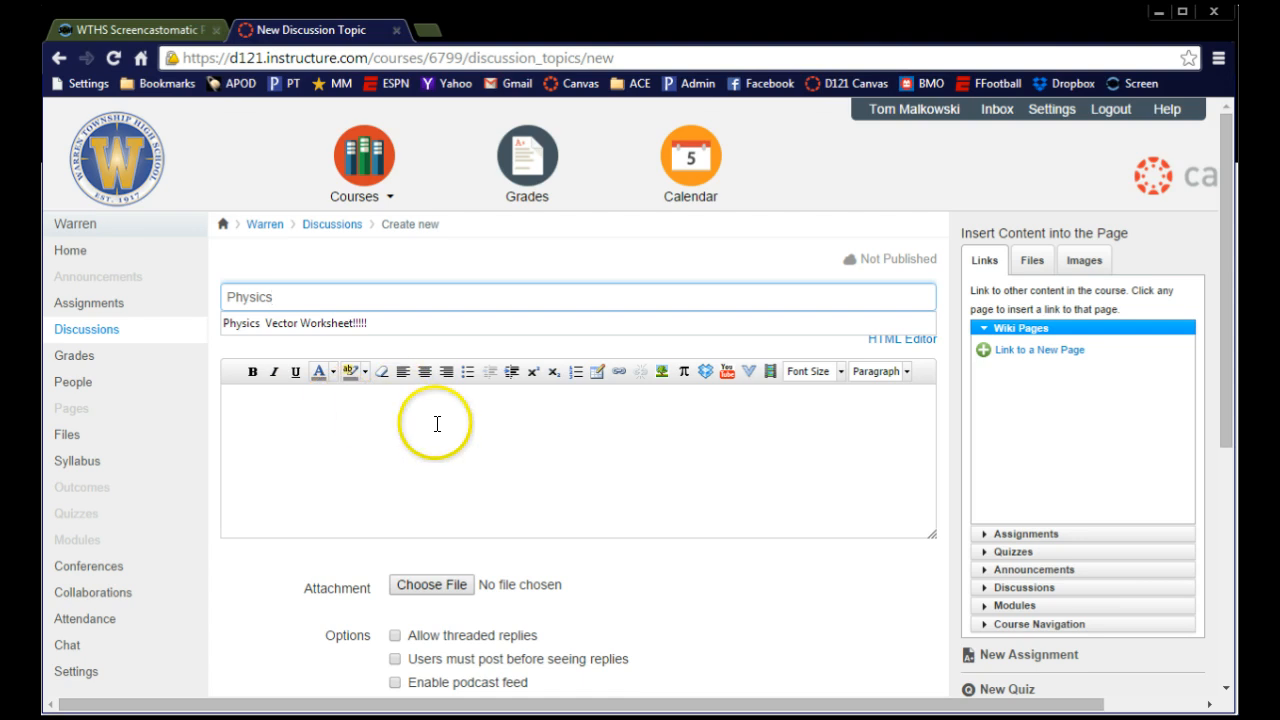
{"action": "left_click", "coordinate": [345, 427]}
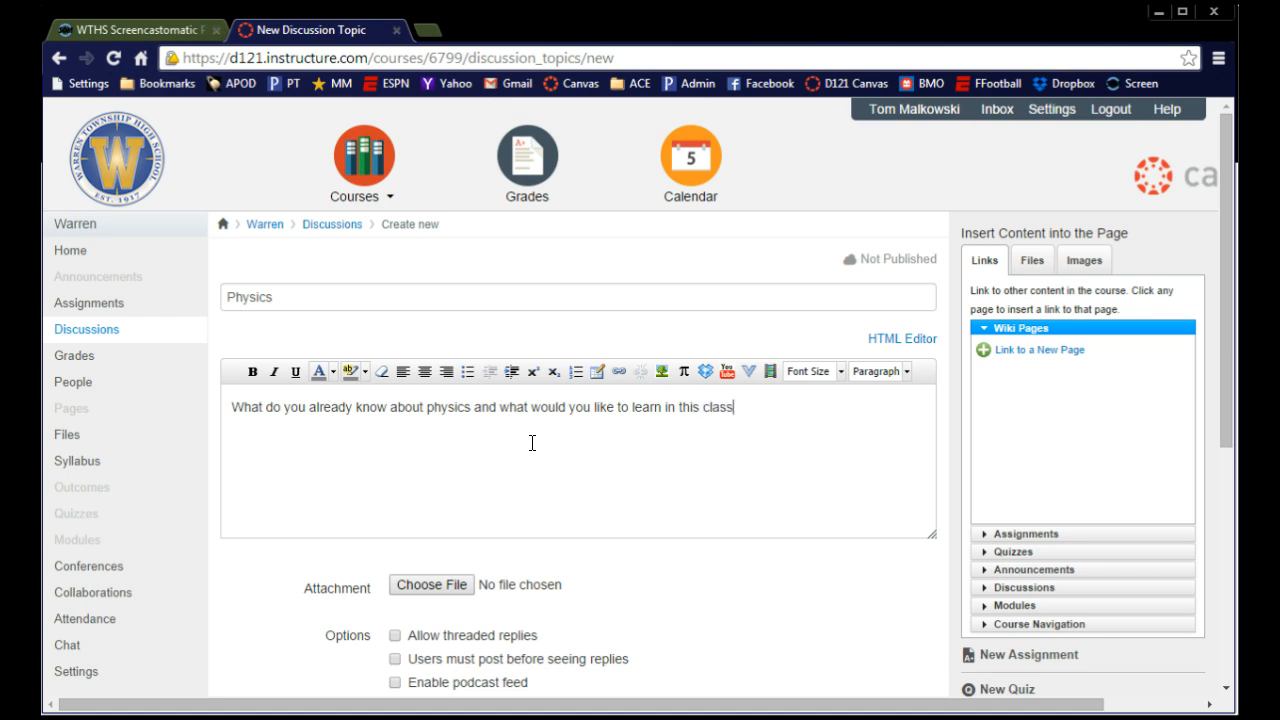
Step: Add the lines "1. State what you have learned." and "2. State what you expect to learn." below the discussion question
{"action": "left_click_drag", "start_coordinate": [1236, 190], "coordinate": [1207, 345]}
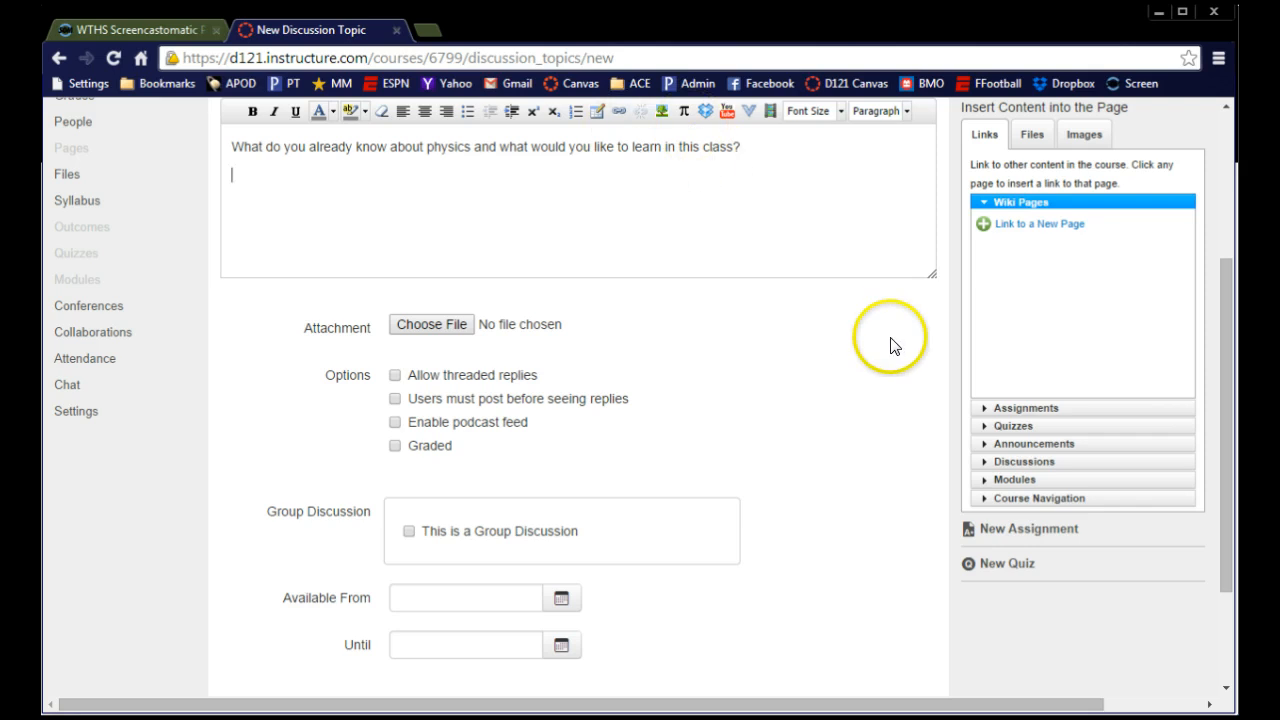
{"action": "key", "text": "Tab"}
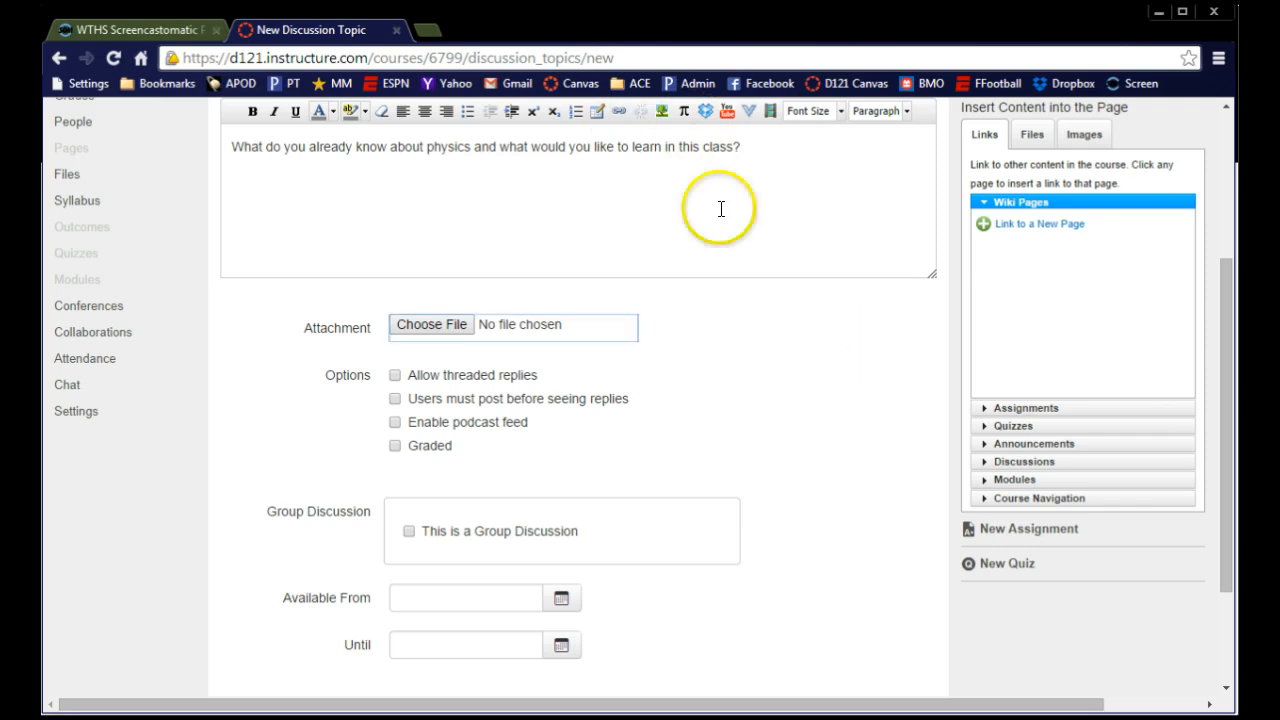
{"action": "left_click", "coordinate": [606, 171]}
{"action": "type", "text": "1."}
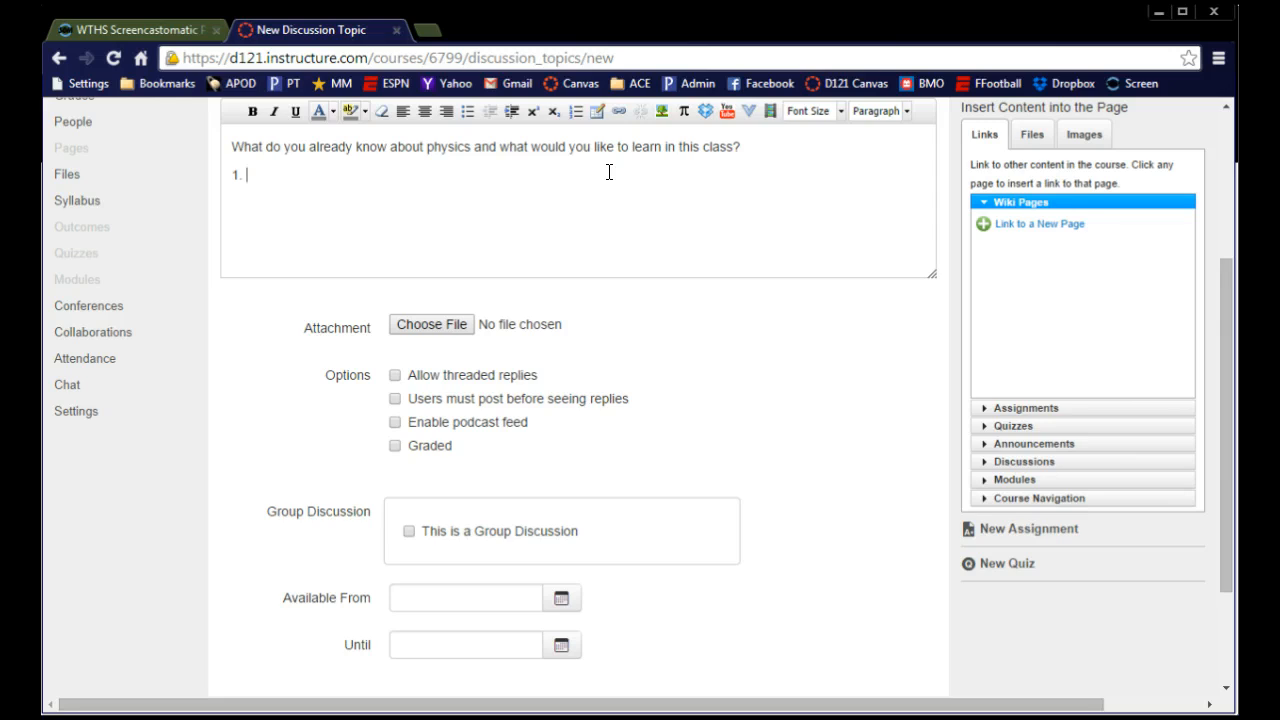
{"action": "type", "text": " State what you have learned."}
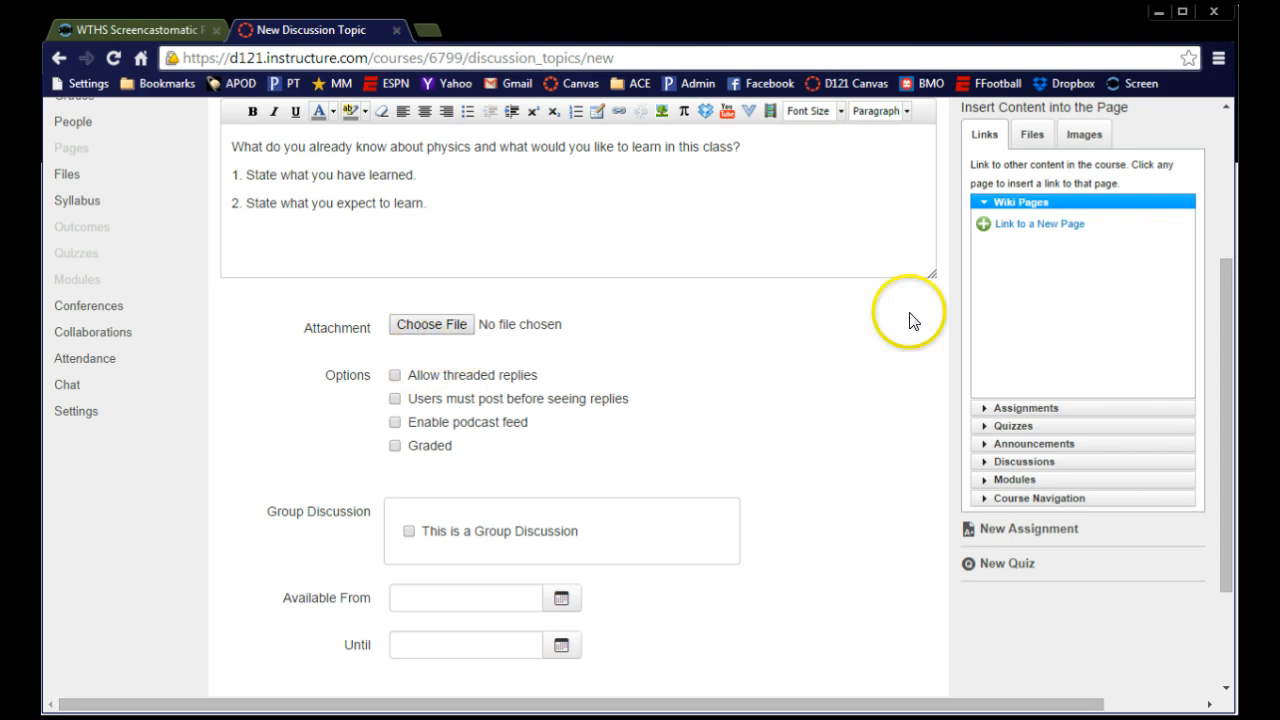
Step: Allow threaded replies for the new Physics discussion topic, leaving it ungraded
{"action": "left_click_drag", "start_coordinate": [1220, 274], "coordinate": [1220, 310]}
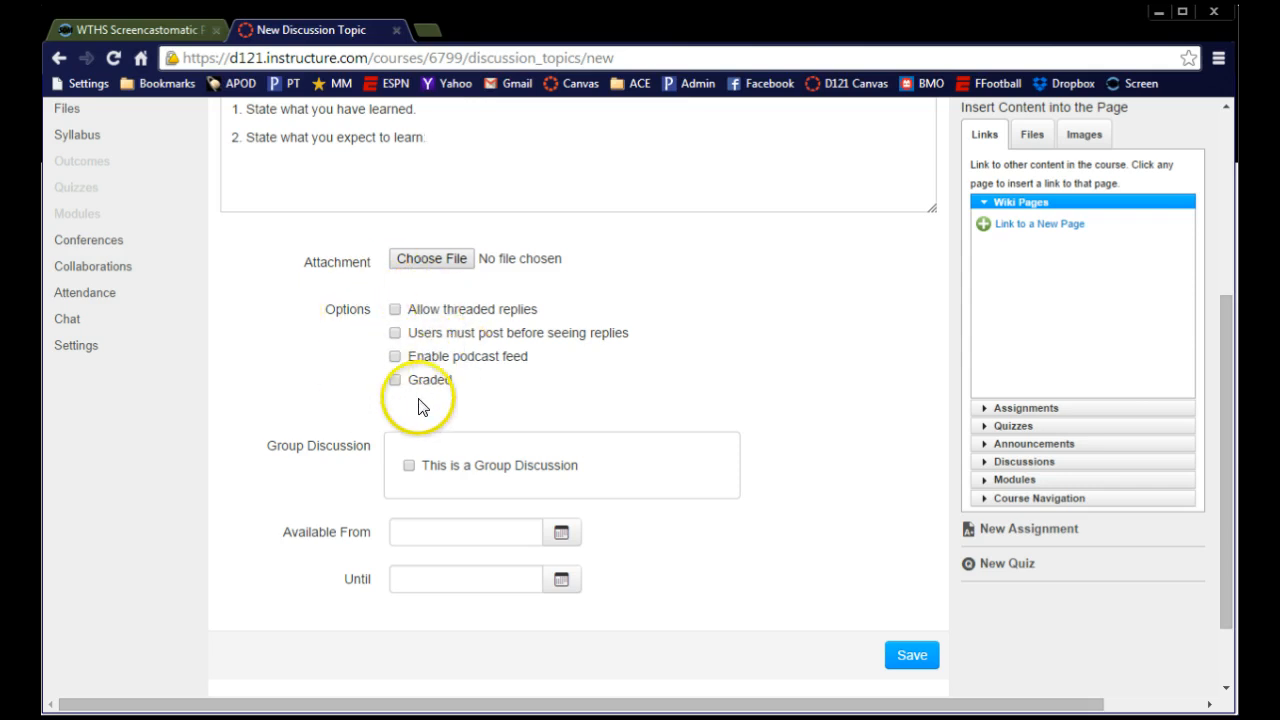
{"action": "left_click", "coordinate": [395, 380]}
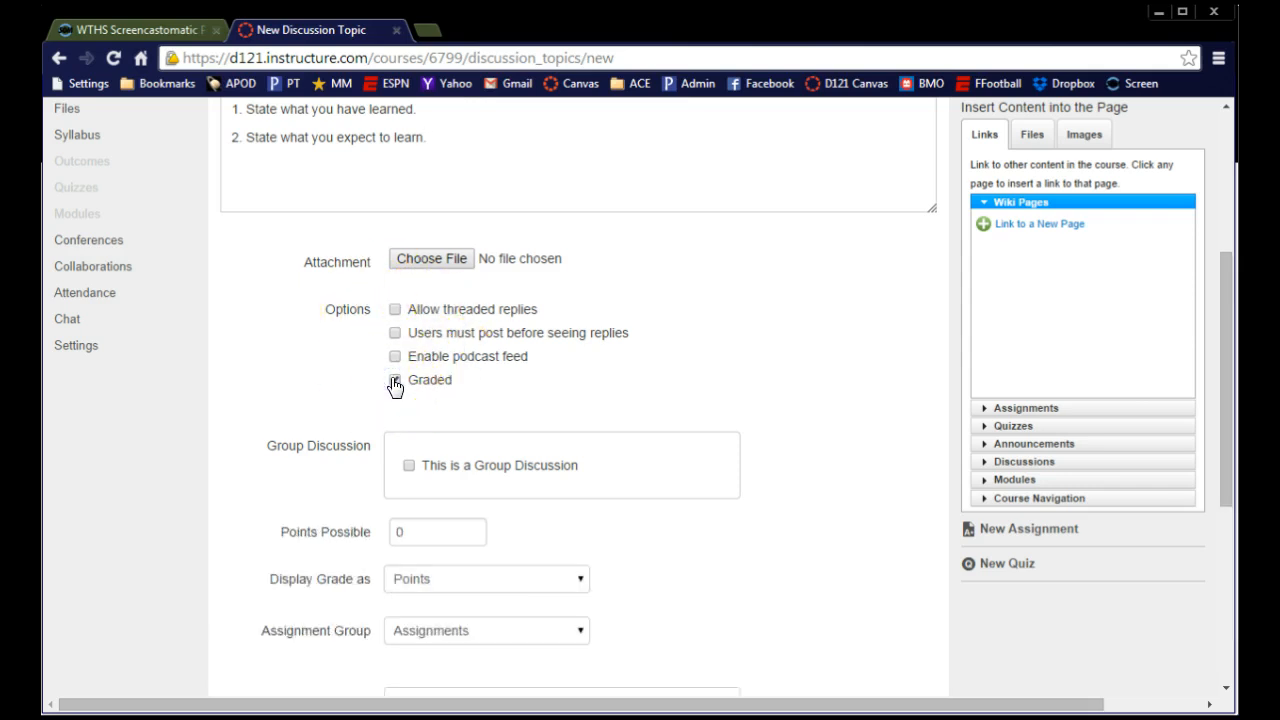
{"action": "left_click", "coordinate": [395, 380]}
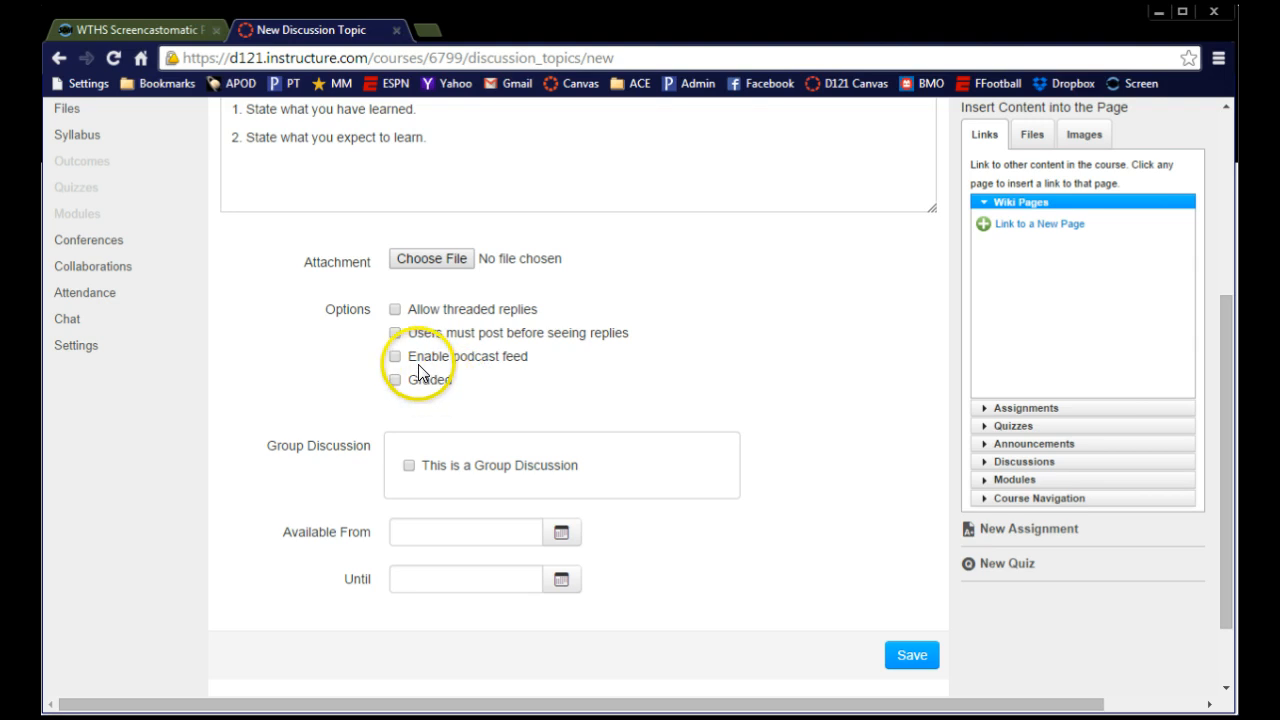
{"action": "left_click", "coordinate": [395, 311]}
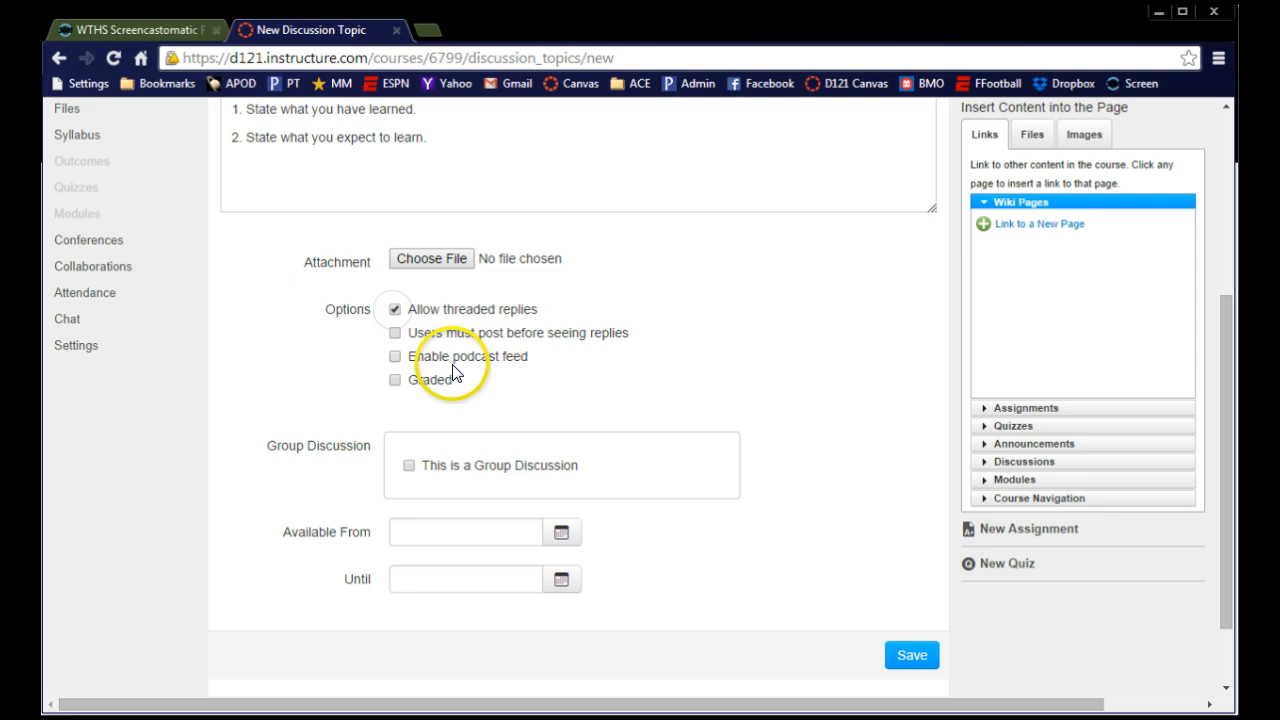
{"action": "left_click", "coordinate": [542, 384]}
{"action": "scroll", "coordinate": [543, 391], "scroll_direction": "down", "scroll_amount": 1}
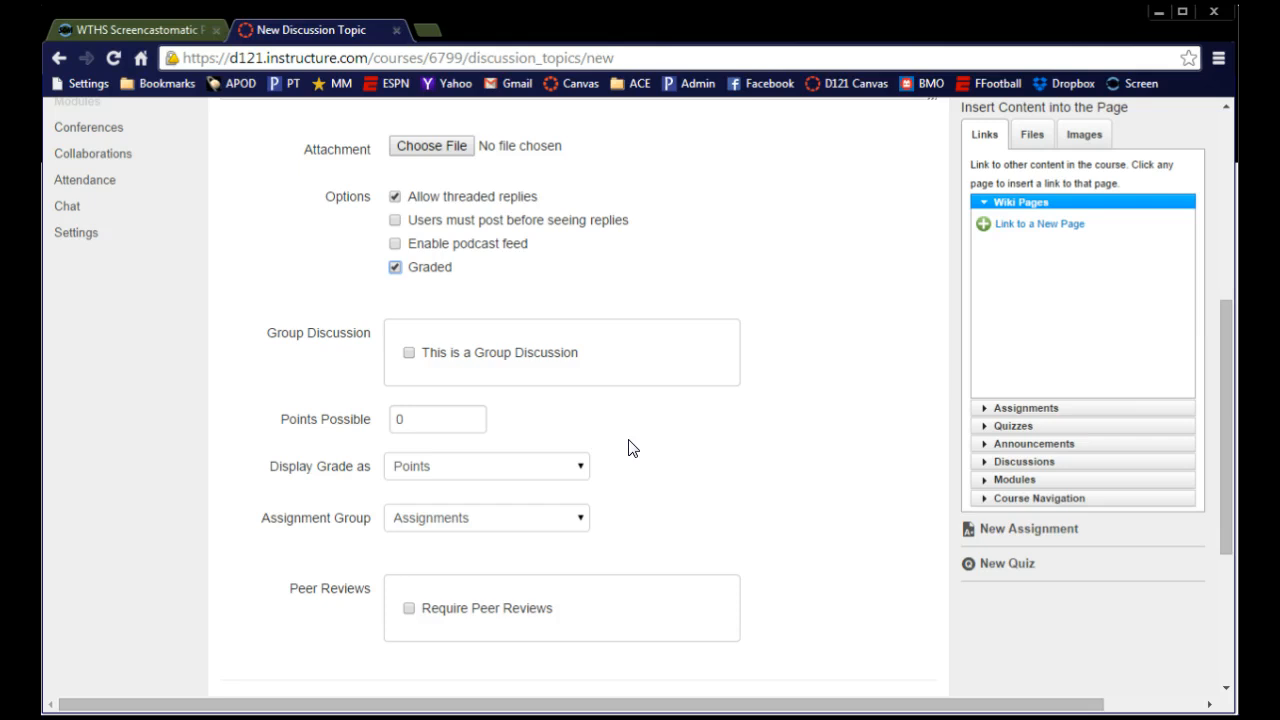
{"action": "left_click", "coordinate": [395, 267]}
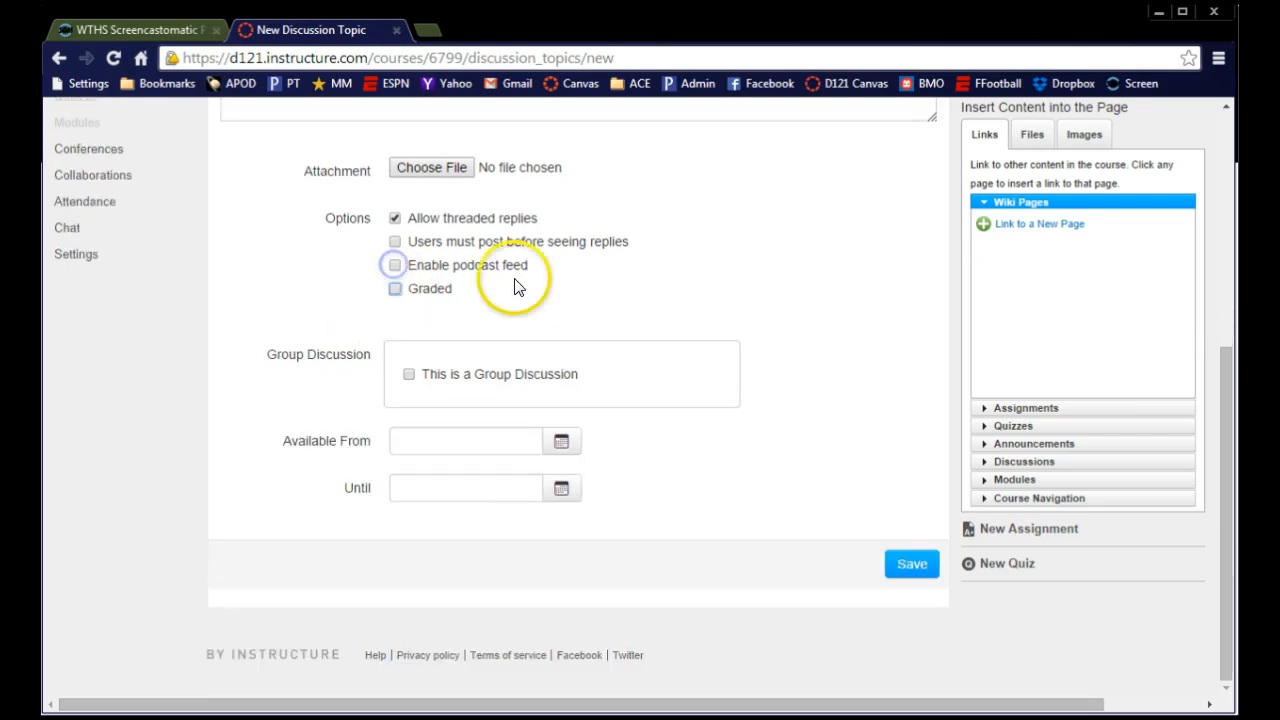
{"action": "left_click", "coordinate": [539, 298]}
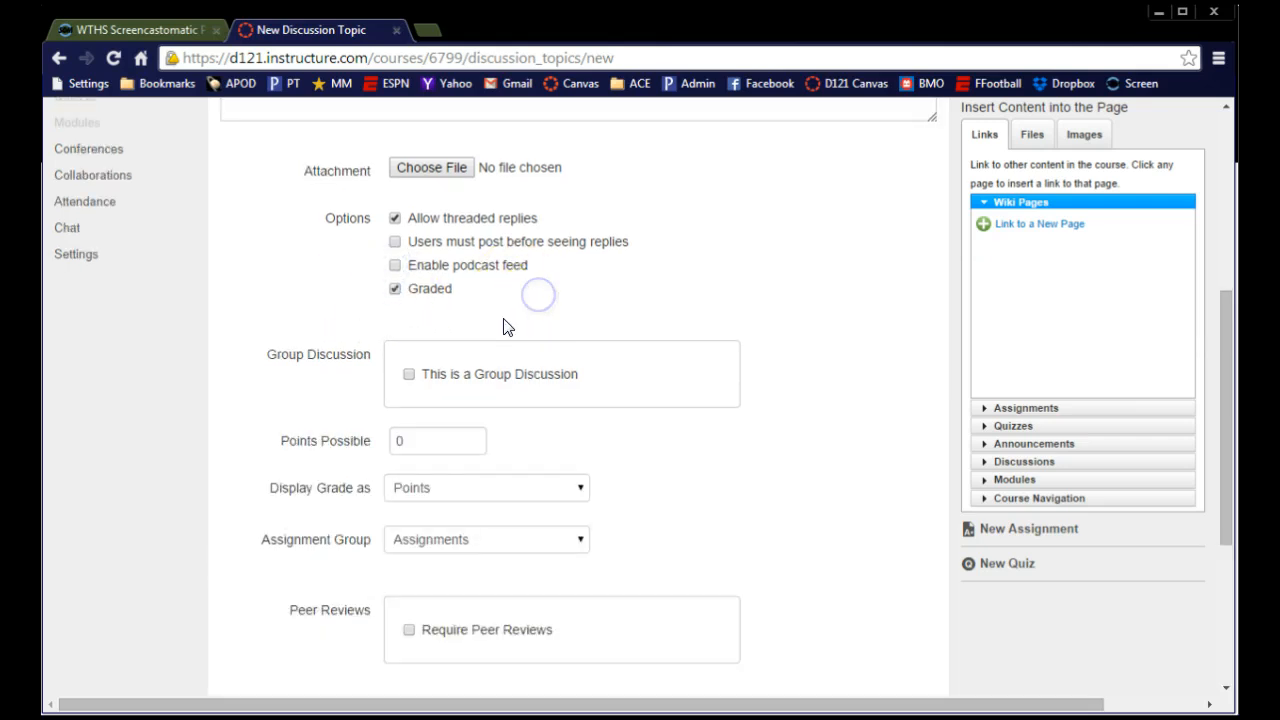
{"action": "left_click", "coordinate": [443, 304]}
{"action": "left_click", "coordinate": [299, 384]}
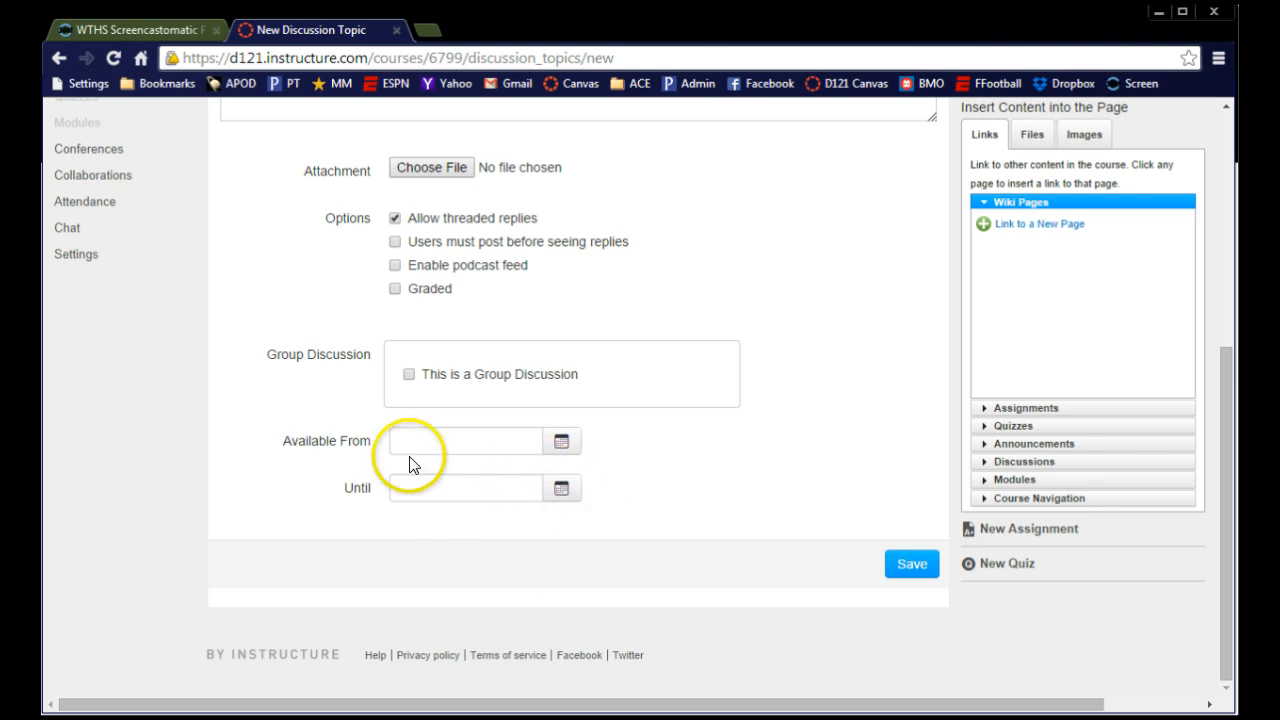
Step: Make the Physics discussion available from Oct 8, 2014 until Oct 15, 2014
{"action": "left_click", "coordinate": [561, 442]}
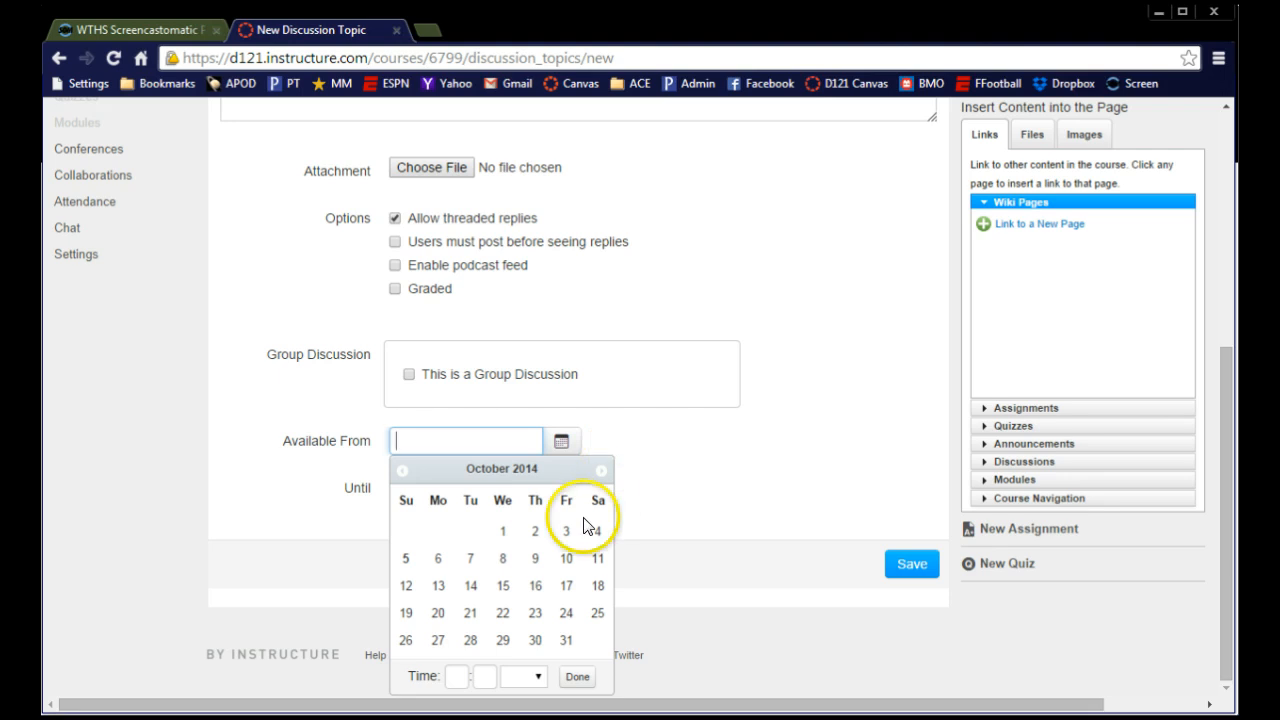
{"action": "left_click", "coordinate": [499, 560]}
{"action": "left_click", "coordinate": [669, 507]}
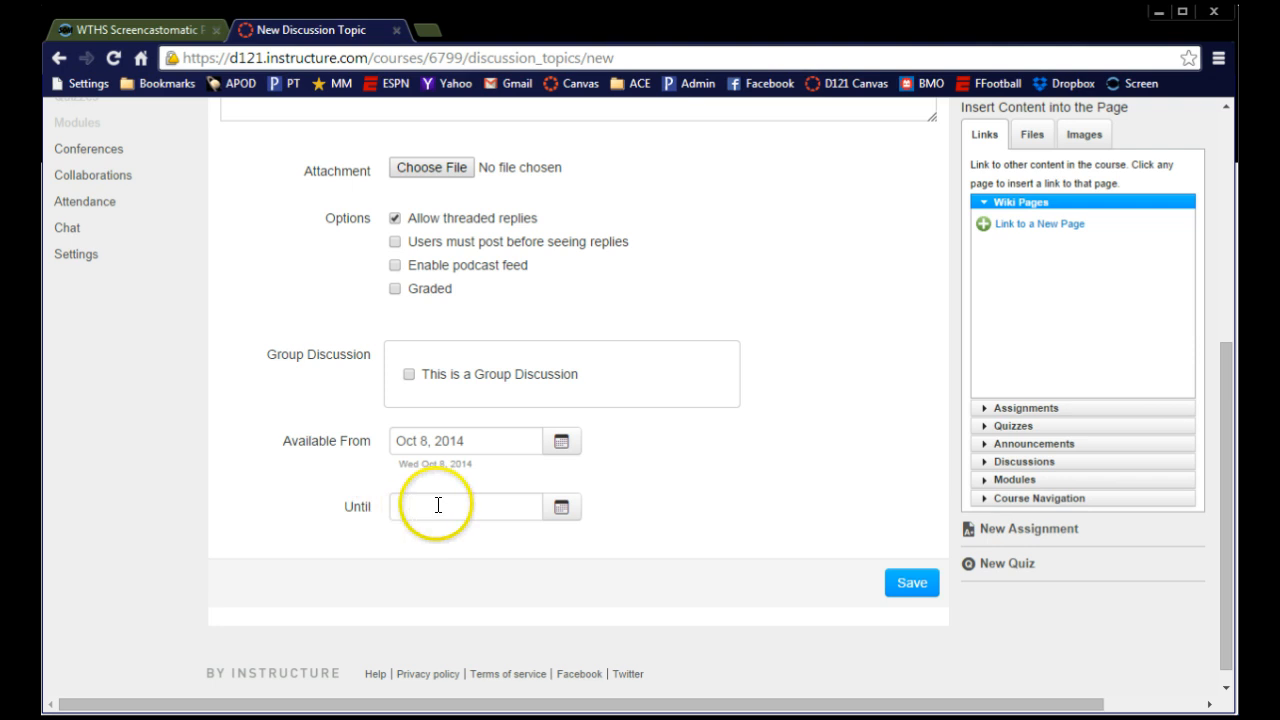
{"action": "left_click", "coordinate": [560, 508]}
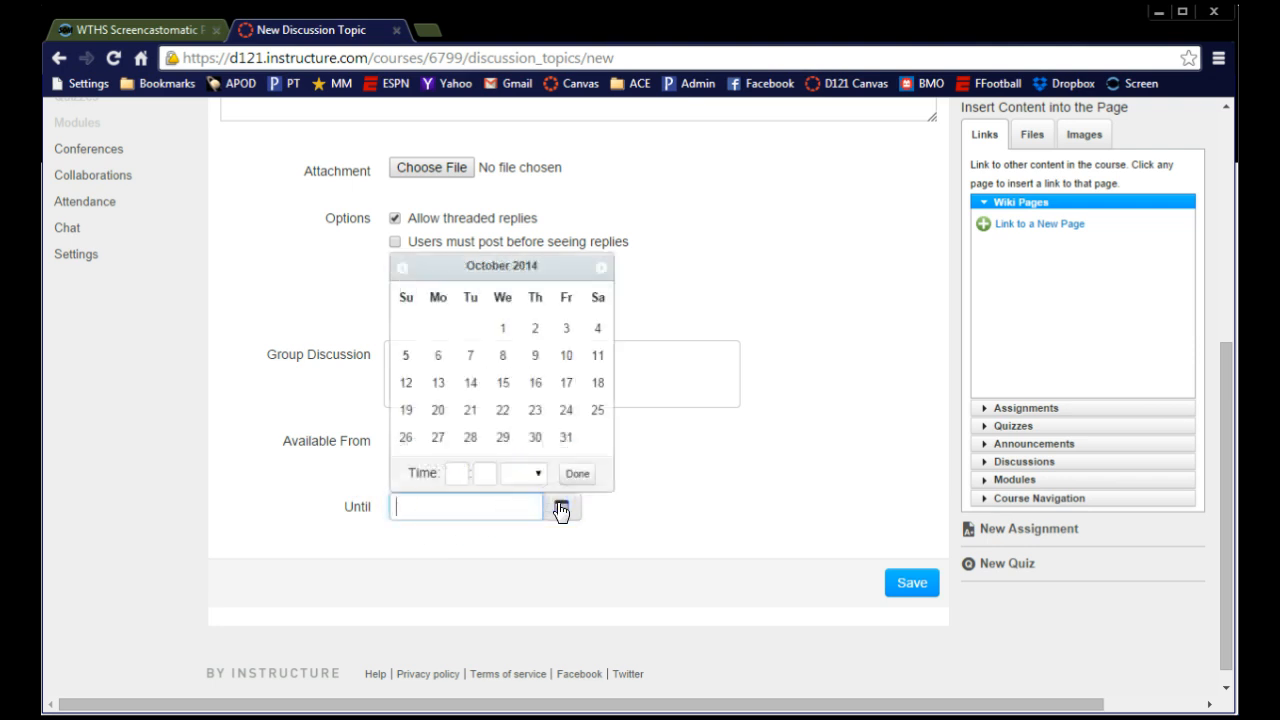
{"action": "left_click", "coordinate": [505, 386]}
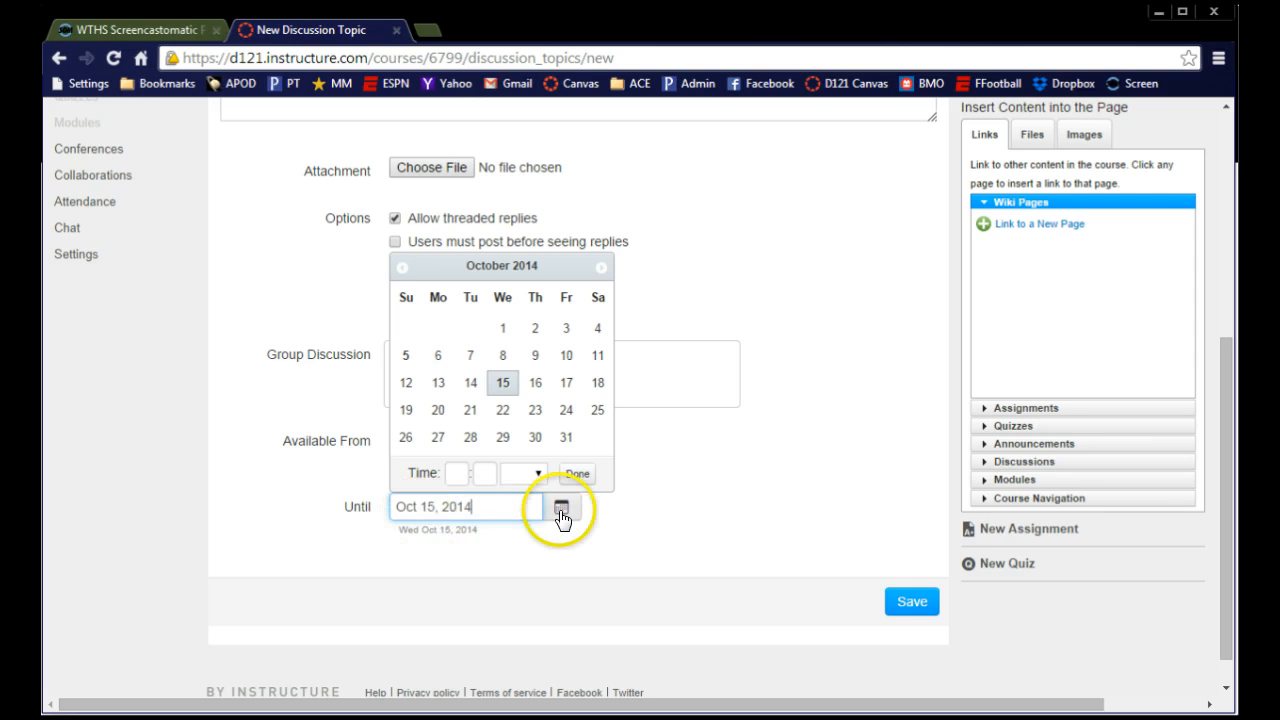
{"action": "left_click", "coordinate": [578, 474]}
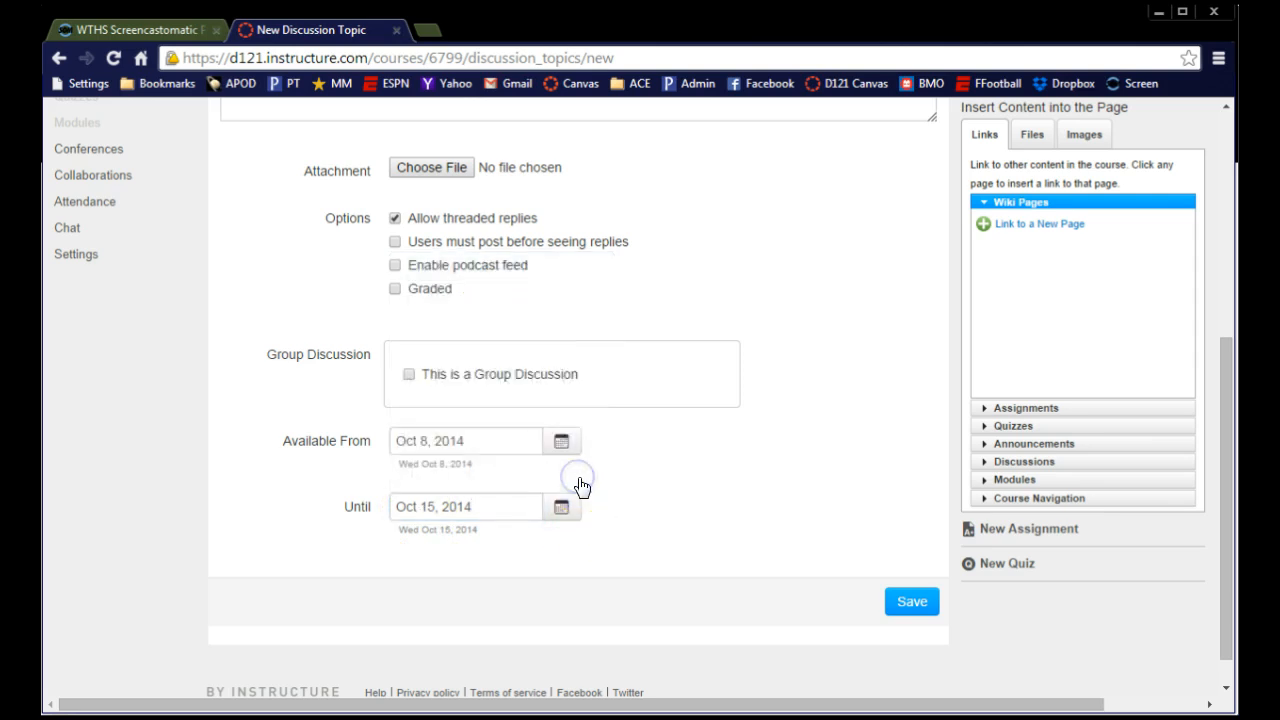
Step: Set the discussion's closing time on Oct 15 to 9:30 pm and save the topic
{"action": "left_click", "coordinate": [563, 510]}
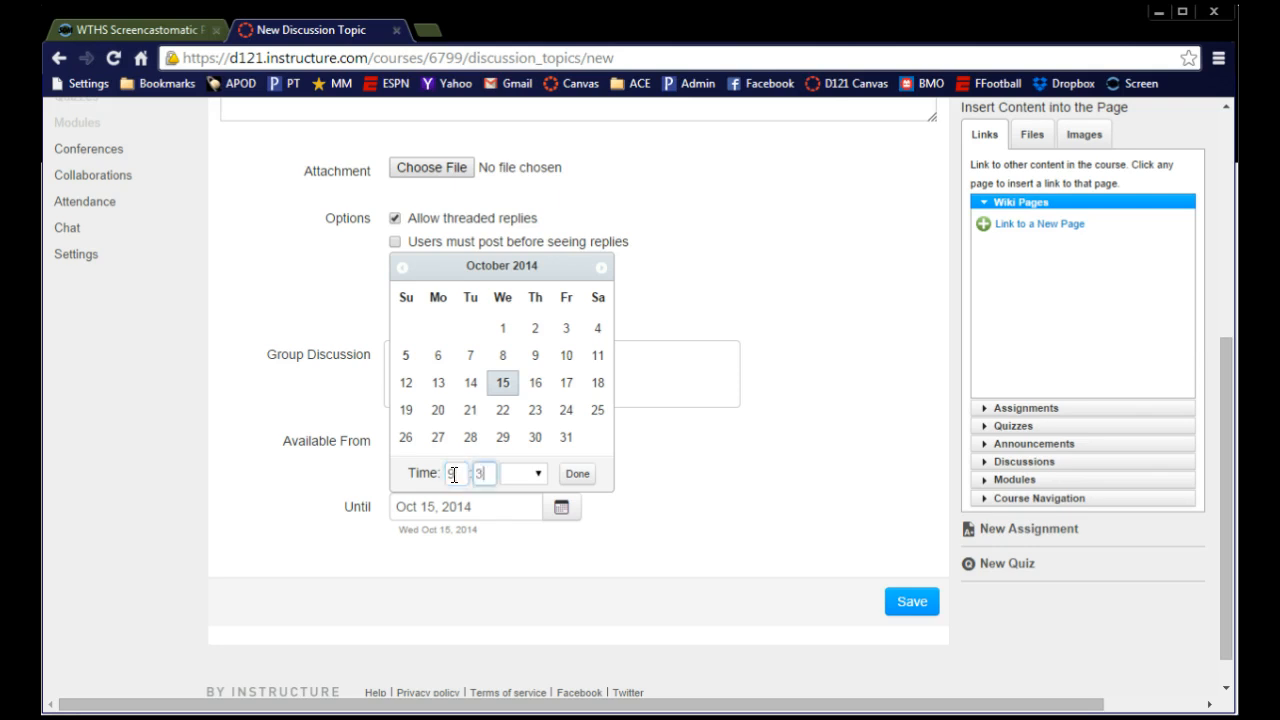
{"action": "left_click", "coordinate": [537, 472]}
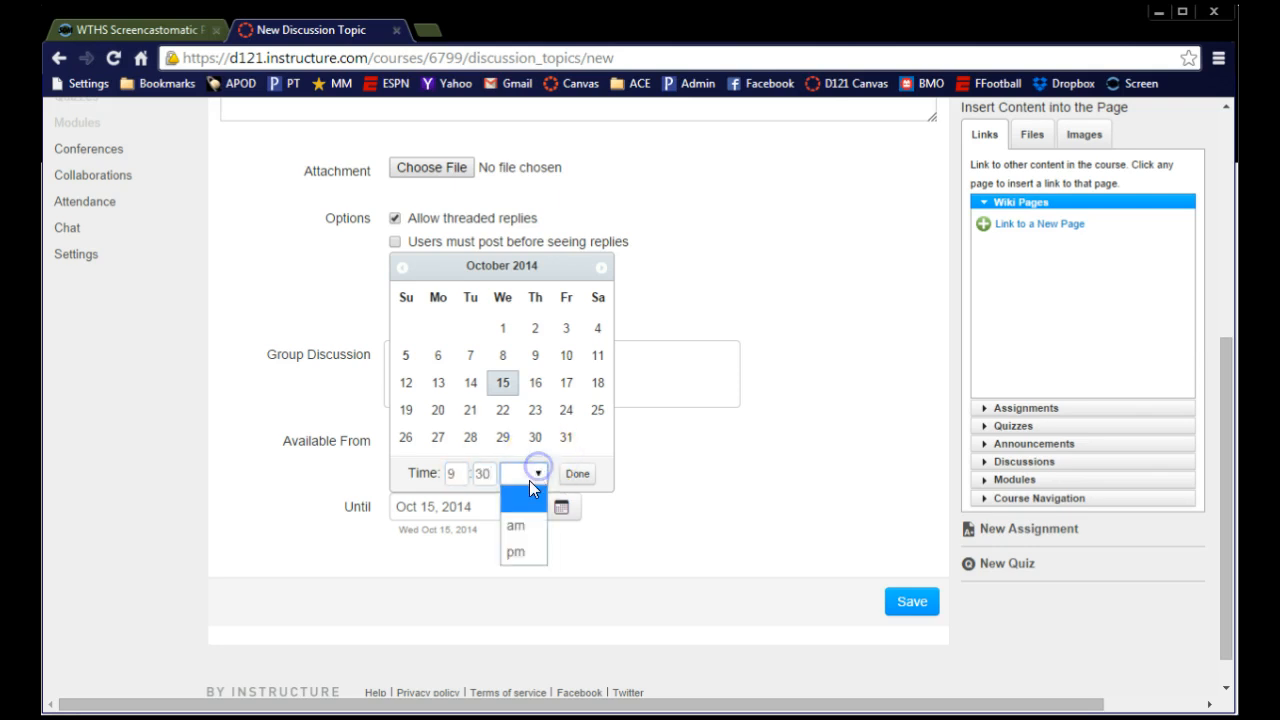
{"action": "left_click", "coordinate": [512, 552]}
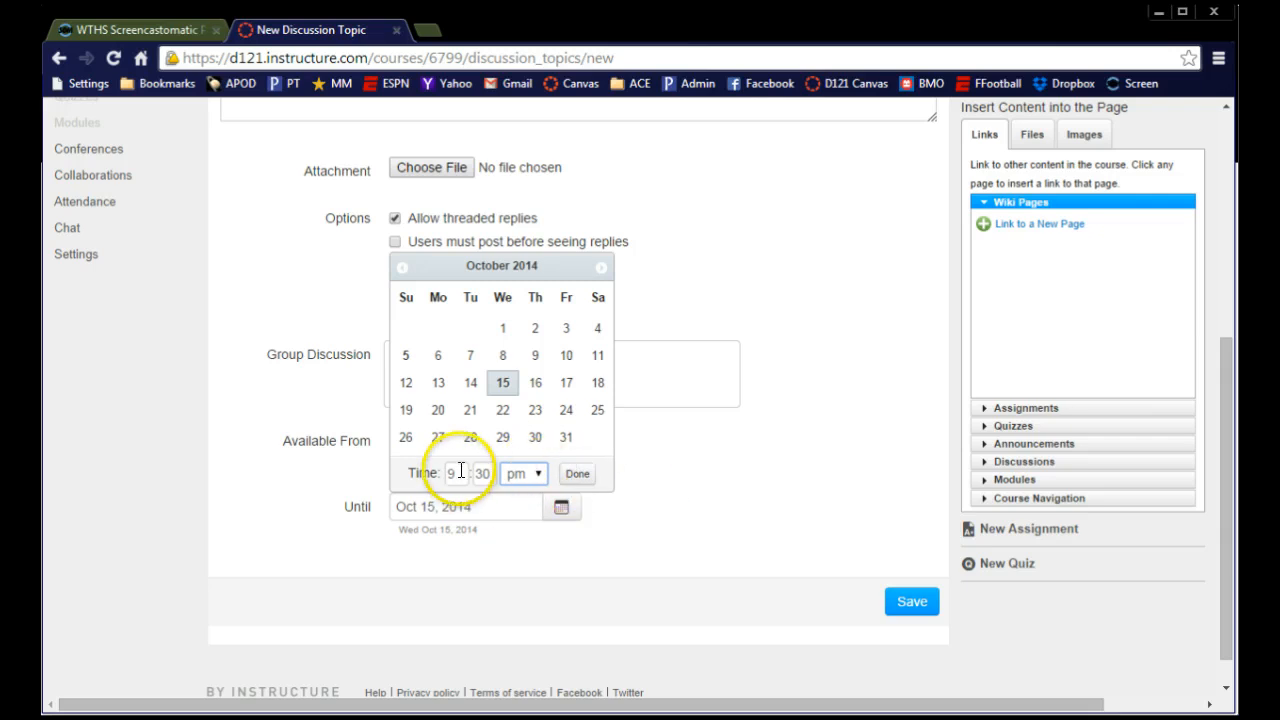
{"action": "left_click", "coordinate": [577, 473]}
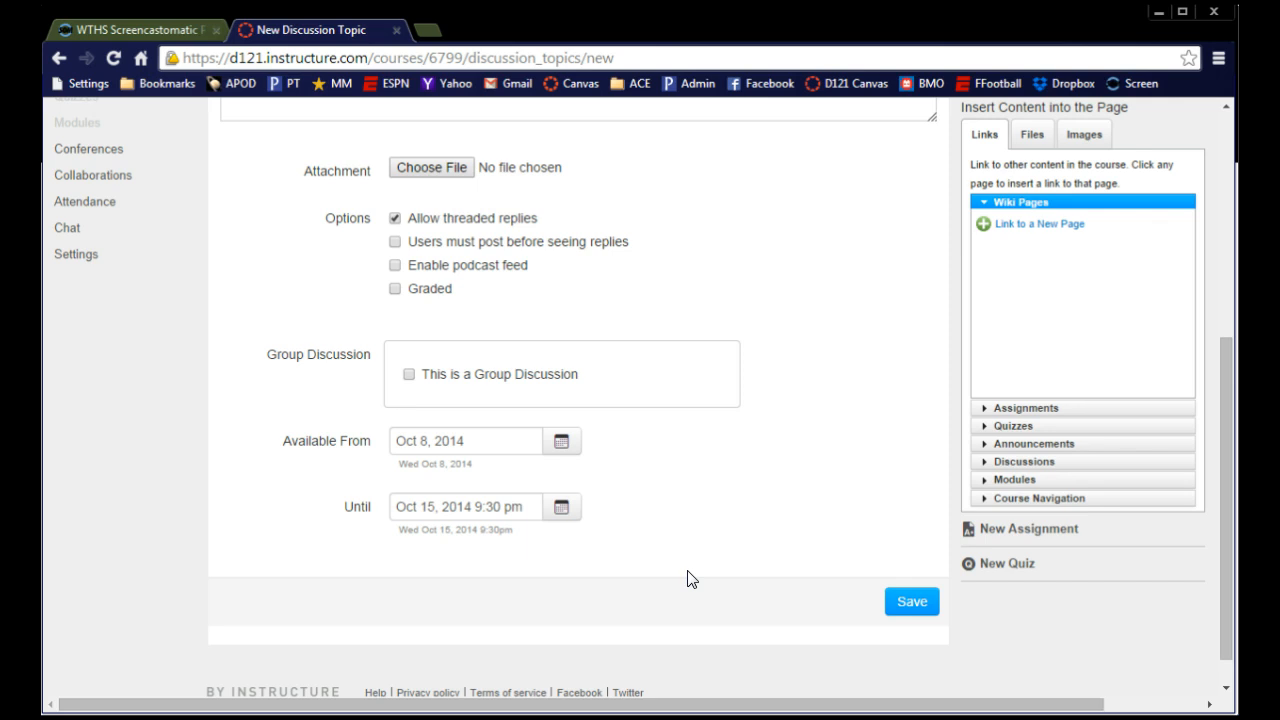
{"action": "left_click", "coordinate": [911, 602]}
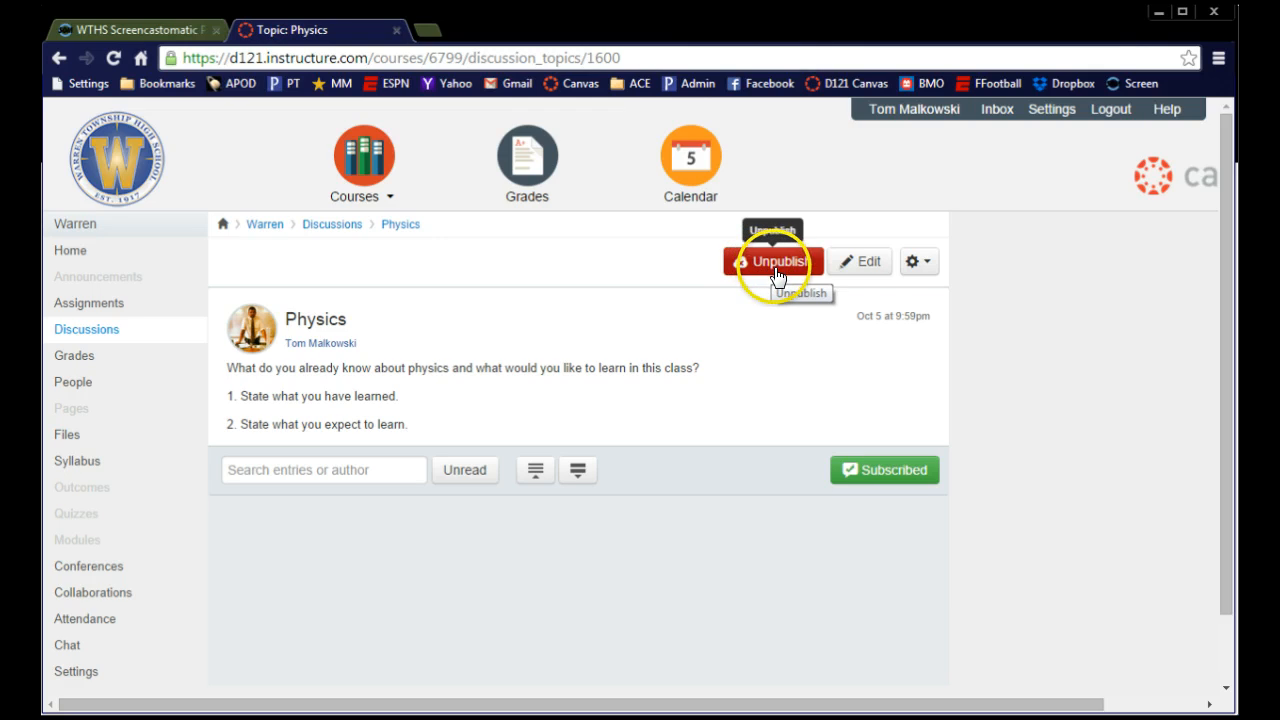
Step: Open the saved Physics discussion for editing, review its options and availability dates, and save it again
{"action": "left_click", "coordinate": [856, 263]}
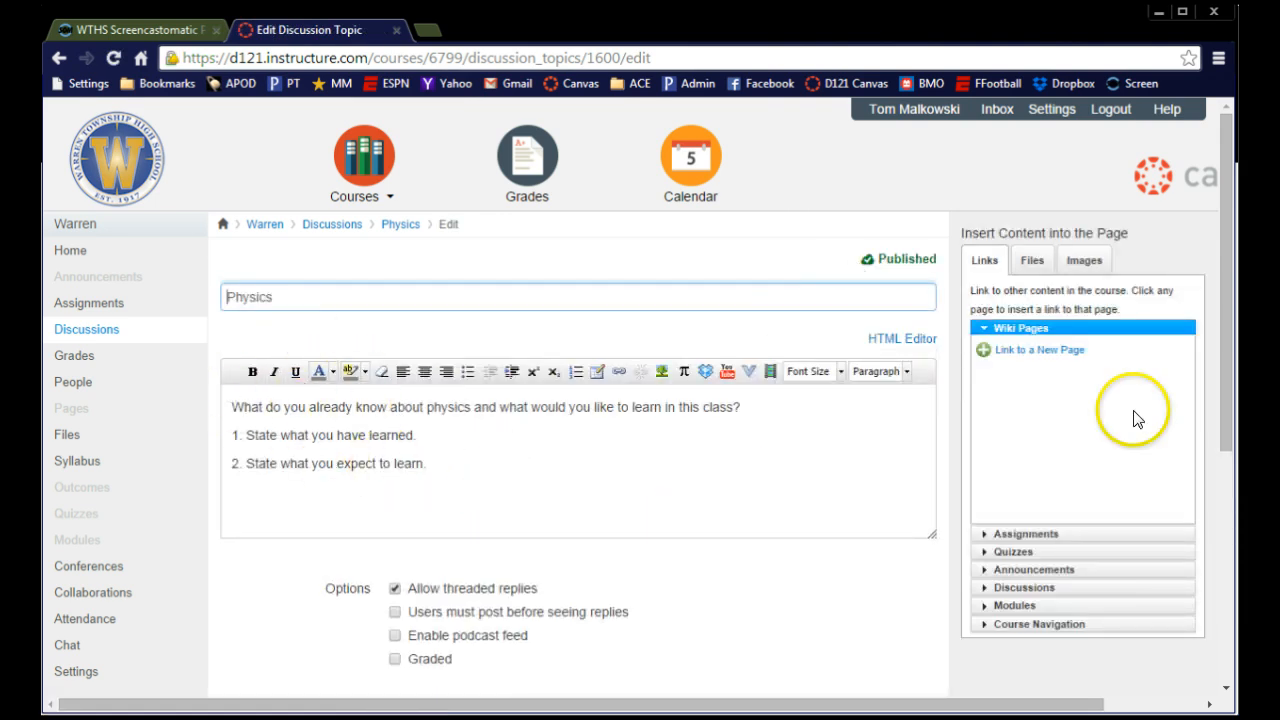
{"action": "left_click_drag", "start_coordinate": [1228, 371], "coordinate": [1232, 620]}
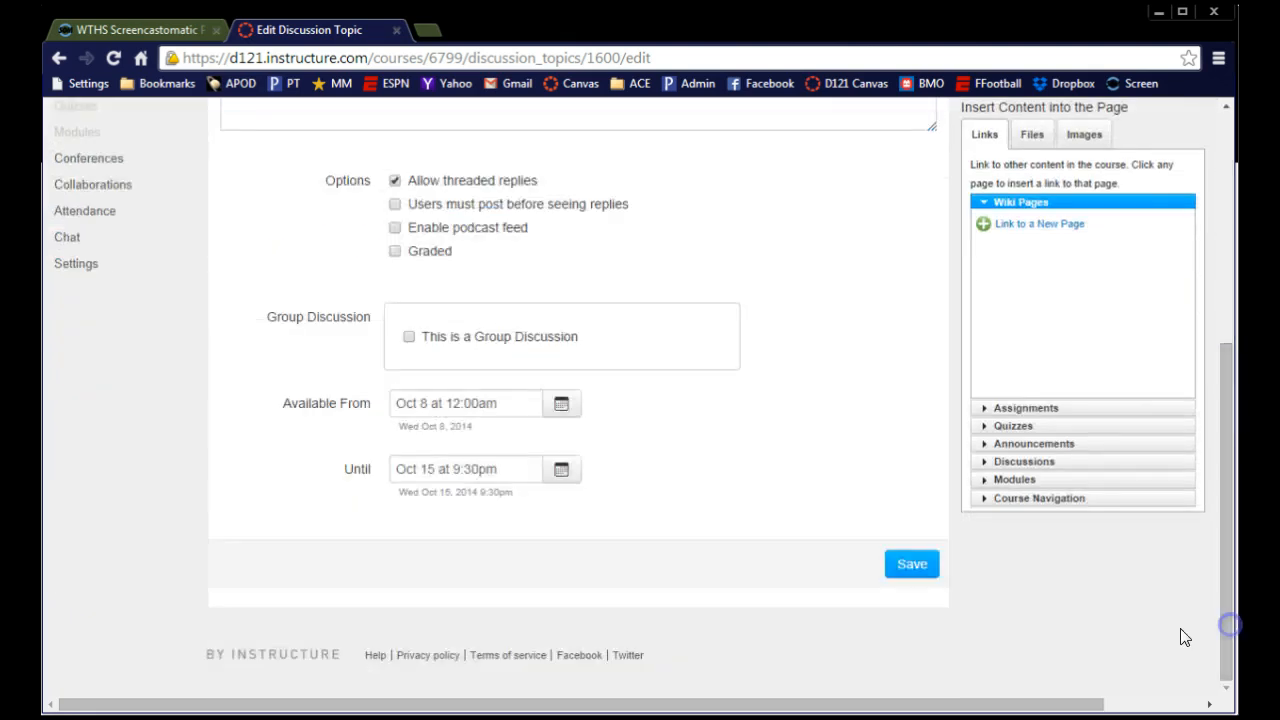
{"action": "left_click", "coordinate": [910, 572]}
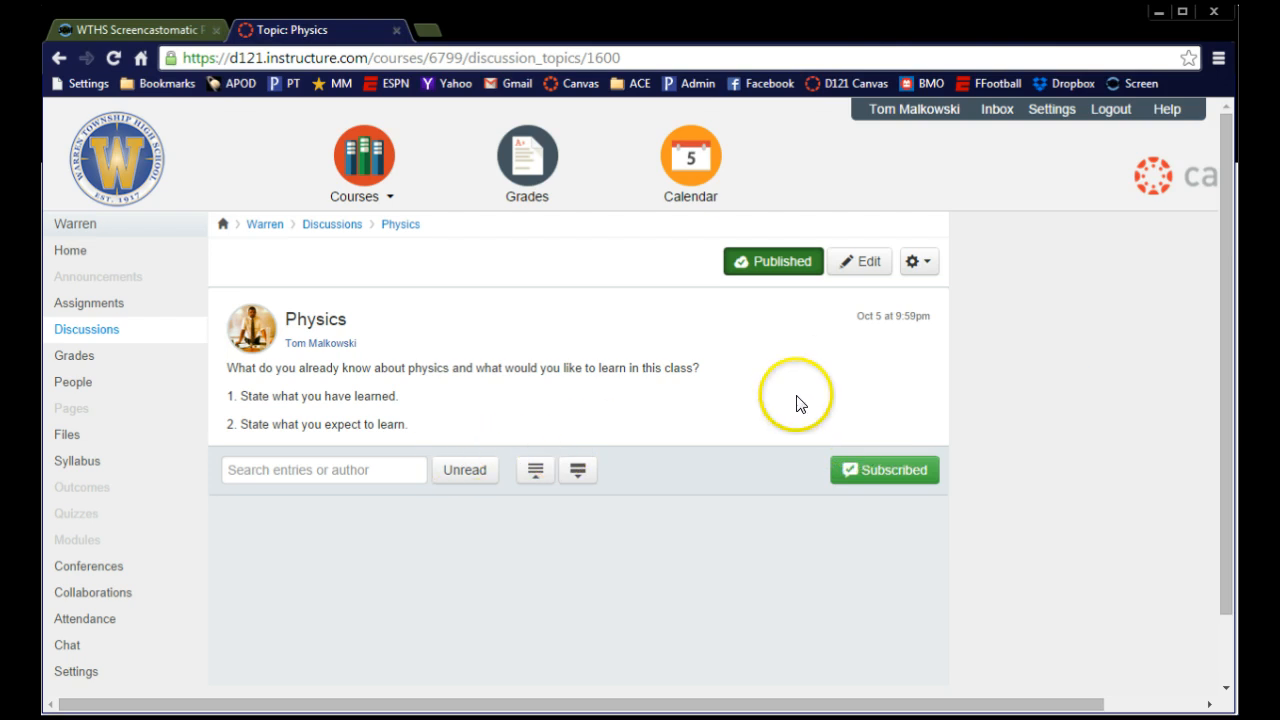
Step: Return to the course's discussion list and reopen the published Physics topic to examine its reply area
{"action": "left_click_drag", "start_coordinate": [1221, 323], "coordinate": [1223, 429]}
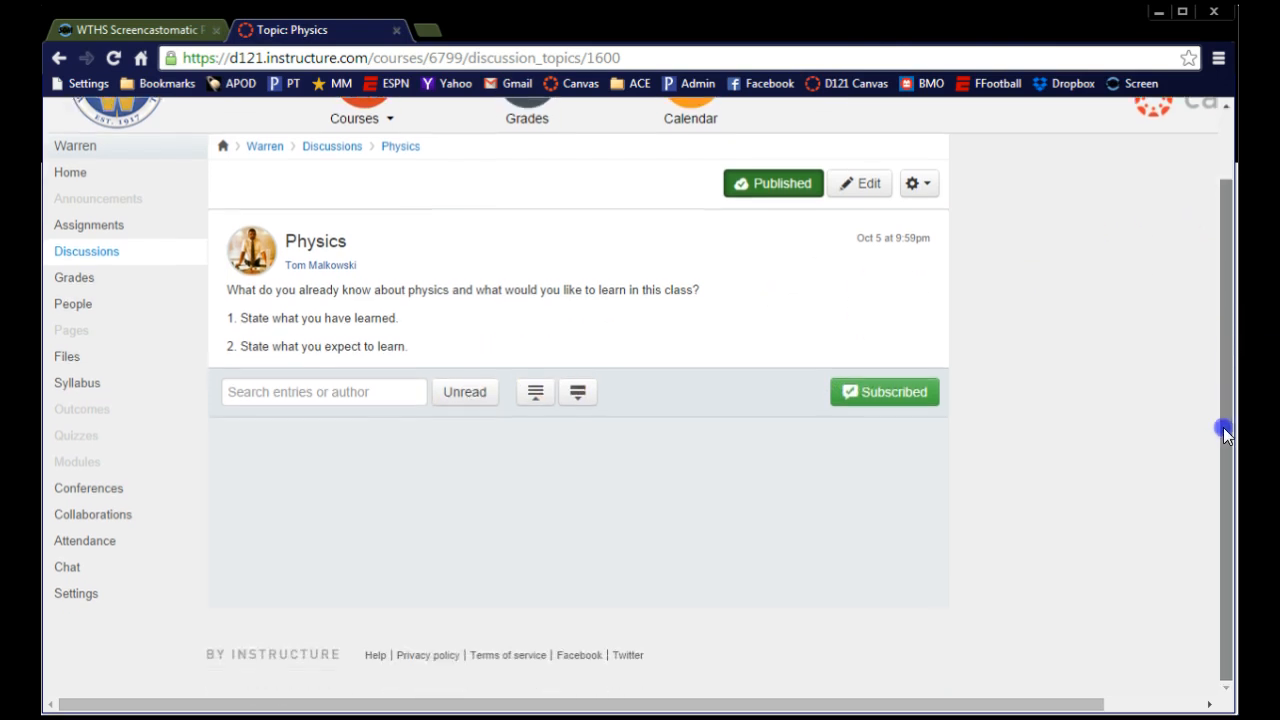
{"action": "left_click", "coordinate": [83, 254]}
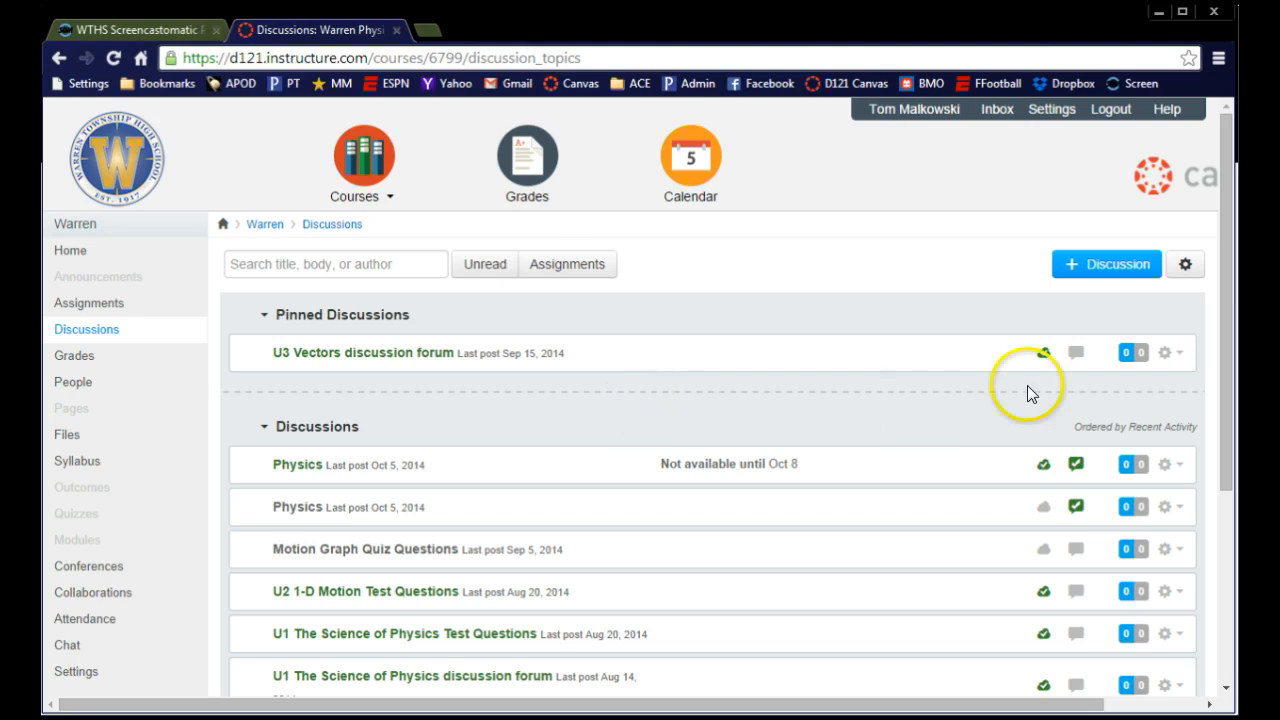
{"action": "left_click_drag", "start_coordinate": [1224, 324], "coordinate": [1221, 380]}
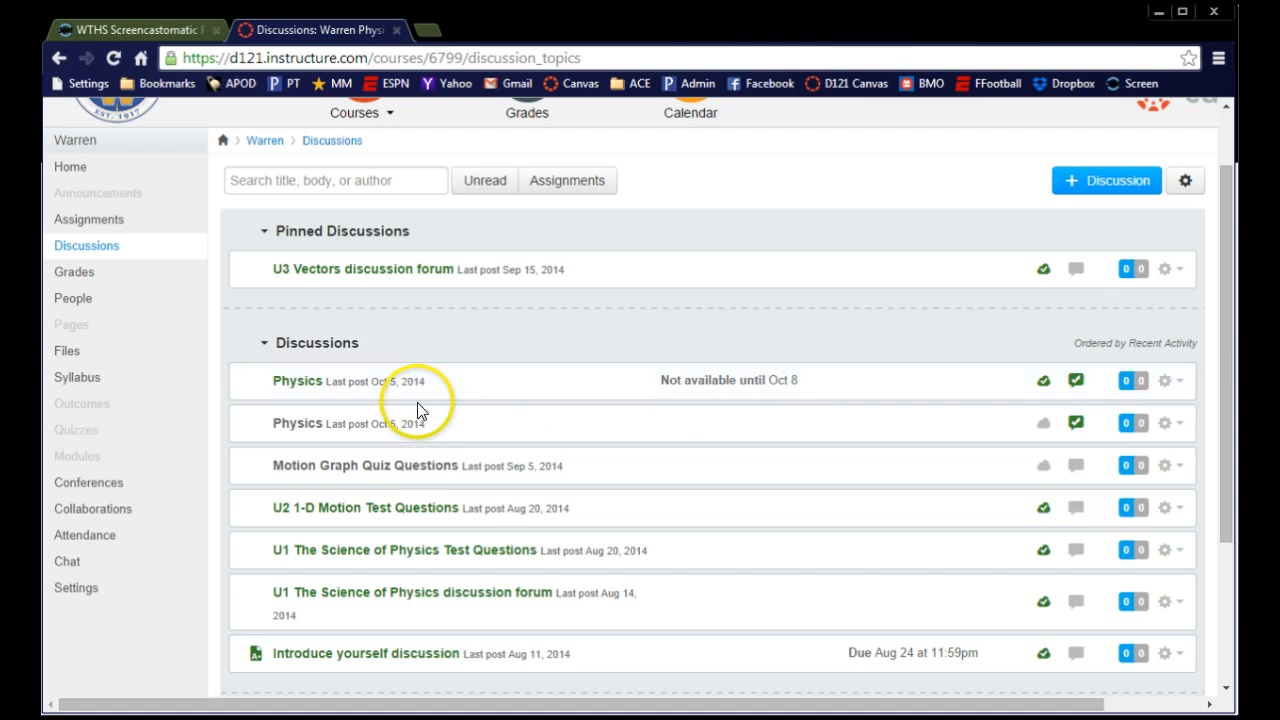
{"action": "left_click", "coordinate": [318, 386]}
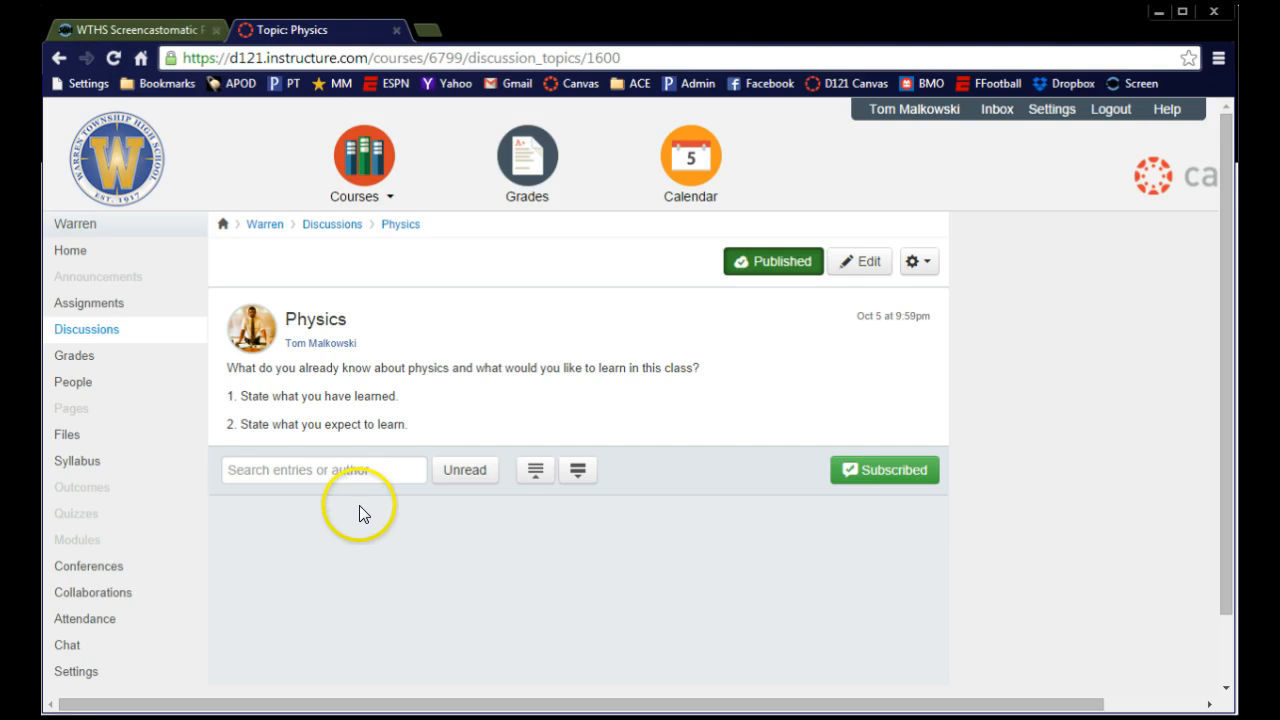
{"action": "left_click_drag", "start_coordinate": [1221, 383], "coordinate": [1221, 426]}
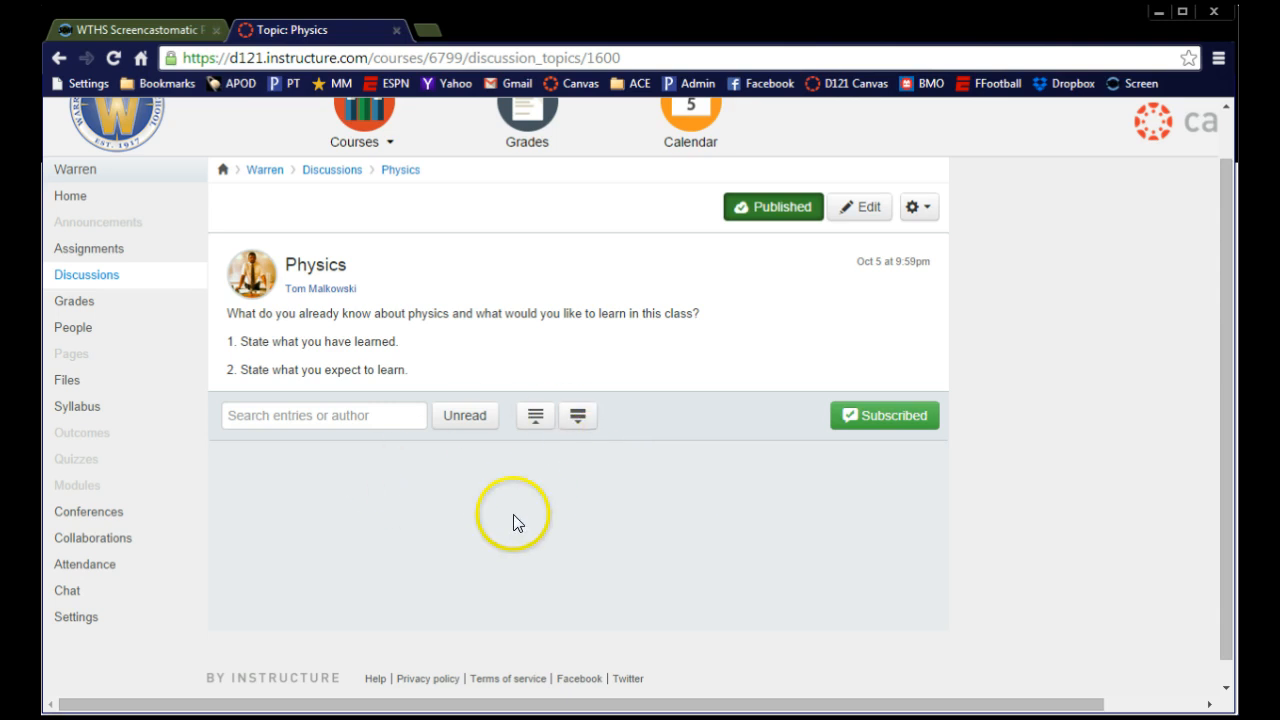
Step: Go back to the discussion list and open the "Introduce yourself discussion" to check for a reply area
{"action": "left_click", "coordinate": [93, 268]}
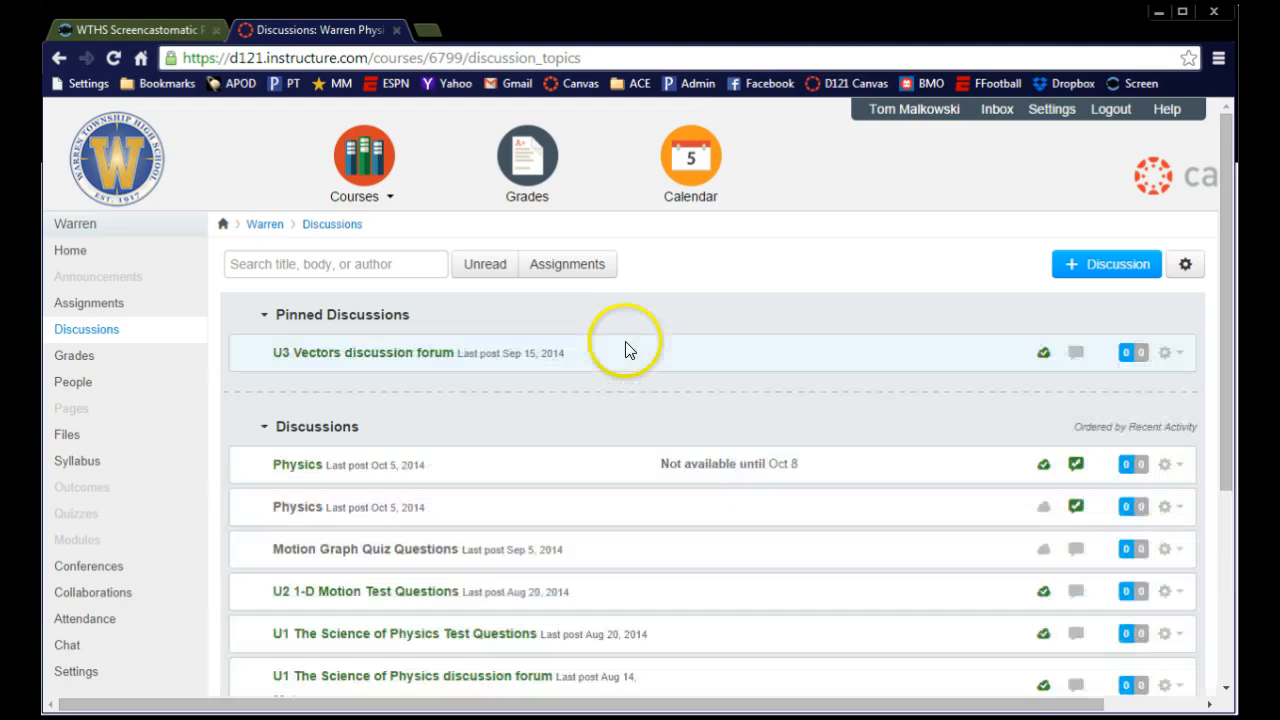
{"action": "left_click_drag", "start_coordinate": [1225, 310], "coordinate": [1234, 445]}
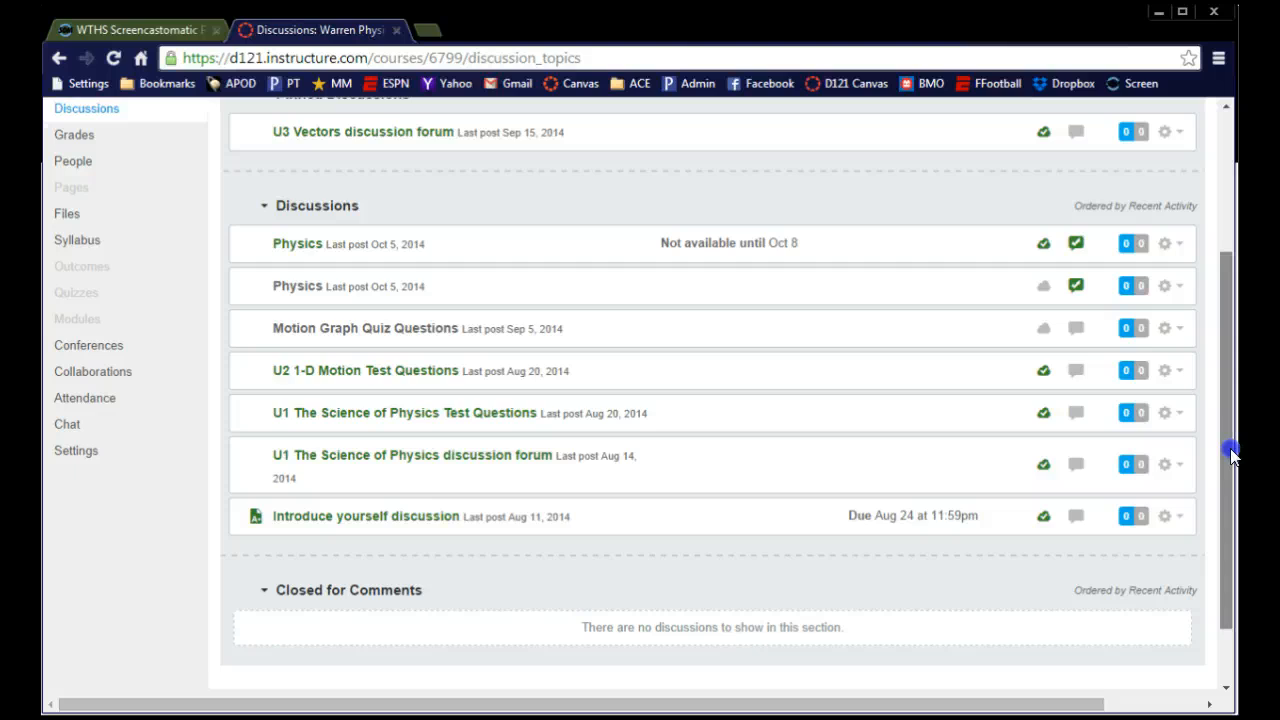
{"action": "left_click", "coordinate": [355, 516]}
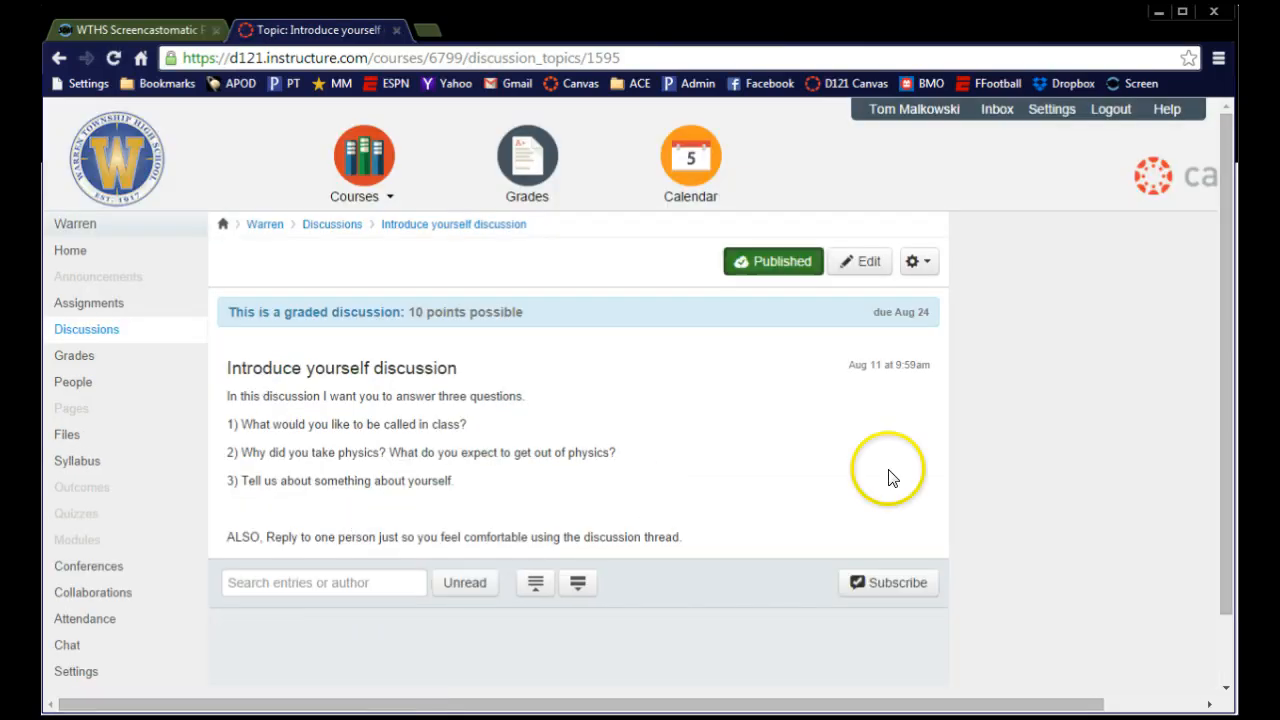
{"action": "left_click_drag", "start_coordinate": [1222, 255], "coordinate": [1201, 275]}
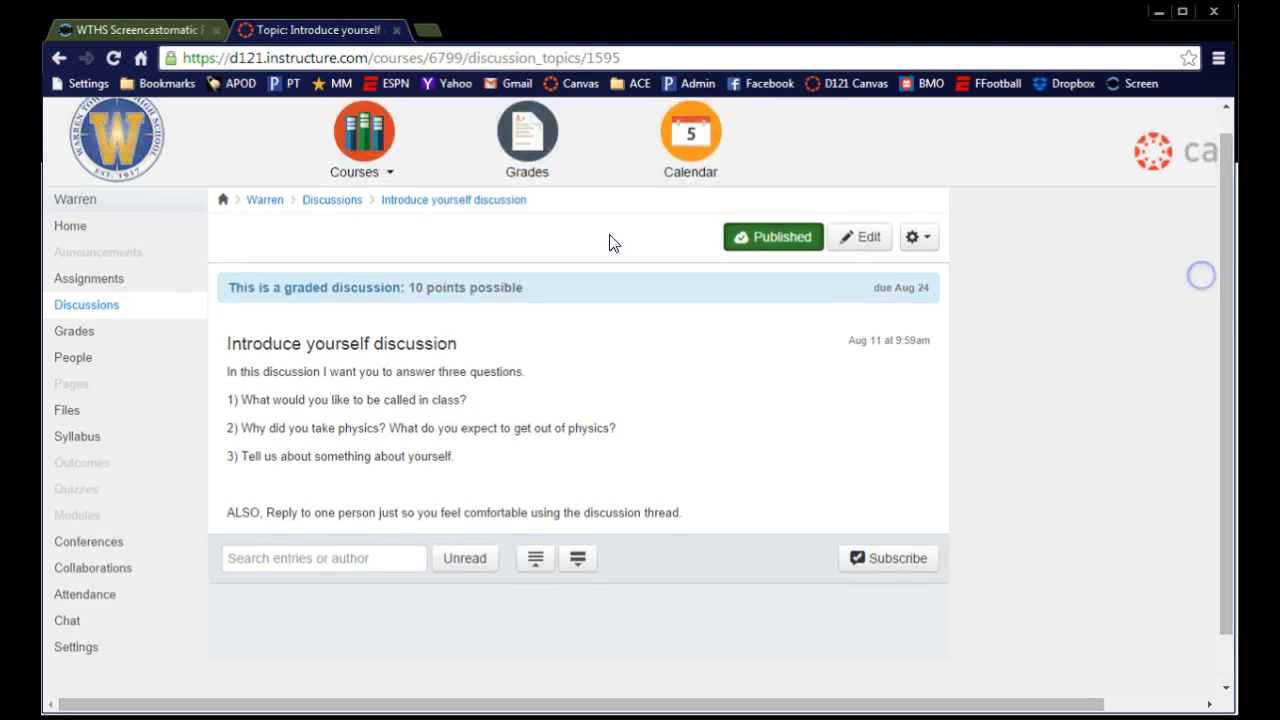
Step: Open the "U2 1-D Motion Test Questions" discussion and write the reply "Hey look I am writing on the discussion board wall."
{"action": "left_click", "coordinate": [56, 299]}
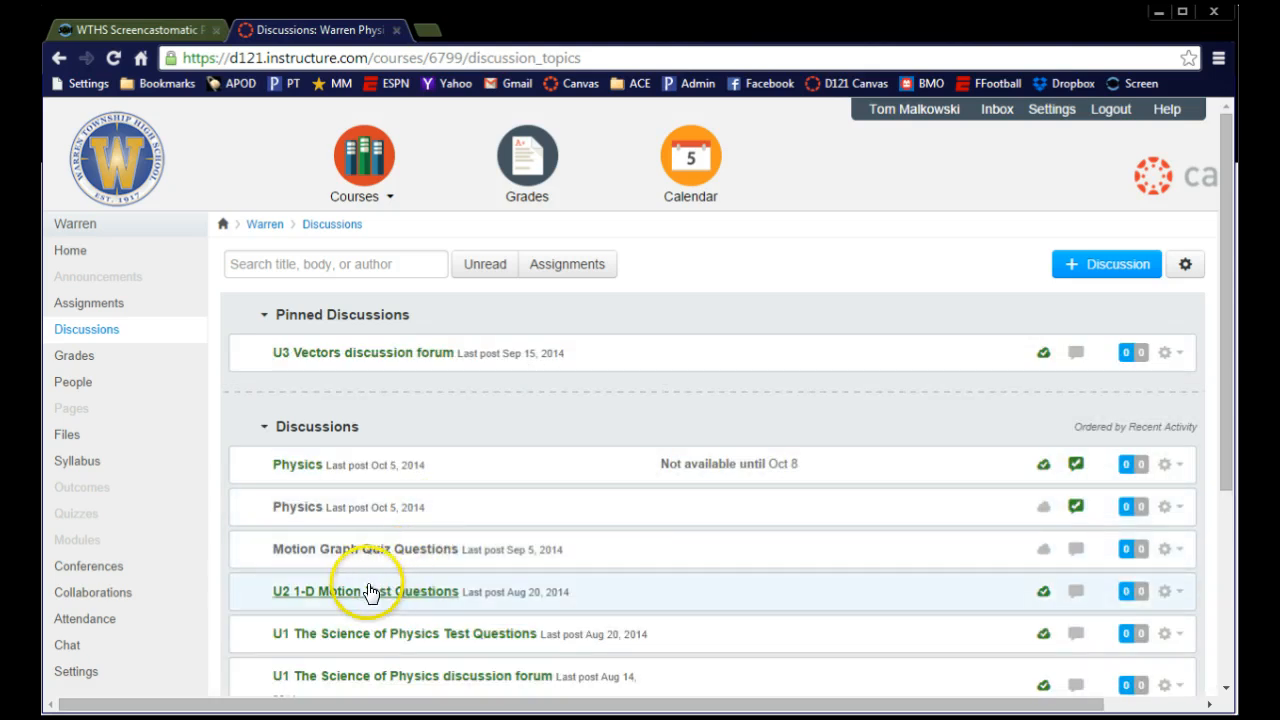
{"action": "left_click", "coordinate": [361, 599]}
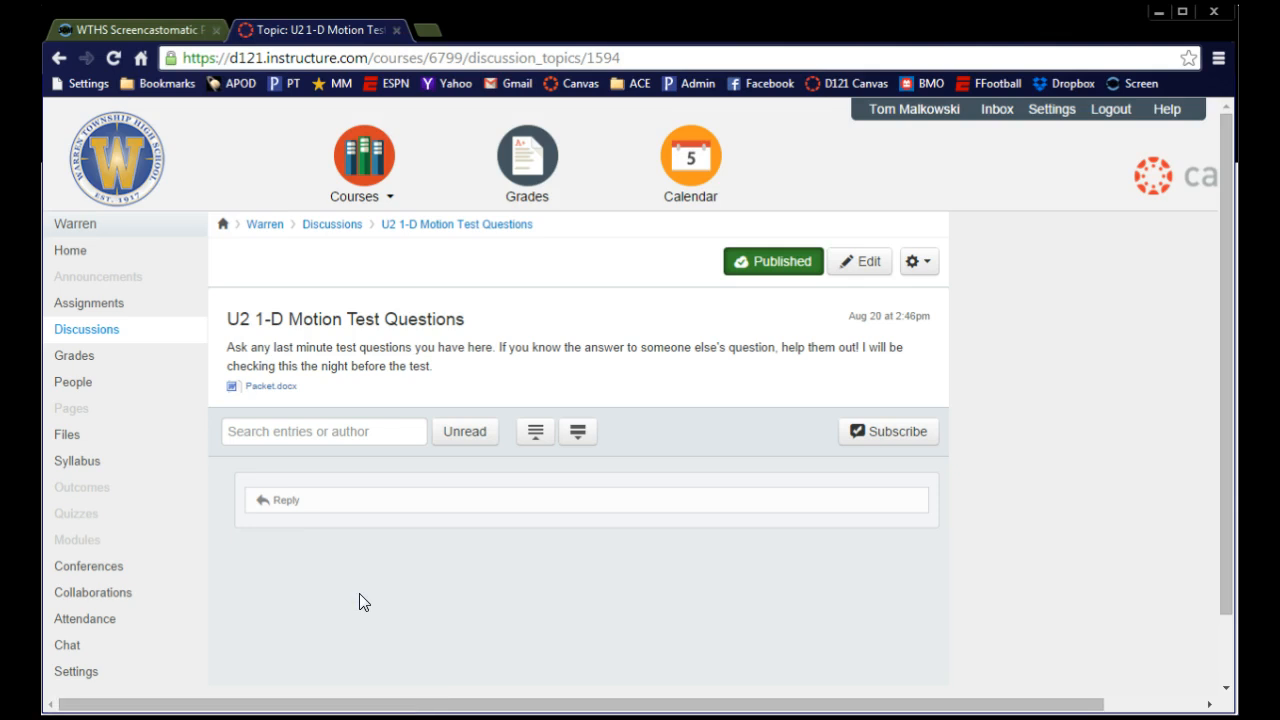
{"action": "left_click_drag", "start_coordinate": [1225, 276], "coordinate": [1228, 357]}
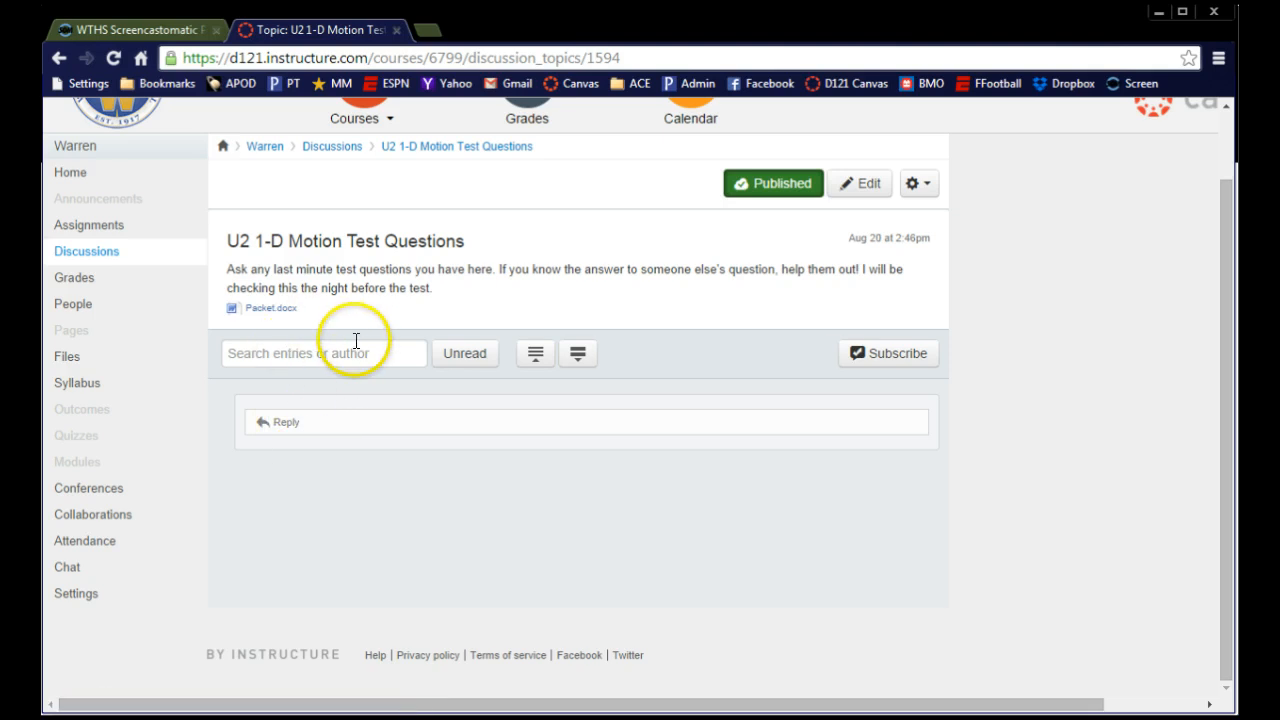
{"action": "left_click", "coordinate": [346, 421]}
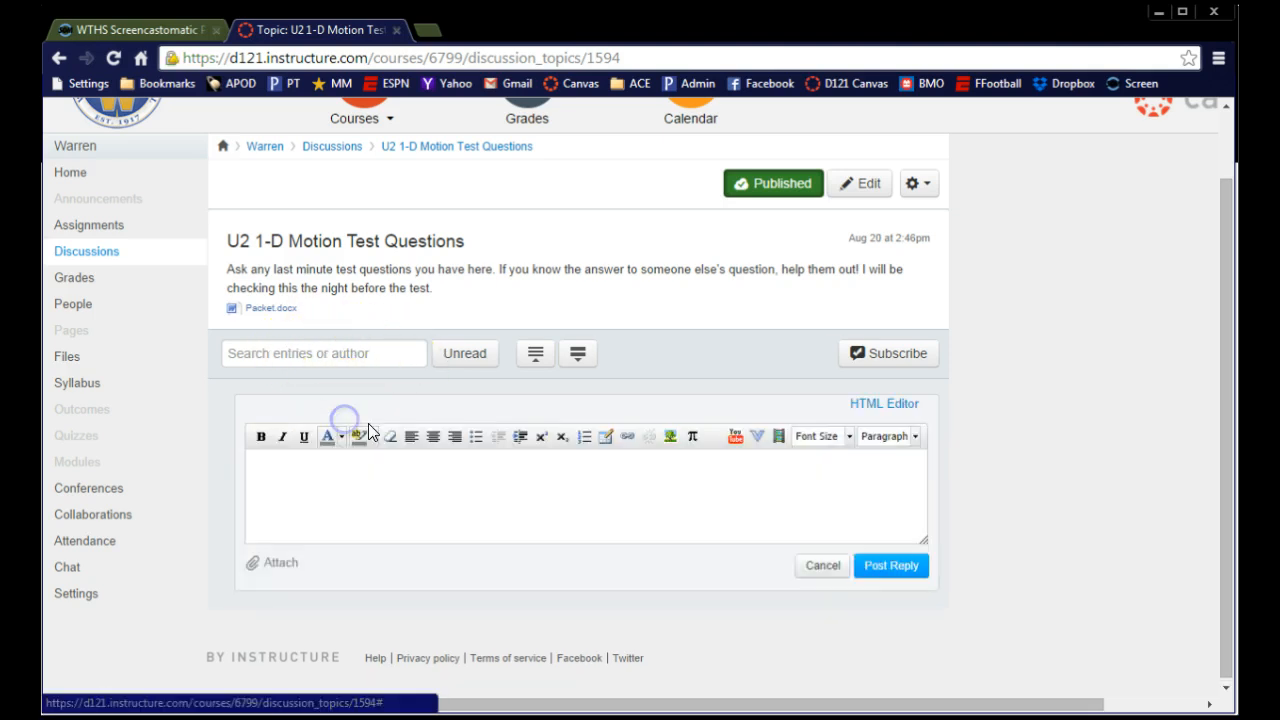
{"action": "left_click", "coordinate": [803, 487]}
{"action": "type", "text": "H"}
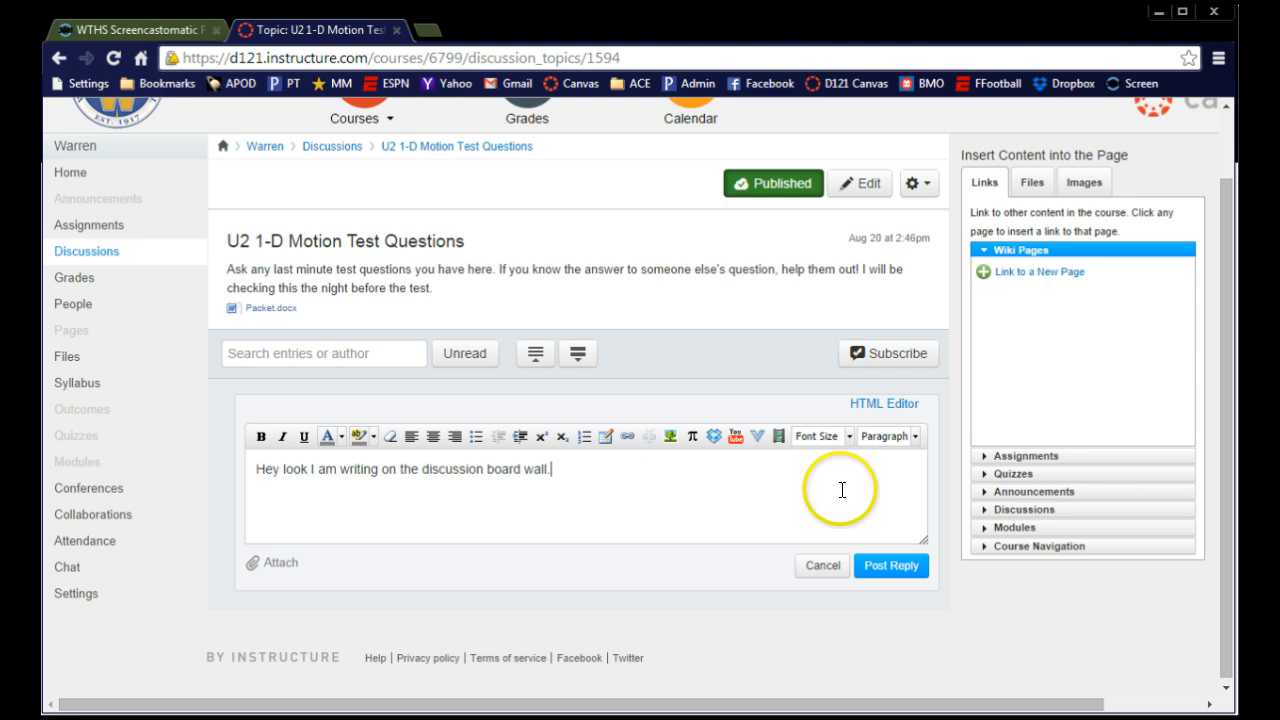
Step: Post the reply and edit it to add the sentence "I am editing this post." after the original text
{"action": "left_click", "coordinate": [915, 576]}
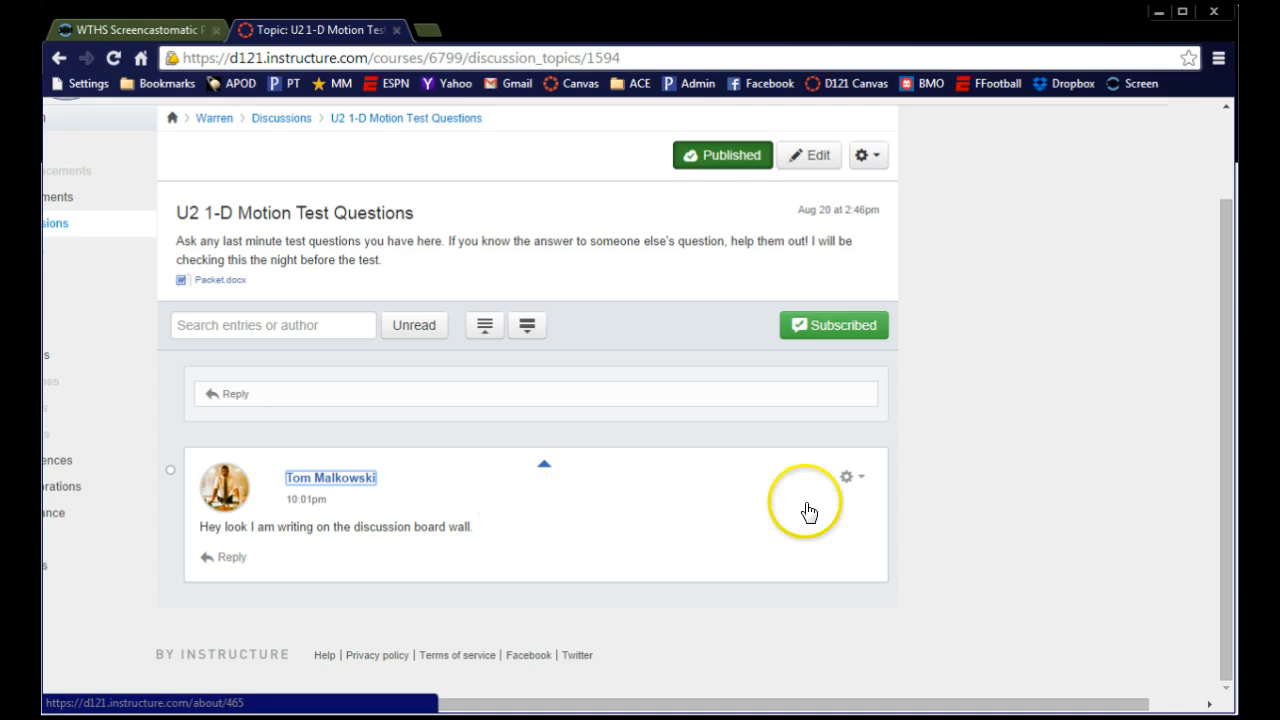
{"action": "left_click", "coordinate": [848, 477]}
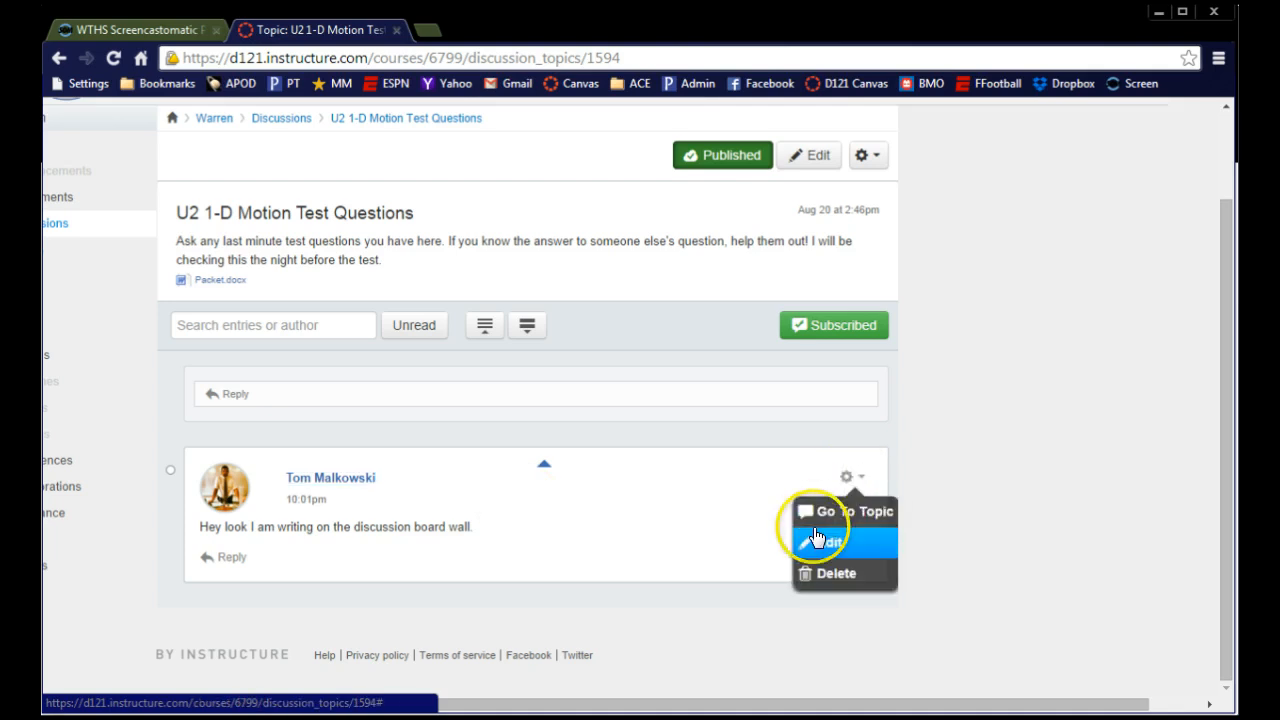
{"action": "left_click", "coordinate": [845, 543]}
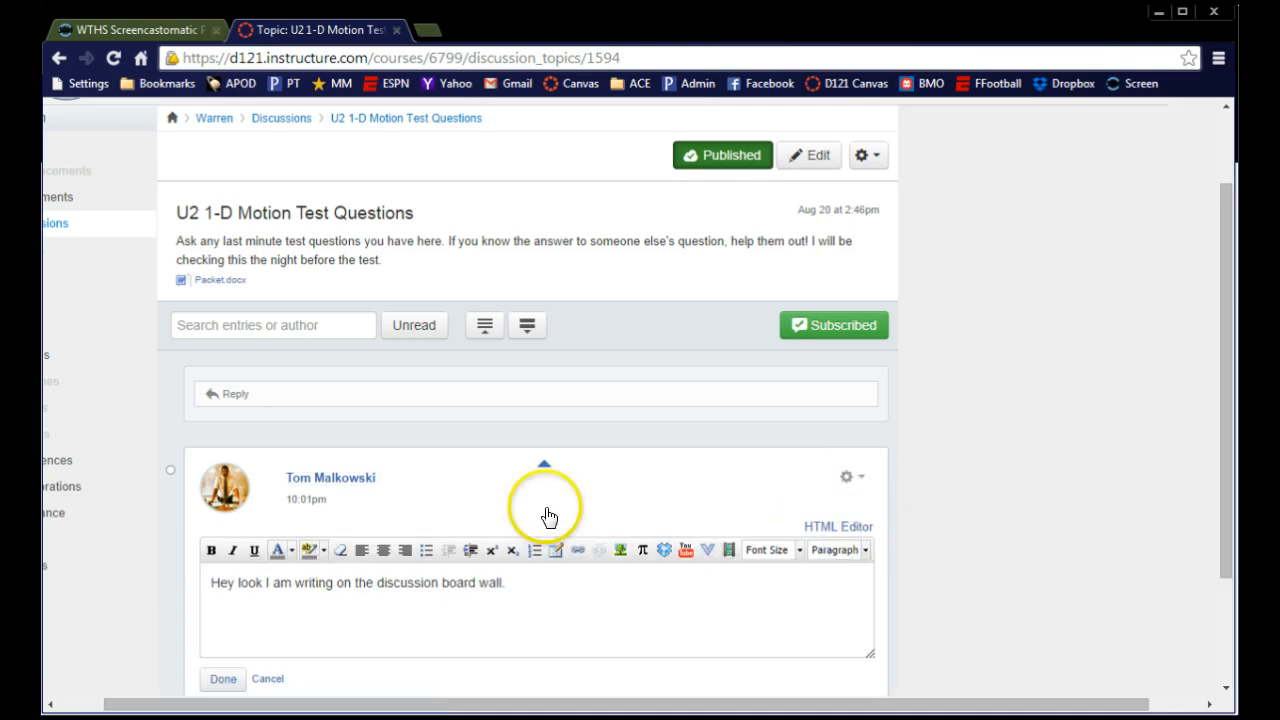
{"action": "left_click", "coordinate": [530, 598]}
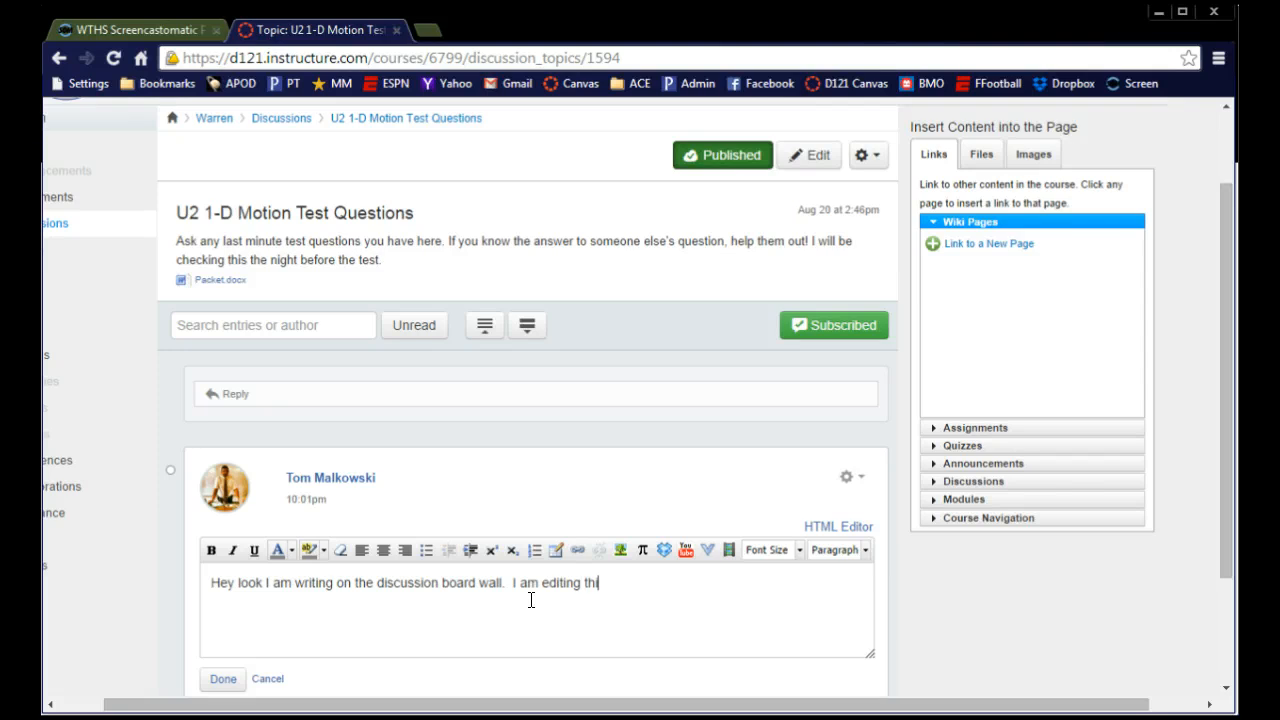
{"action": "left_click", "coordinate": [210, 680]}
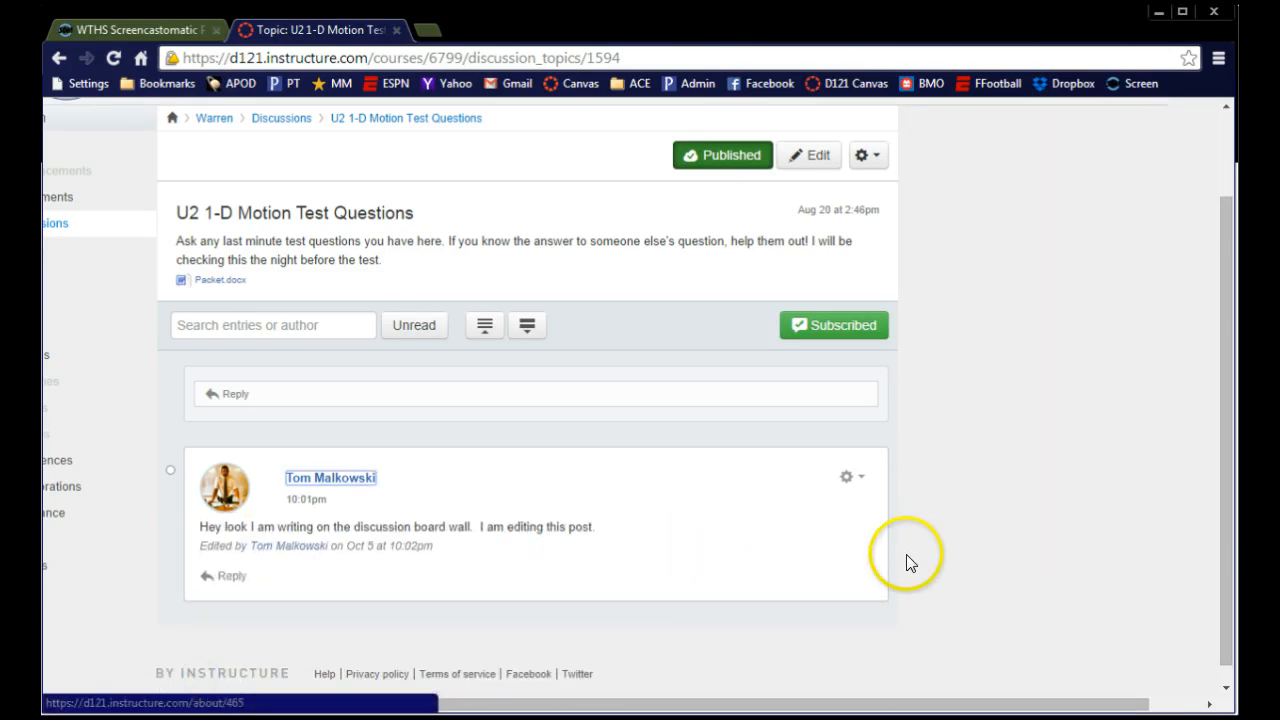
Step: Examine the edit note beneath the posted reply to check who edited it and when
{"action": "left_click_drag", "start_coordinate": [906, 554], "coordinate": [893, 532]}
{"action": "left_click", "coordinate": [705, 548]}
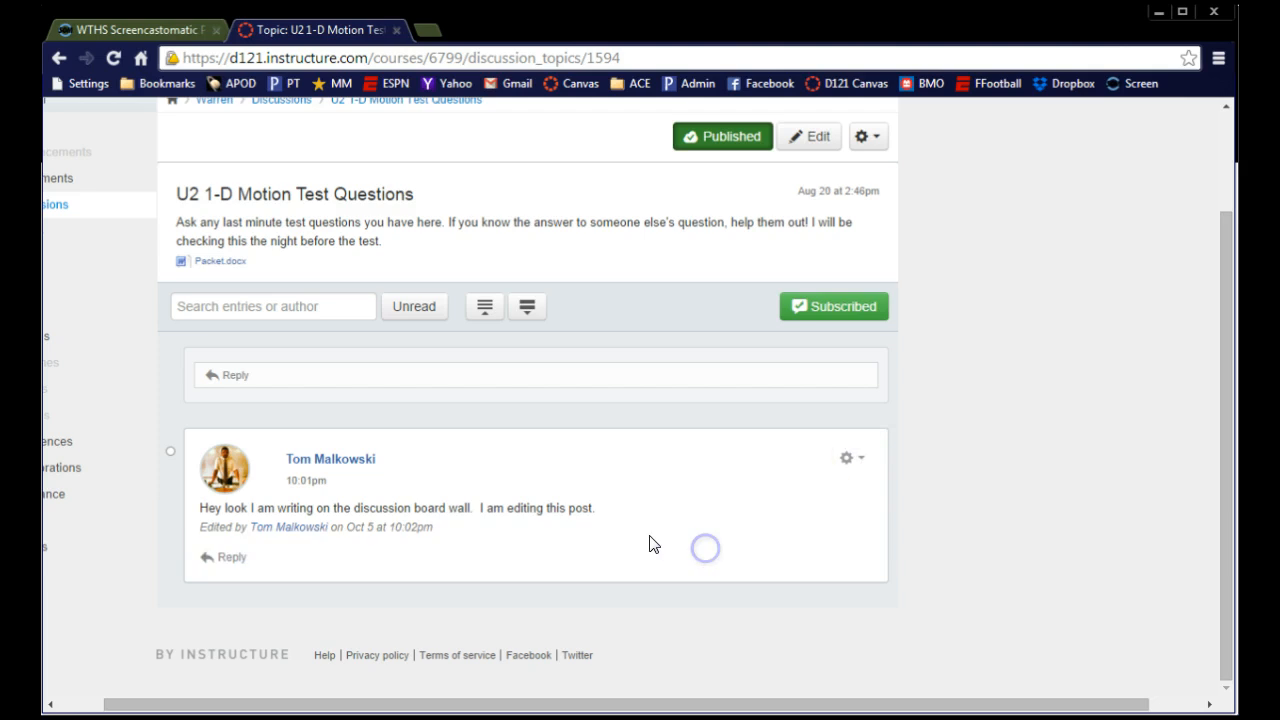
{"action": "left_click", "coordinate": [199, 530]}
{"action": "left_click_drag", "start_coordinate": [234, 537], "coordinate": [334, 530]}
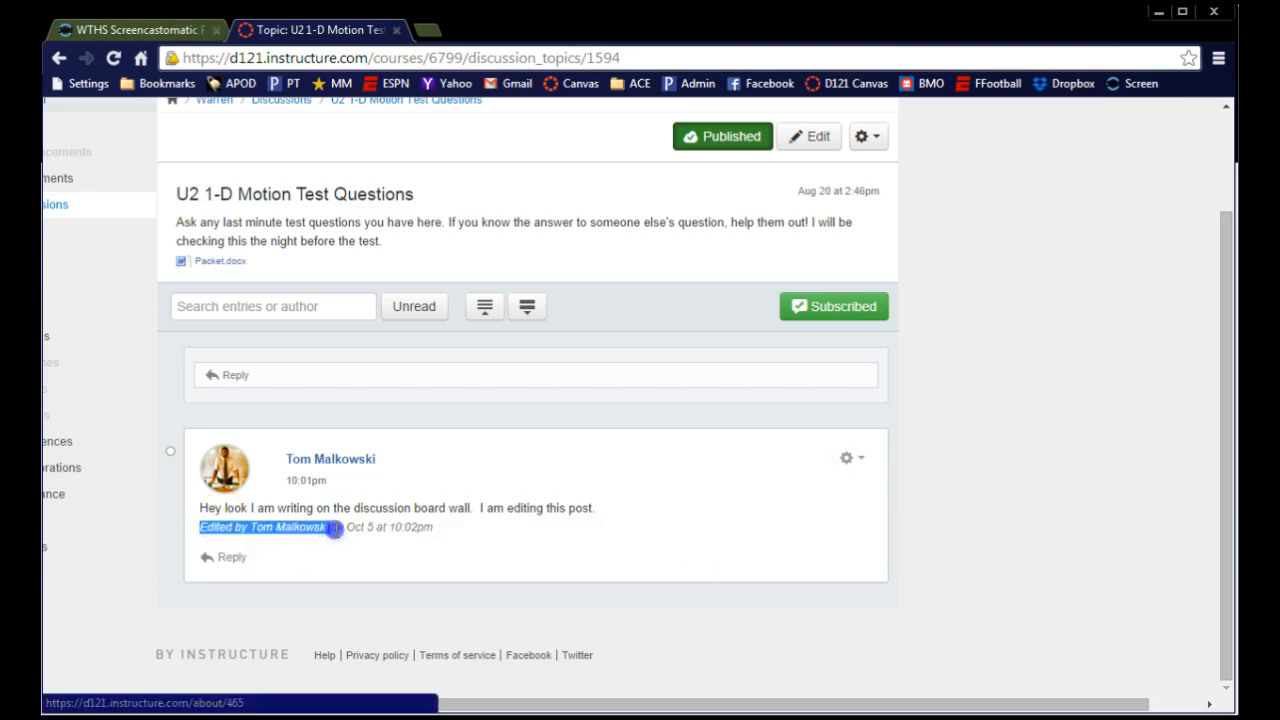
{"action": "left_click", "coordinate": [445, 540]}
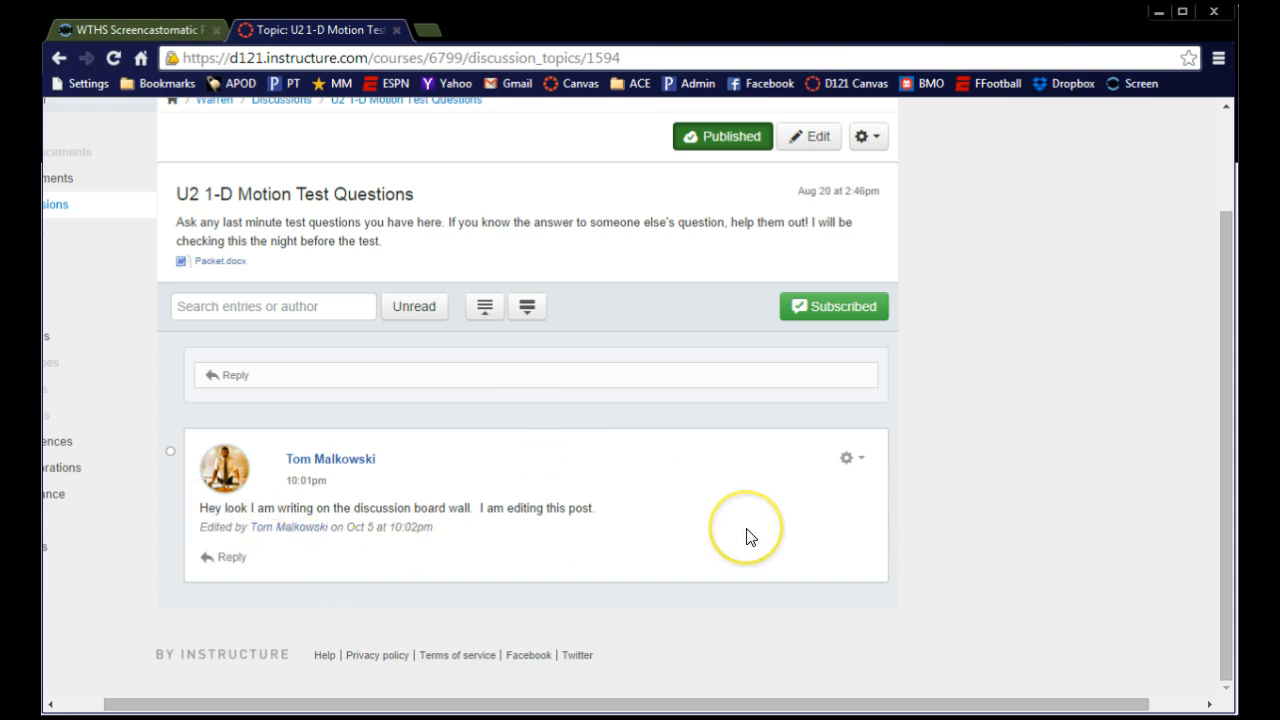
Step: Delete the edited reply from the "U2 1-D Motion Test Questions" discussion and check the entry that remains in its place
{"action": "left_click", "coordinate": [849, 458]}
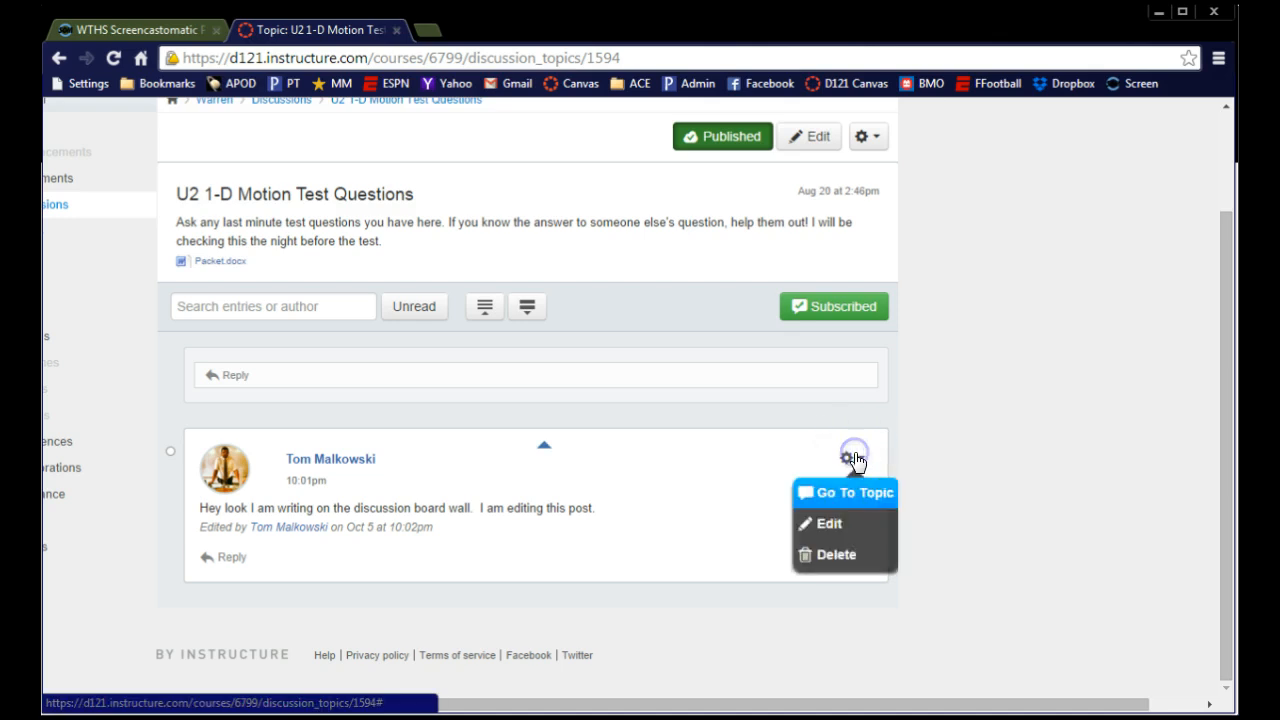
{"action": "left_click", "coordinate": [834, 555]}
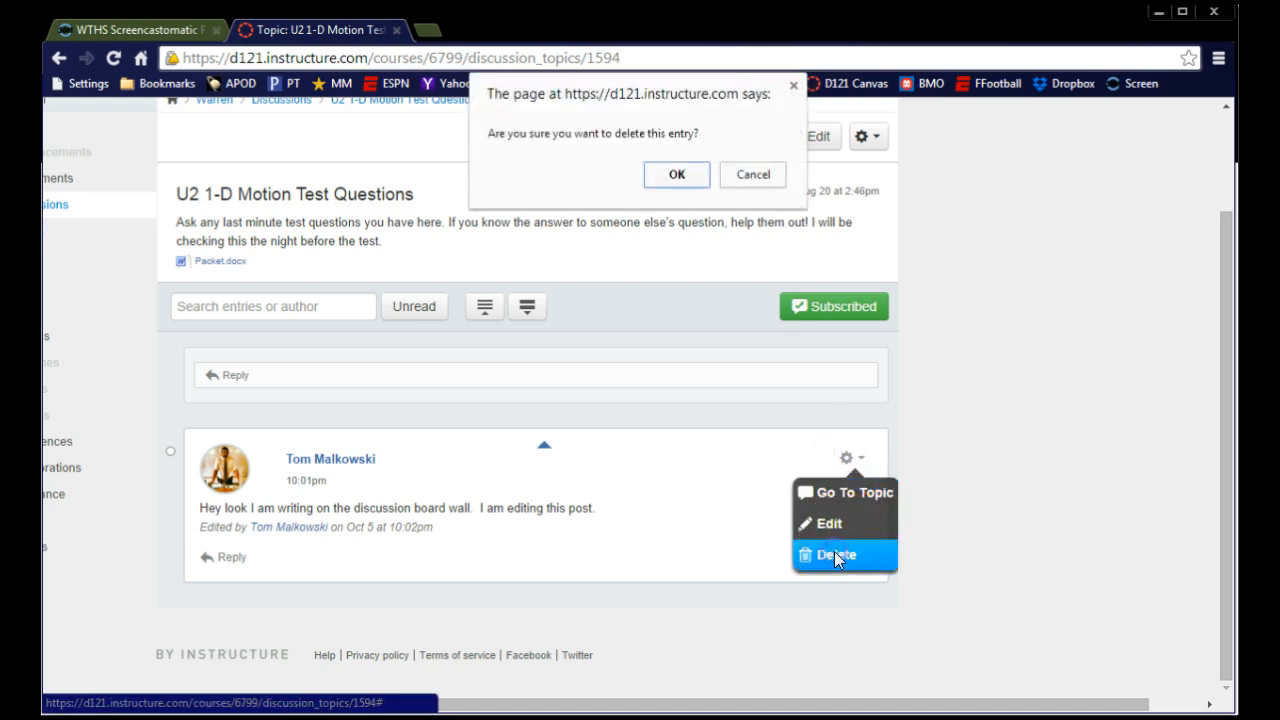
{"action": "left_click", "coordinate": [666, 174]}
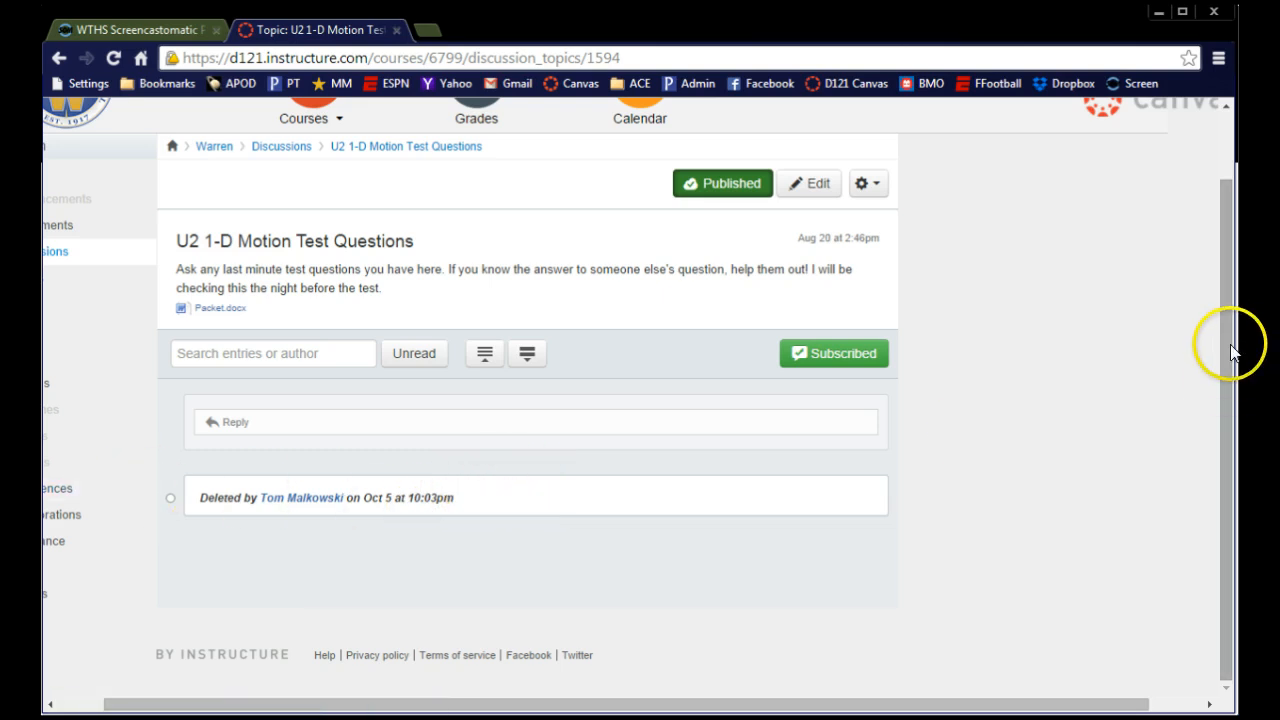
{"action": "left_click_drag", "start_coordinate": [1232, 352], "coordinate": [1230, 290]}
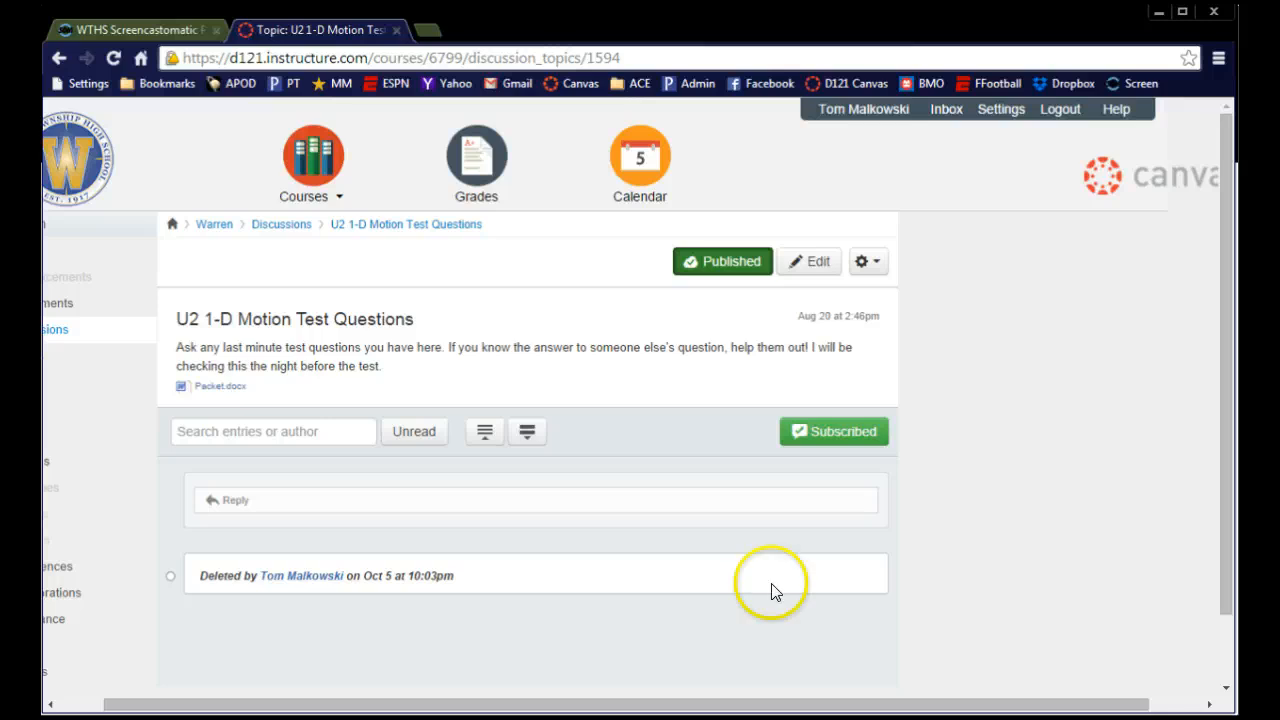
{"action": "left_click_drag", "start_coordinate": [698, 700], "coordinate": [605, 700]}
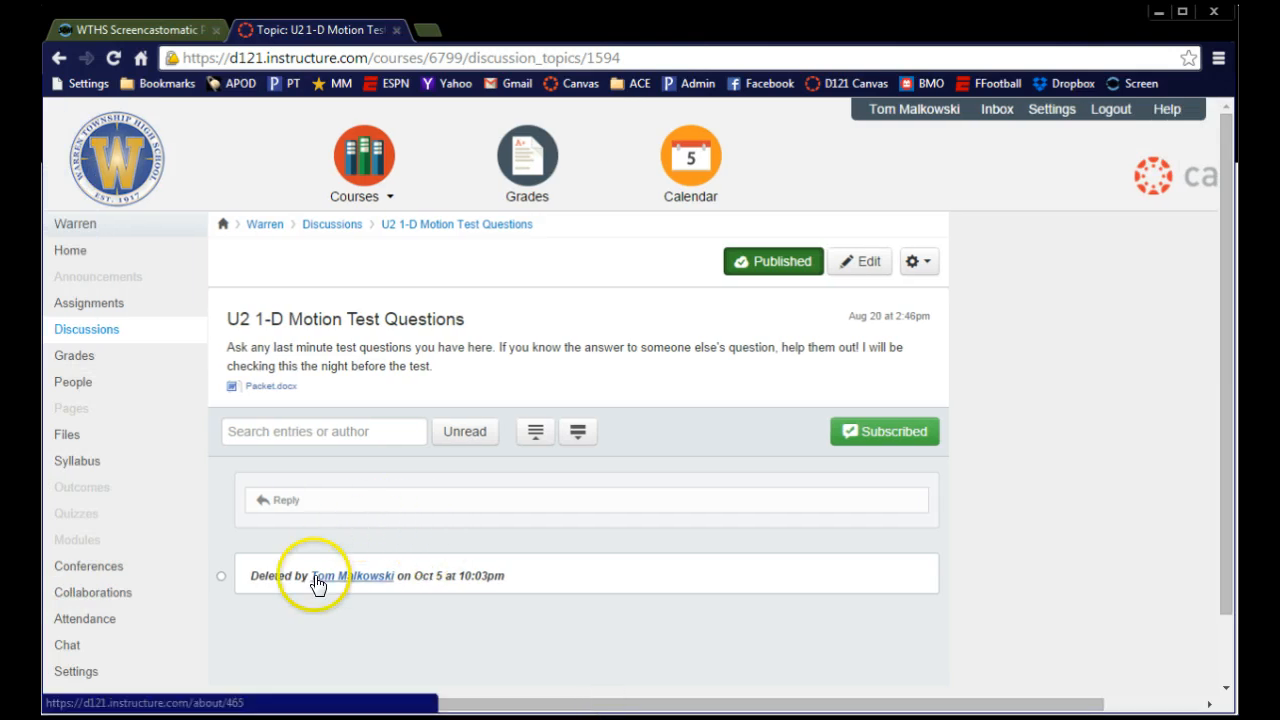